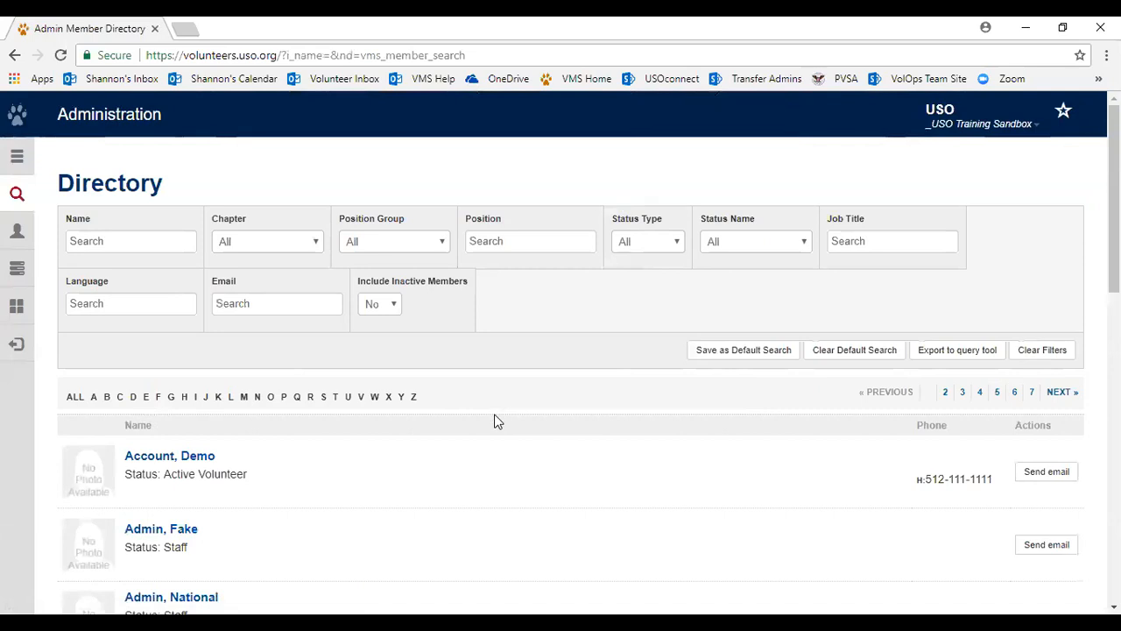
Set the member directory filter Include Inactive Members to Yes
{"action": "scroll", "coordinate": [495, 421], "scroll_direction": "down", "scroll_amount": 3}
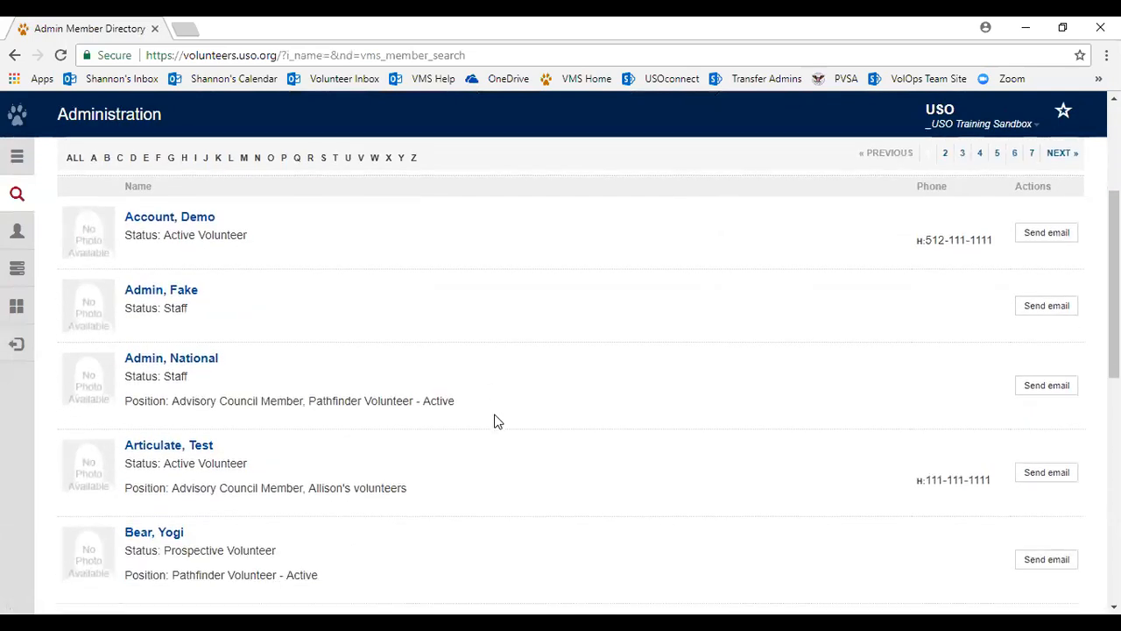
{"action": "scroll", "coordinate": [495, 421], "scroll_direction": "up", "scroll_amount": 2}
{"action": "scroll", "coordinate": [494, 421], "scroll_direction": "up", "scroll_amount": 2}
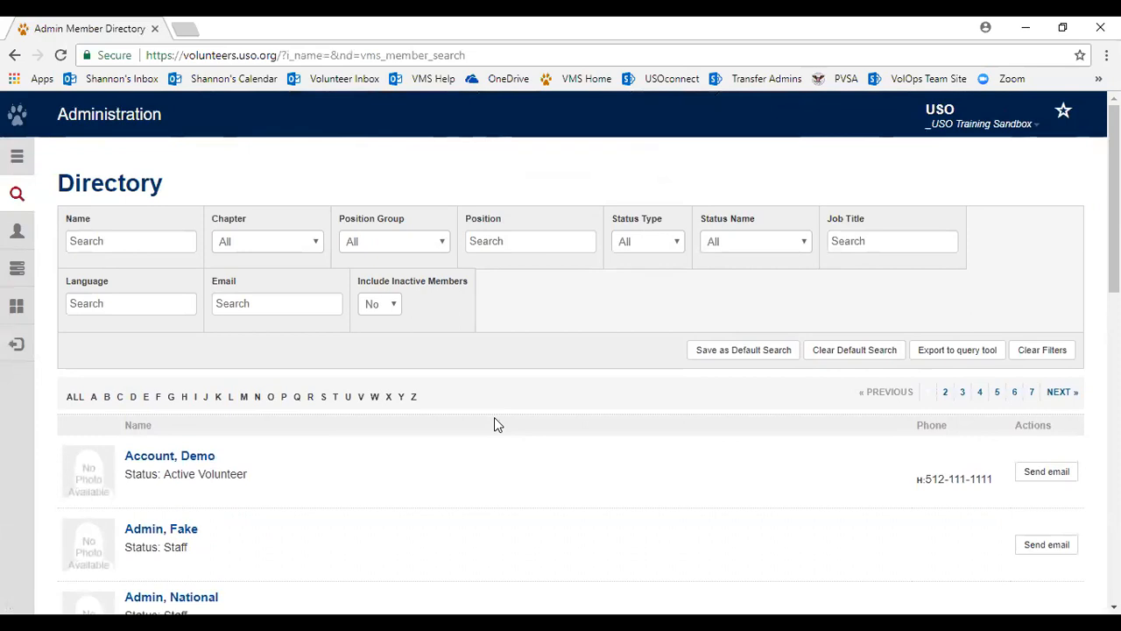
{"action": "left_click", "coordinate": [383, 308]}
{"action": "left_click", "coordinate": [381, 338]}
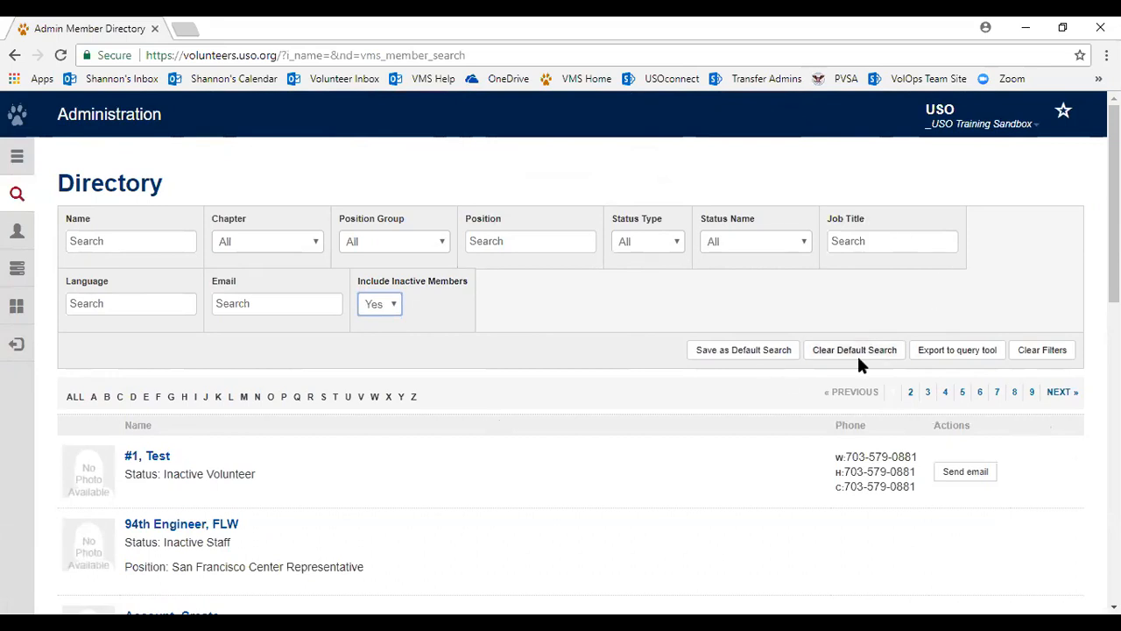
Filter the directory by the volunteer's first name and open the matching active volunteer's profile
{"action": "scroll", "coordinate": [582, 314], "scroll_direction": "down", "scroll_amount": 1}
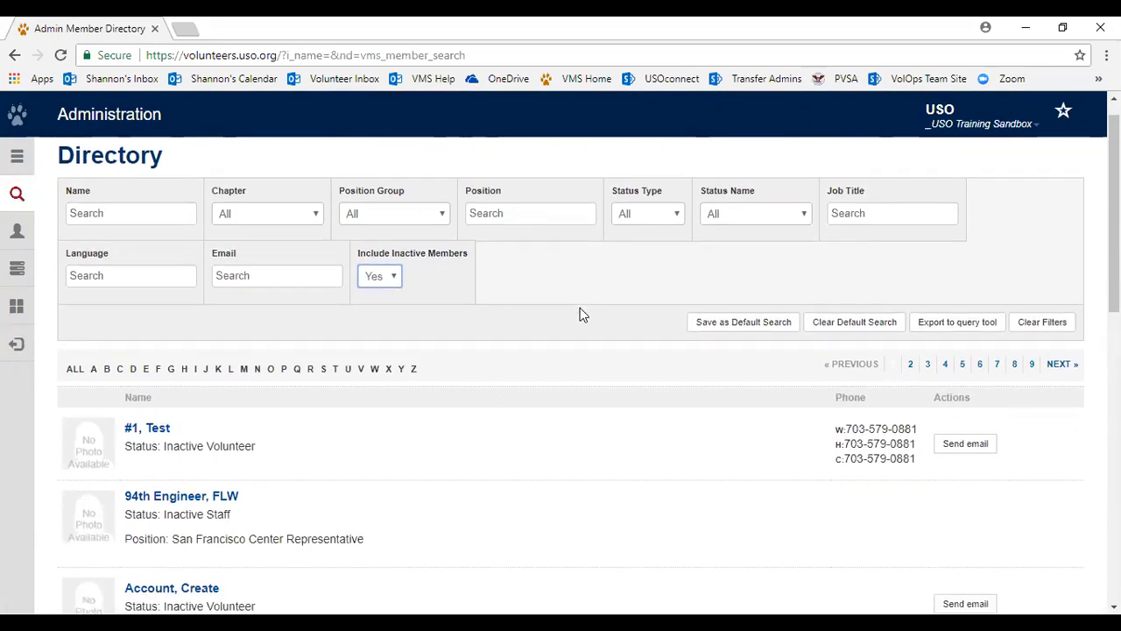
{"action": "scroll", "coordinate": [198, 414], "scroll_direction": "down", "scroll_amount": 1}
{"action": "scroll", "coordinate": [199, 414], "scroll_direction": "down", "scroll_amount": 4}
{"action": "scroll", "coordinate": [201, 443], "scroll_direction": "up", "scroll_amount": 5}
{"action": "left_click", "coordinate": [99, 238]}
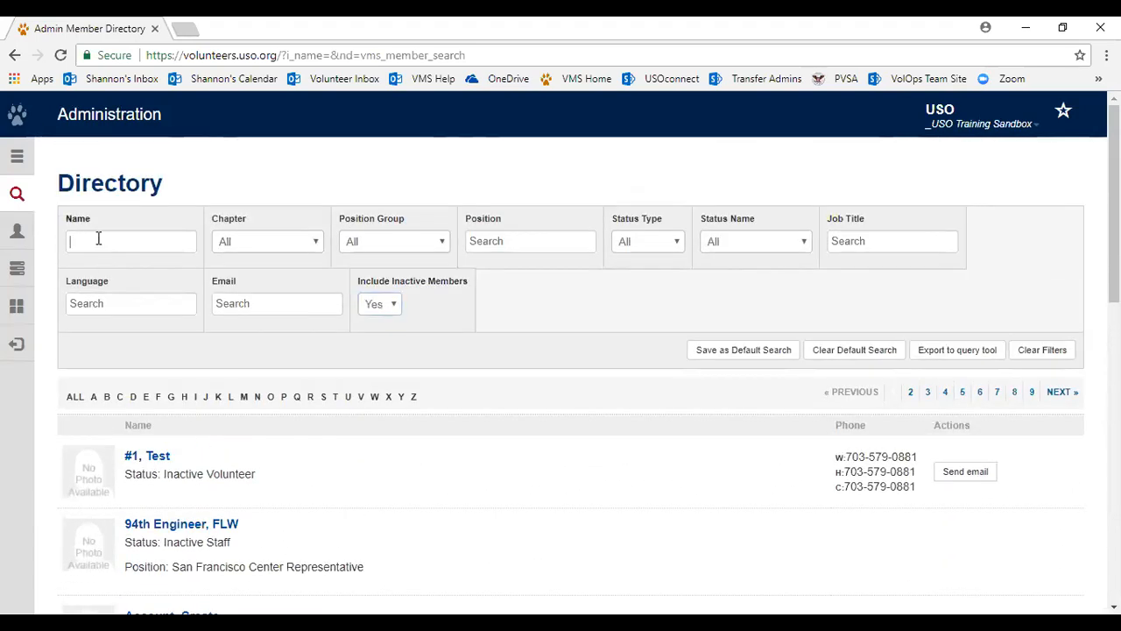
{"action": "type", "text": "jack"}
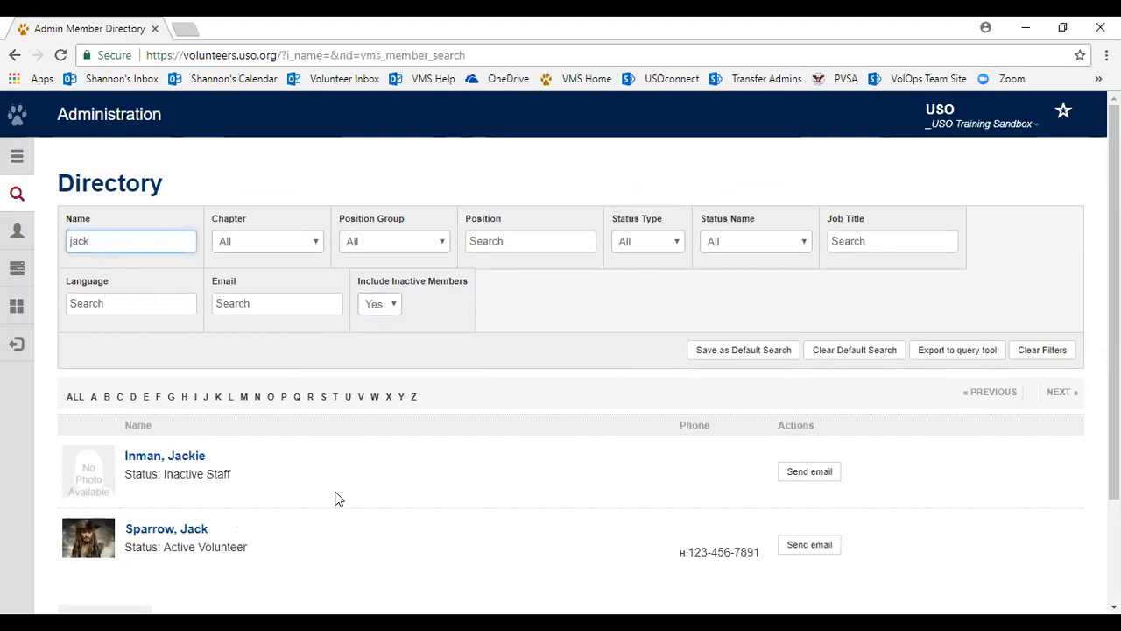
{"action": "left_click", "coordinate": [178, 533]}
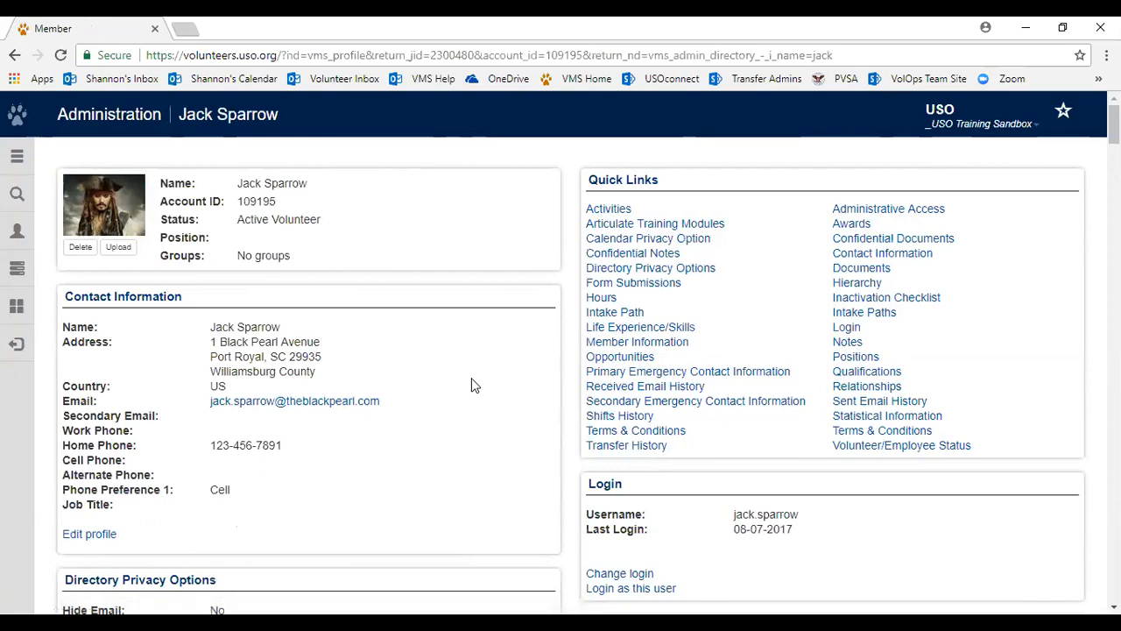
Review the volunteer's contact details, privacy options, statistical information, skills, emergency contacts and member information
{"action": "scroll", "coordinate": [472, 385], "scroll_direction": "down", "scroll_amount": 2}
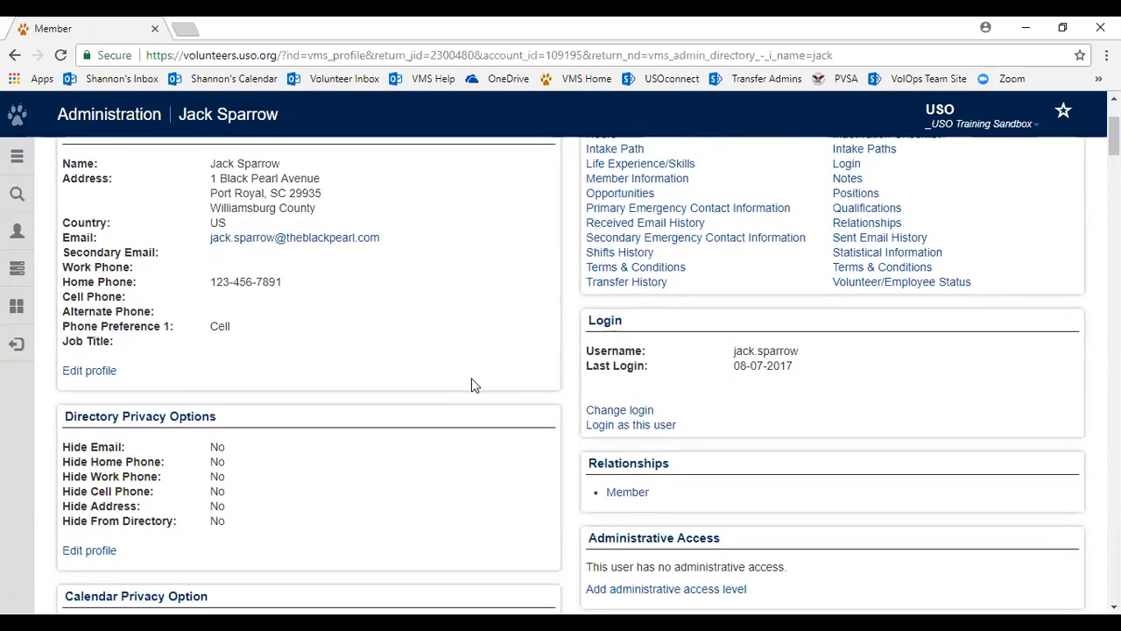
{"action": "scroll", "coordinate": [471, 385], "scroll_direction": "down", "scroll_amount": 2}
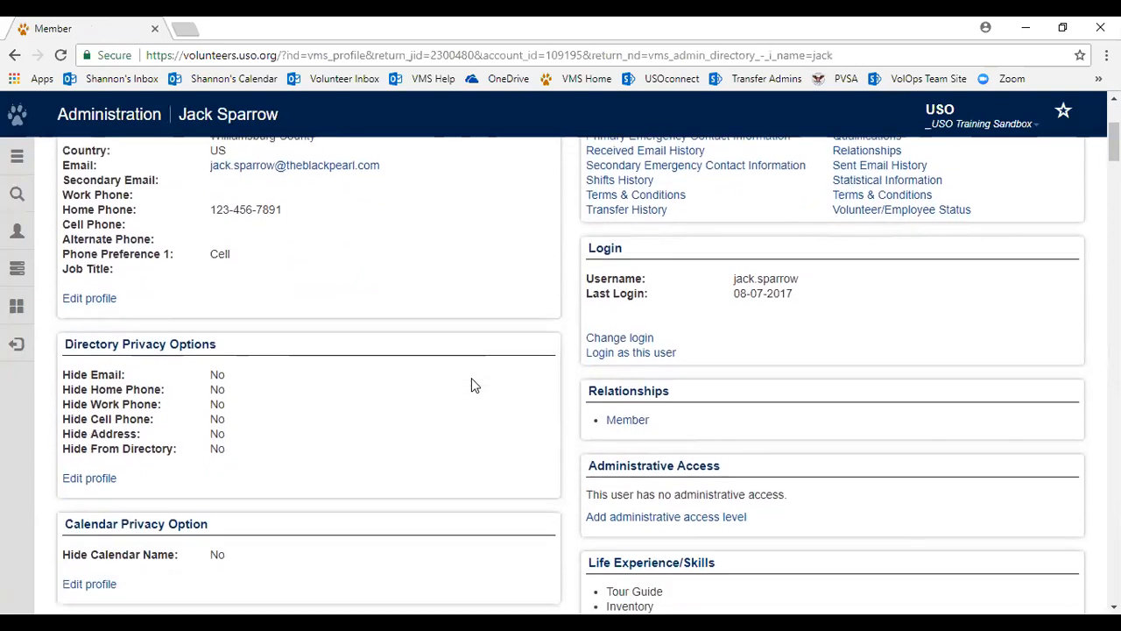
{"action": "scroll", "coordinate": [471, 385], "scroll_direction": "down", "scroll_amount": 3}
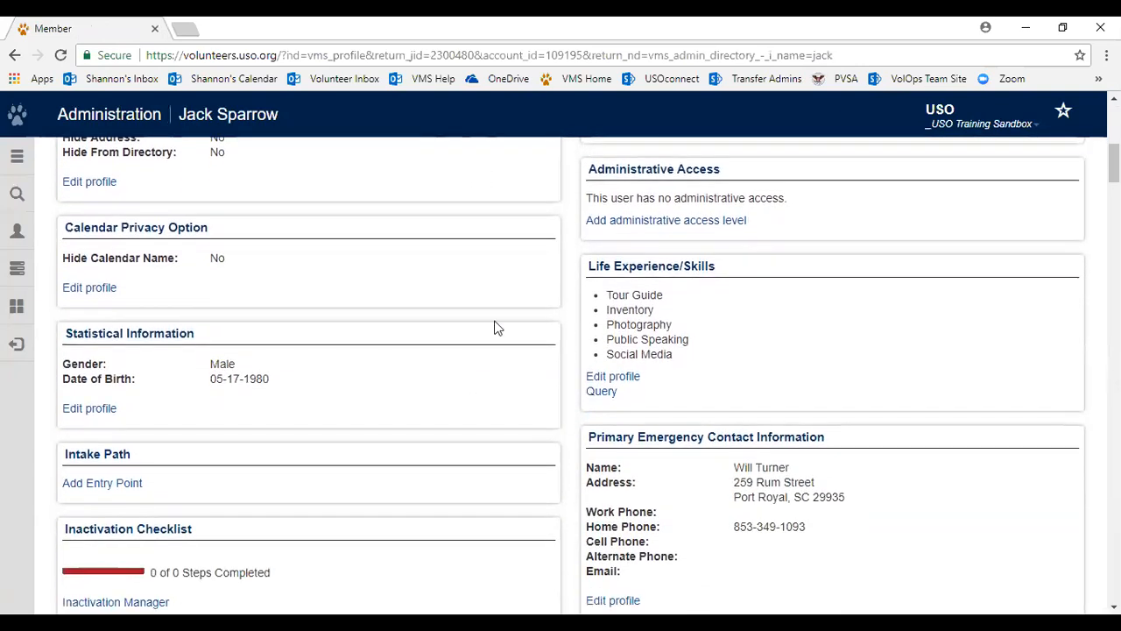
{"action": "scroll", "coordinate": [496, 328], "scroll_direction": "down", "scroll_amount": 2}
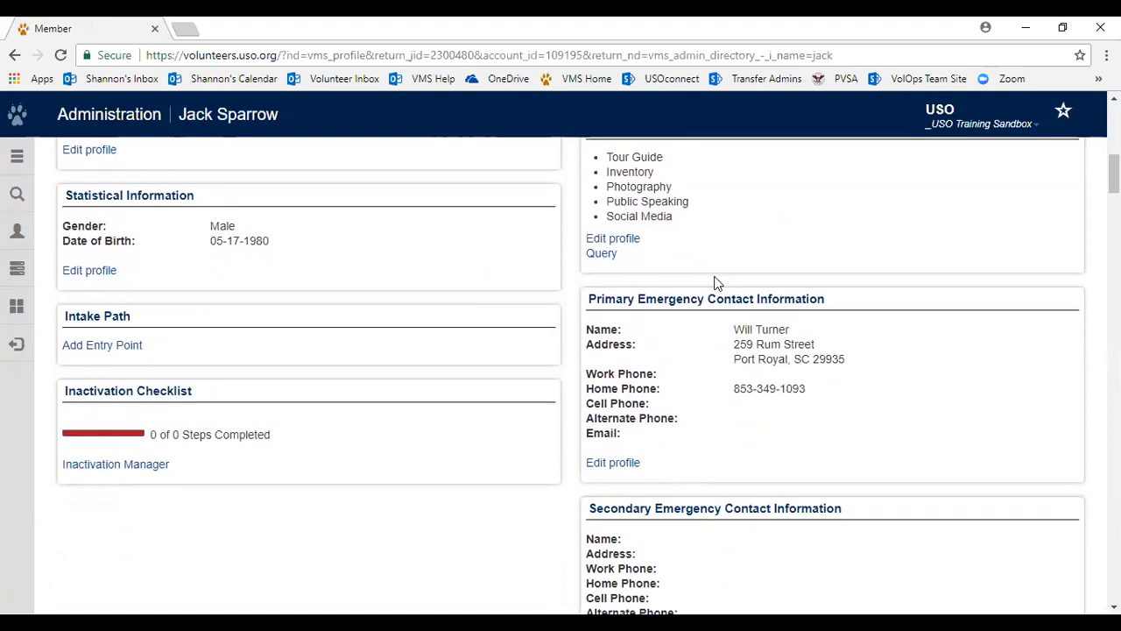
{"action": "scroll", "coordinate": [713, 283], "scroll_direction": "down", "scroll_amount": 2}
{"action": "scroll", "coordinate": [714, 283], "scroll_direction": "down", "scroll_amount": 5}
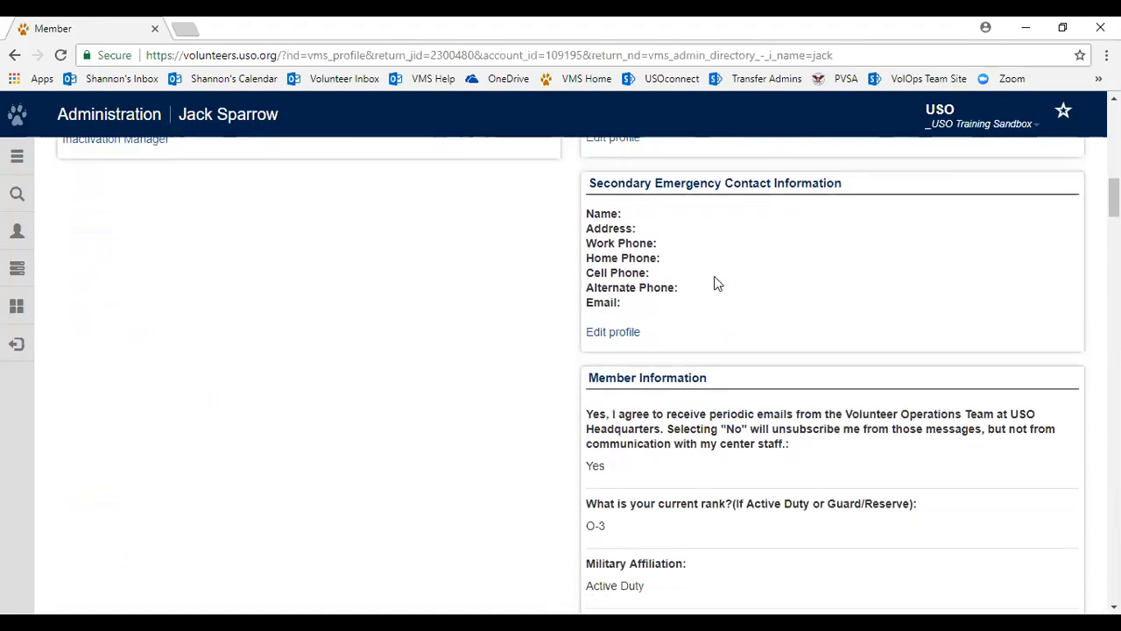
{"action": "scroll", "coordinate": [707, 435], "scroll_direction": "down", "scroll_amount": 4}
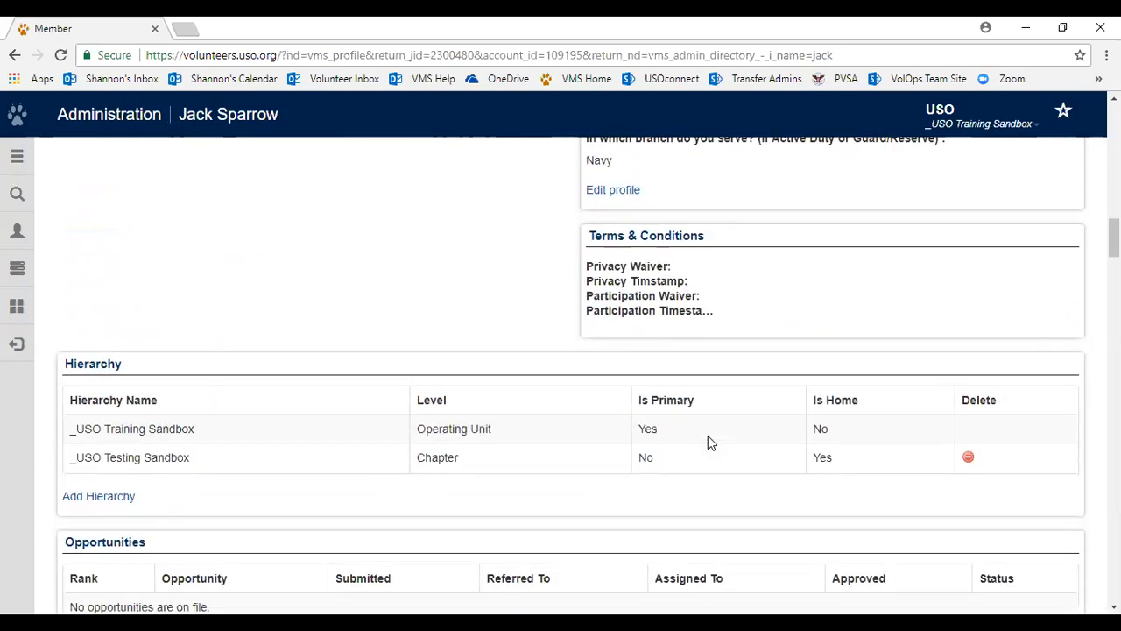
Examine the profile's hierarchy, positions, form submissions, volunteer status, training modules, documents and notes
{"action": "scroll", "coordinate": [493, 493], "scroll_direction": "down", "scroll_amount": 2}
{"action": "scroll", "coordinate": [473, 533], "scroll_direction": "down", "scroll_amount": 2}
{"action": "scroll", "coordinate": [583, 526], "scroll_direction": "down", "scroll_amount": 4}
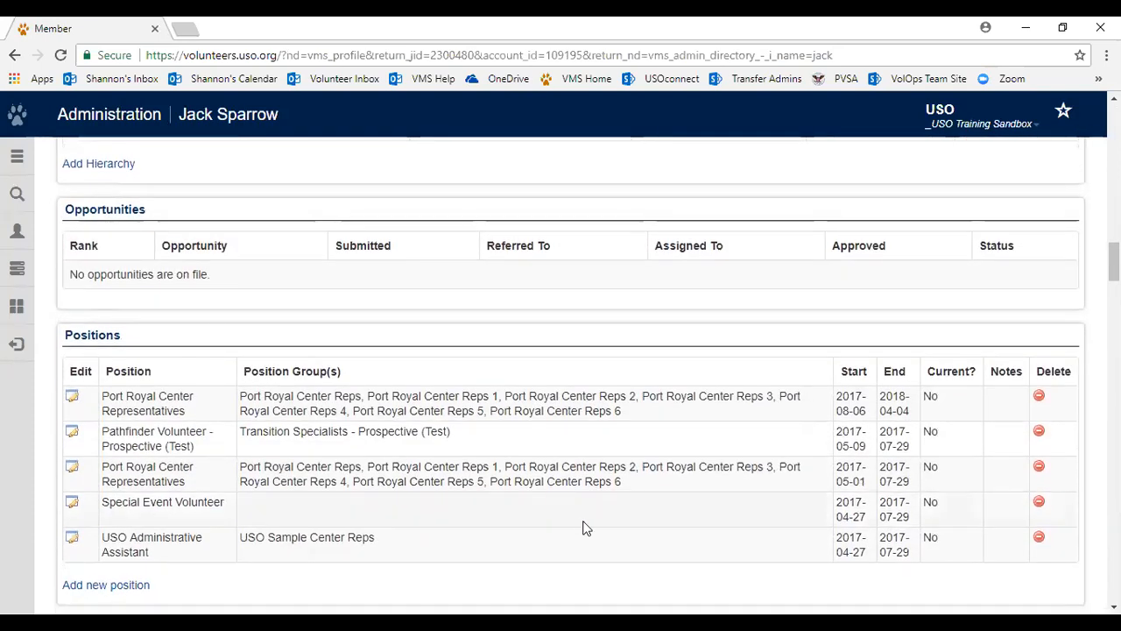
{"action": "scroll", "coordinate": [571, 497], "scroll_direction": "down", "scroll_amount": 3}
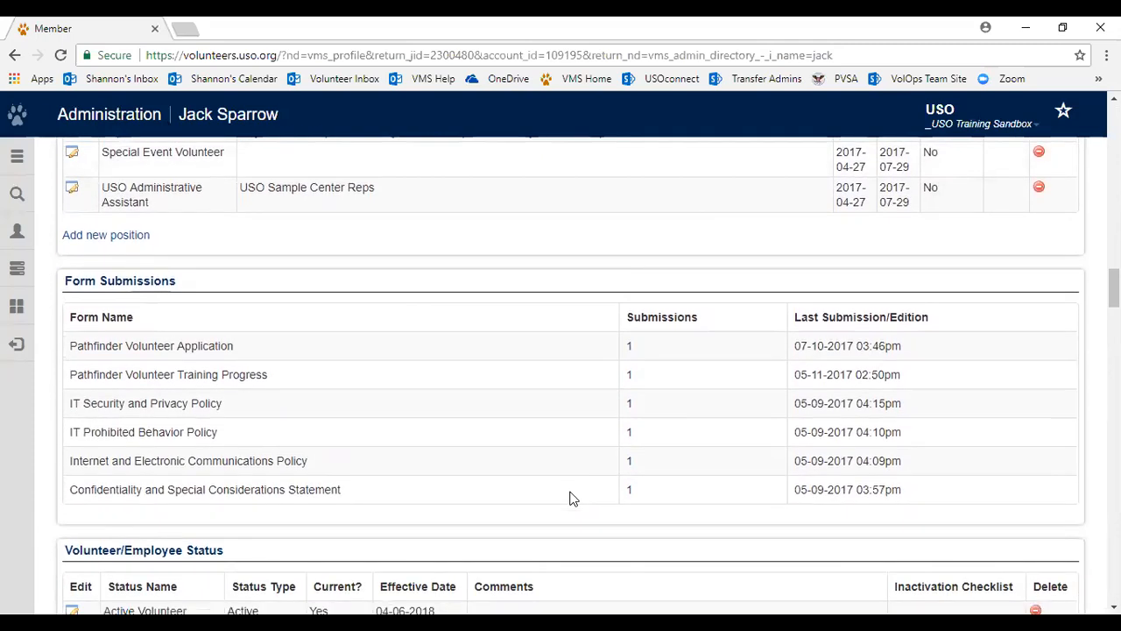
{"action": "scroll", "coordinate": [571, 498], "scroll_direction": "down", "scroll_amount": 2}
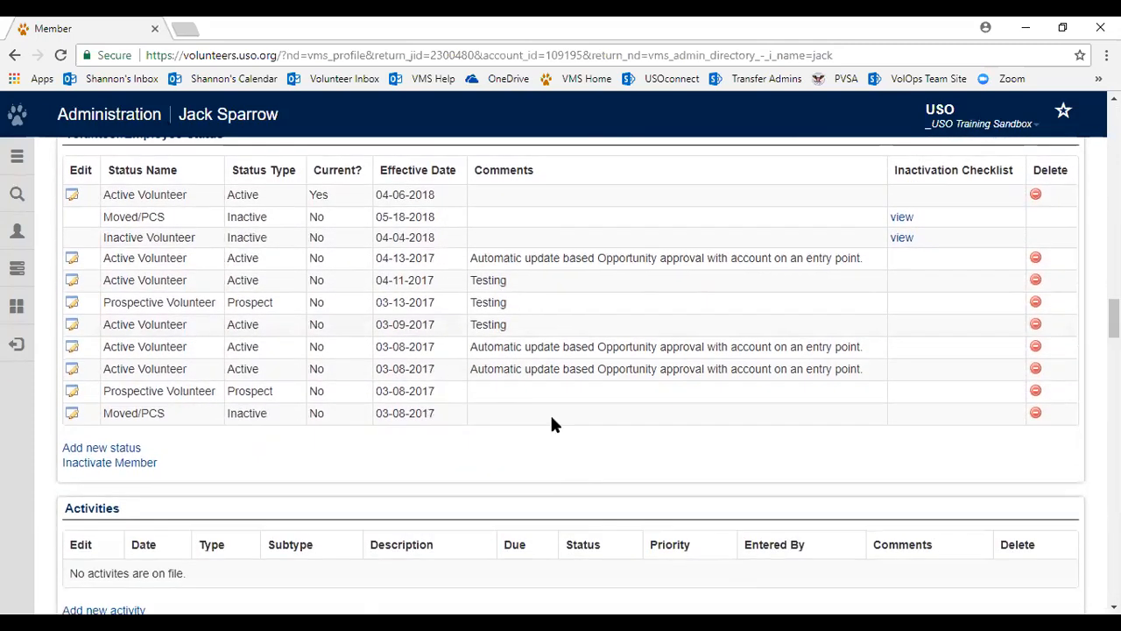
{"action": "scroll", "coordinate": [535, 408], "scroll_direction": "down", "scroll_amount": 3}
{"action": "scroll", "coordinate": [535, 413], "scroll_direction": "down", "scroll_amount": 5}
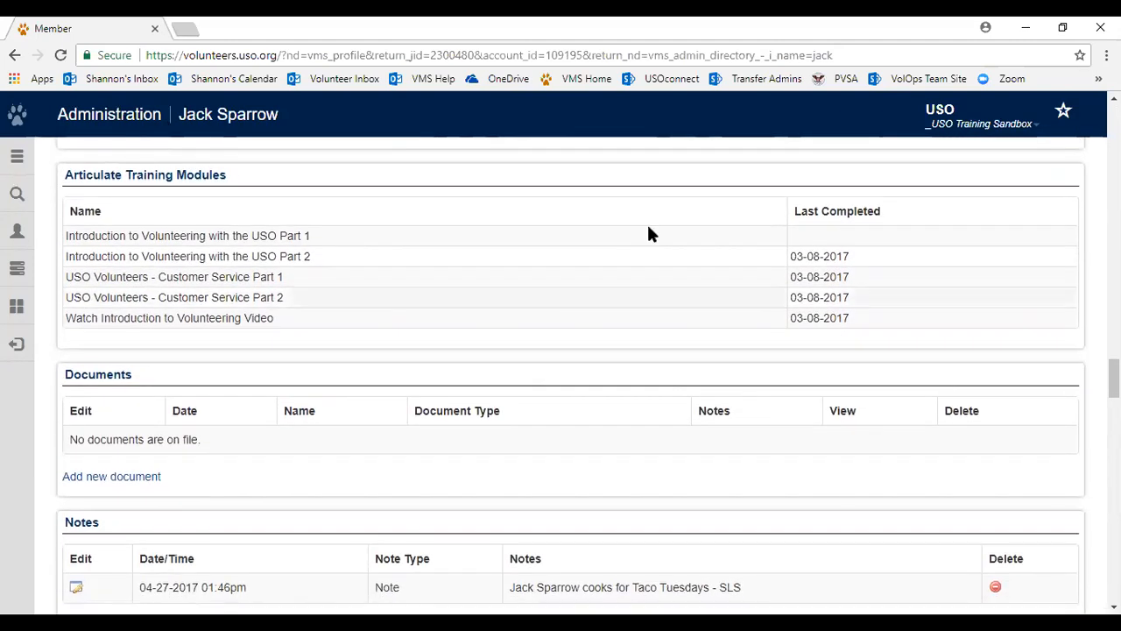
{"action": "scroll", "coordinate": [712, 340], "scroll_direction": "down", "scroll_amount": 3}
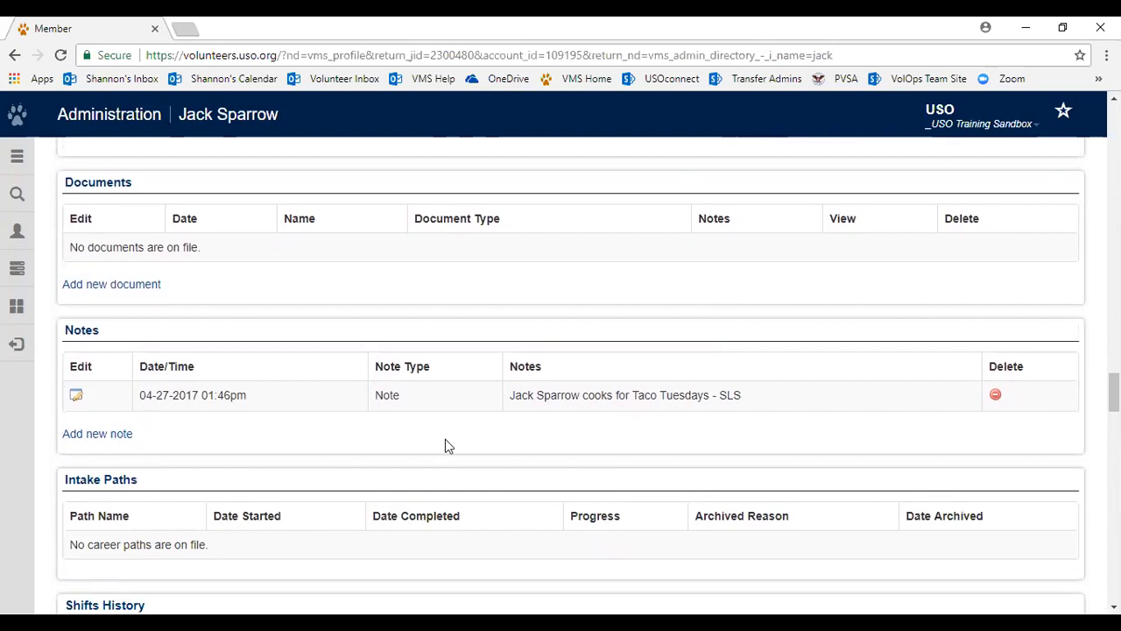
{"action": "scroll", "coordinate": [445, 236], "scroll_direction": "down", "scroll_amount": 4}
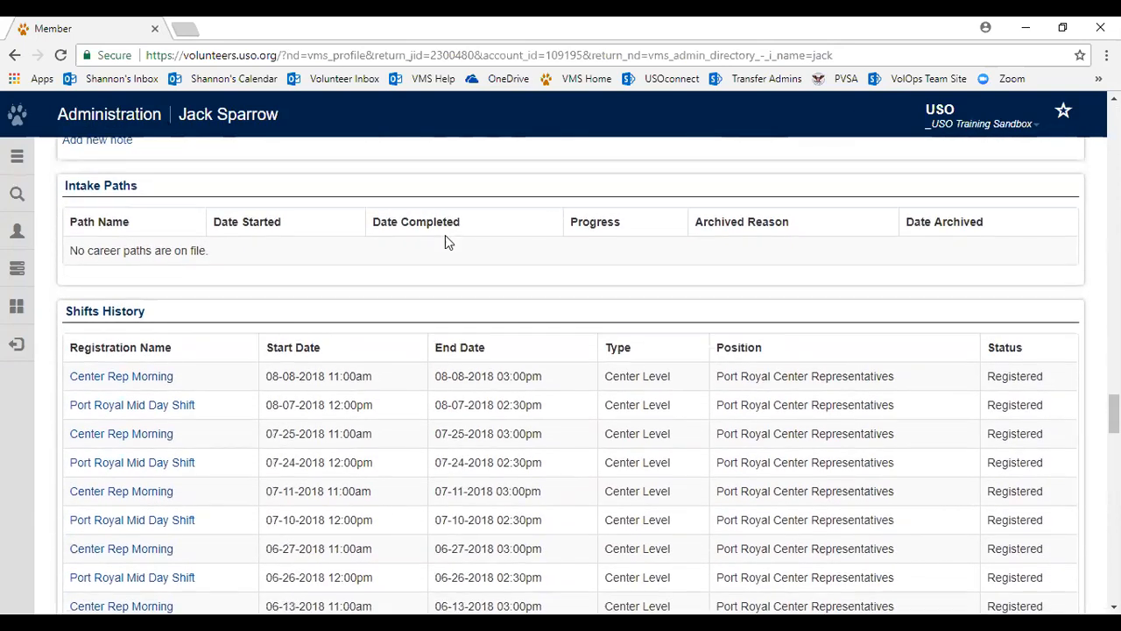
Examine the profile's shift history, confidential documents and notes, transfer history, email histories and recorded hours
{"action": "scroll", "coordinate": [423, 356], "scroll_direction": "down", "scroll_amount": 2}
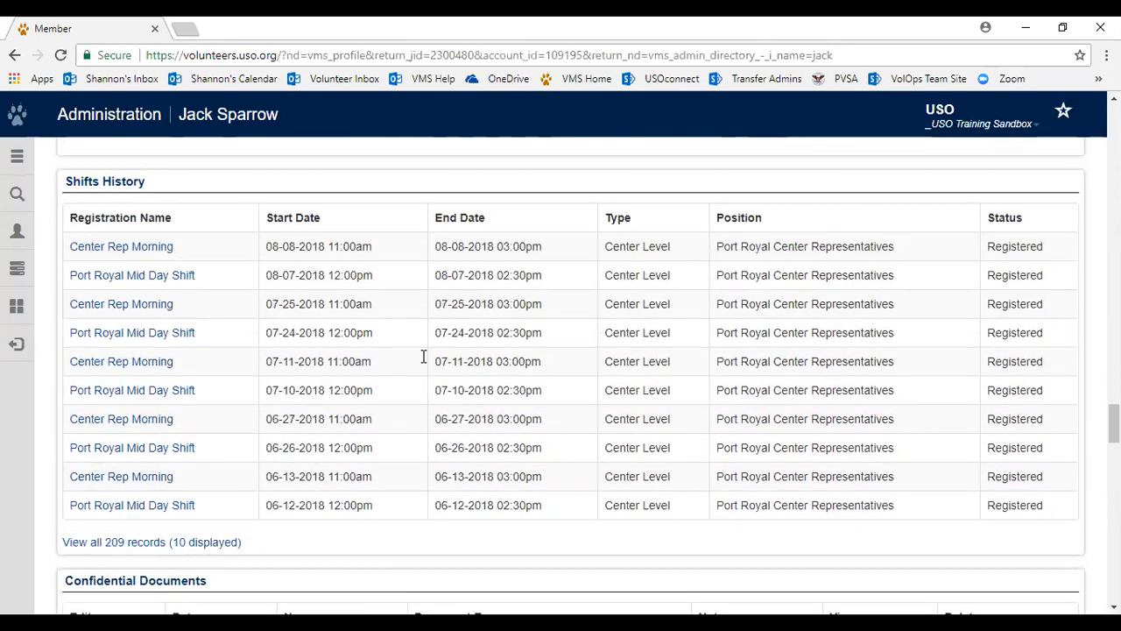
{"action": "scroll", "coordinate": [423, 355], "scroll_direction": "down", "scroll_amount": 3}
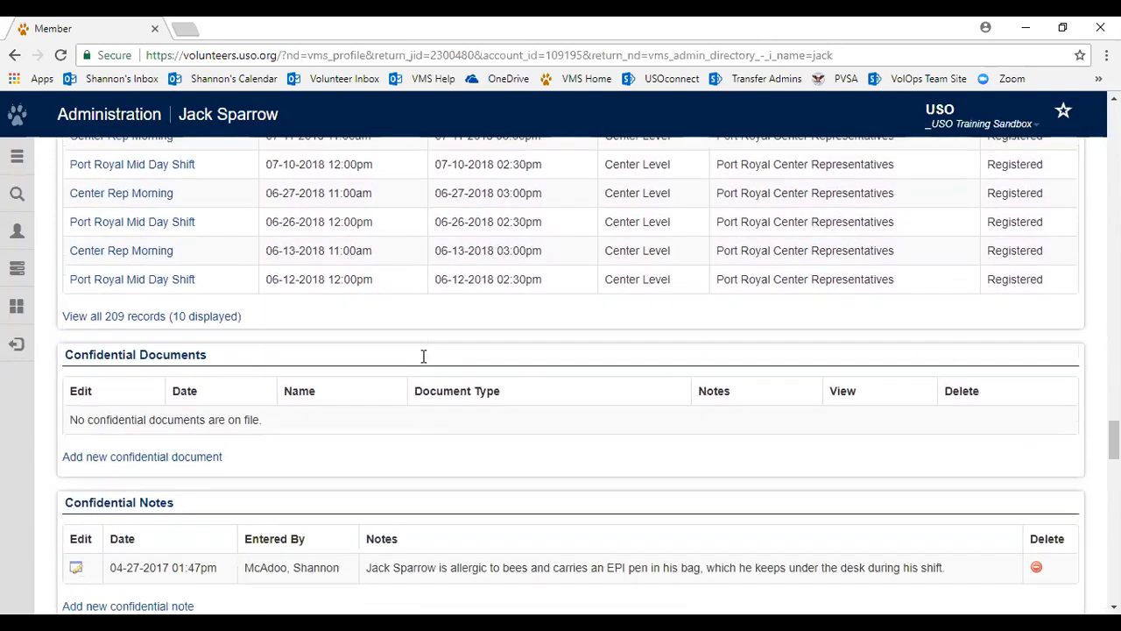
{"action": "scroll", "coordinate": [293, 483], "scroll_direction": "down", "scroll_amount": 2}
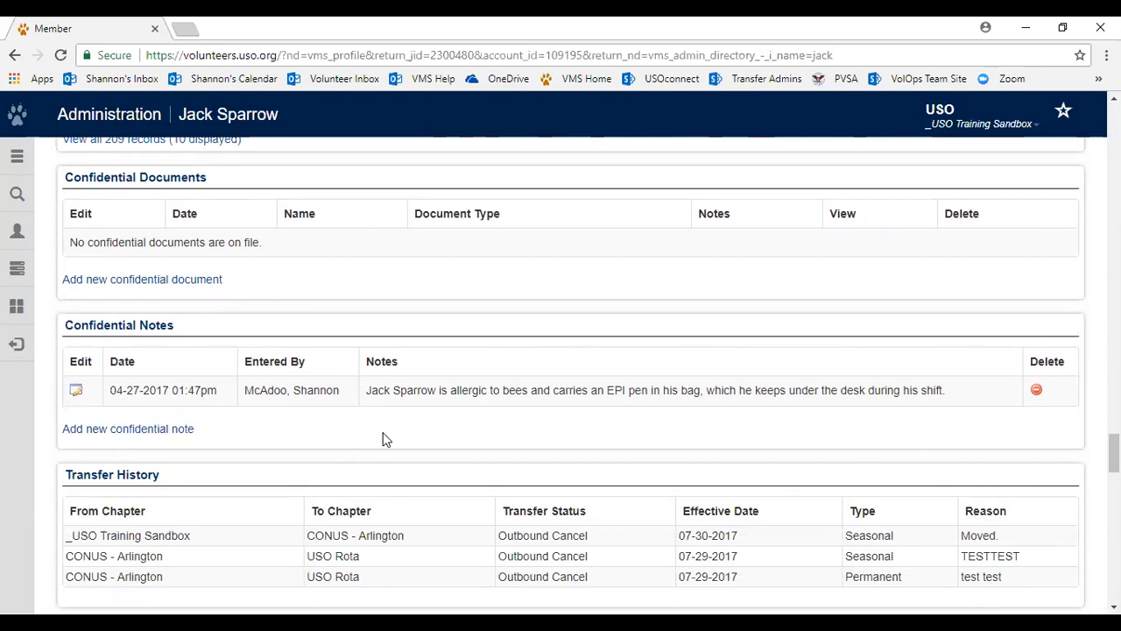
{"action": "scroll", "coordinate": [498, 334], "scroll_direction": "down", "scroll_amount": 3}
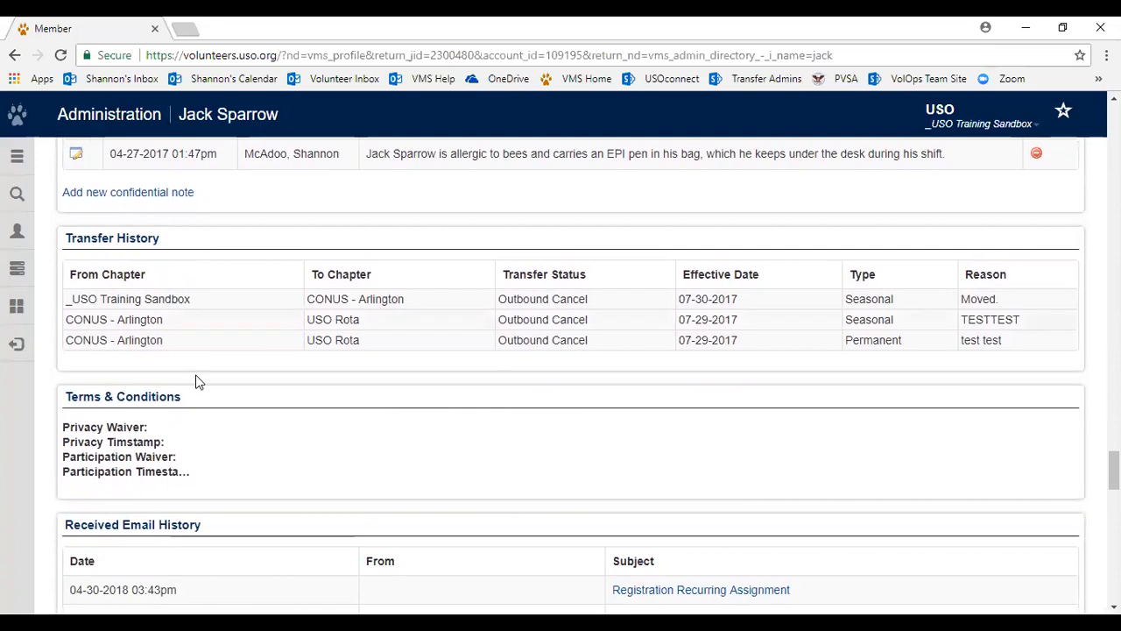
{"action": "scroll", "coordinate": [237, 335], "scroll_direction": "down", "scroll_amount": 1}
{"action": "scroll", "coordinate": [237, 334], "scroll_direction": "down", "scroll_amount": 5}
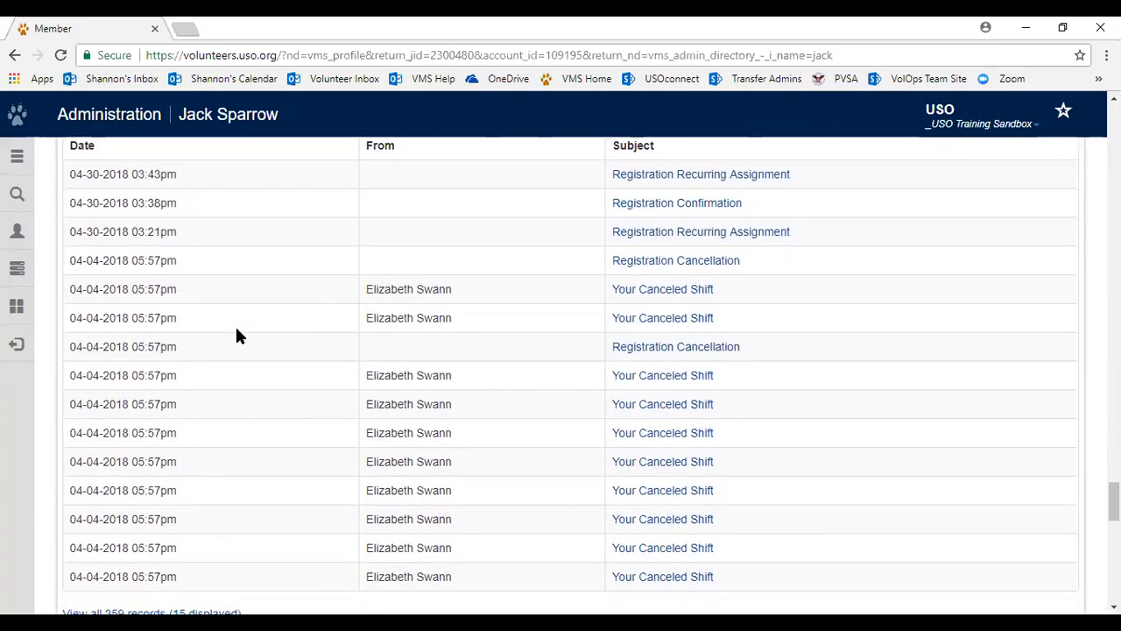
{"action": "scroll", "coordinate": [236, 335], "scroll_direction": "down", "scroll_amount": 2}
{"action": "scroll", "coordinate": [237, 335], "scroll_direction": "down", "scroll_amount": 6}
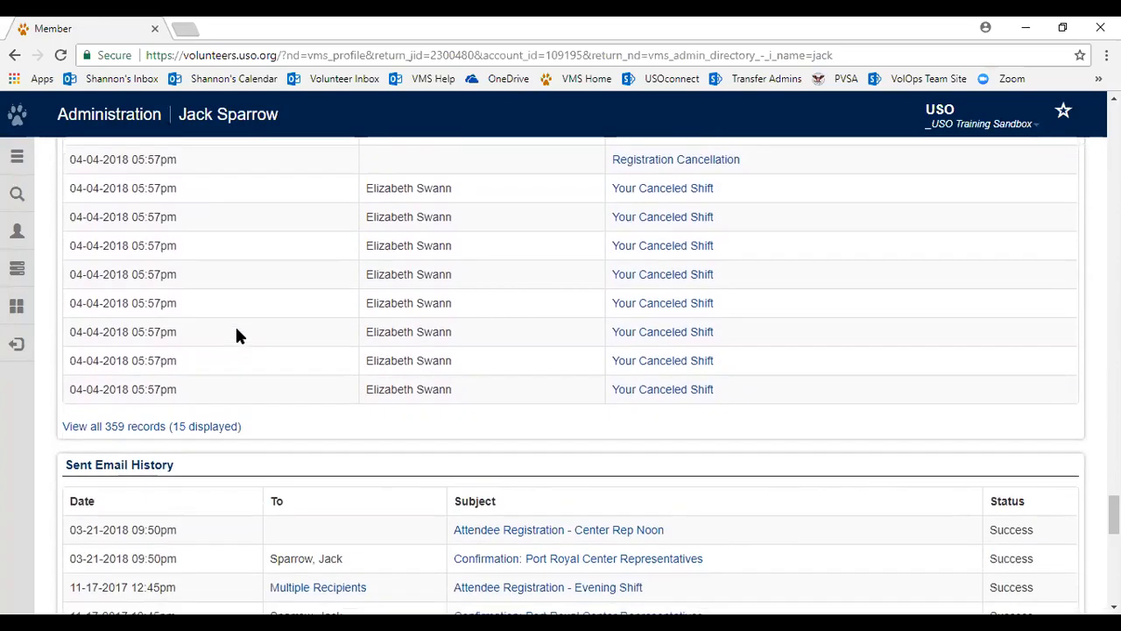
{"action": "scroll", "coordinate": [237, 331], "scroll_direction": "down", "scroll_amount": 5}
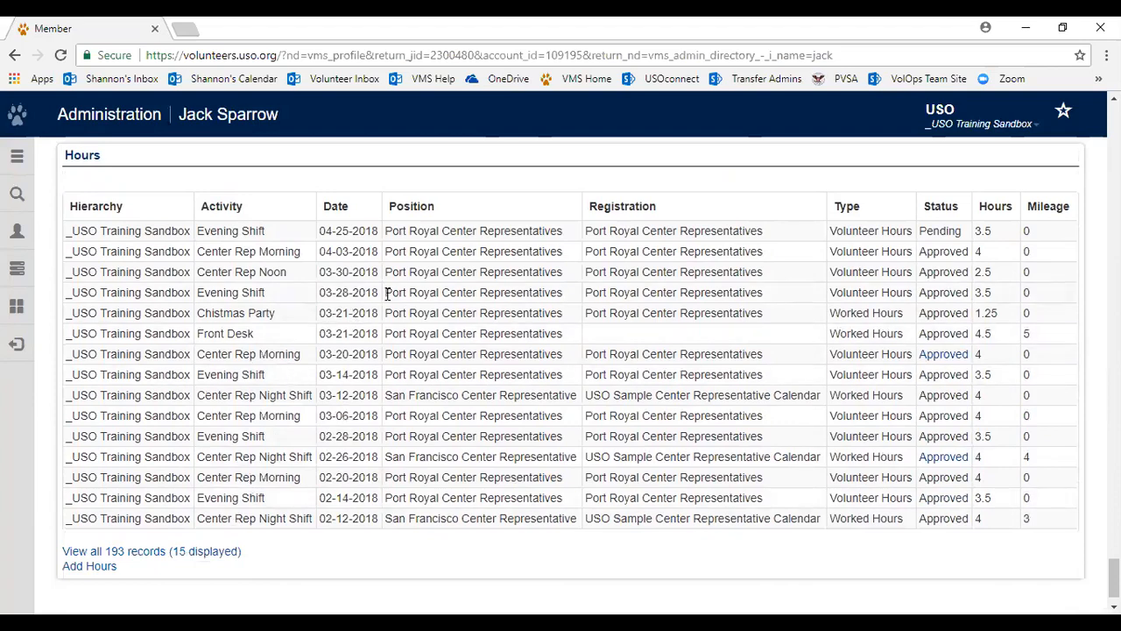
Open the Inactivate Member form for this volunteer from the profile's Volunteer/Employee Status section
{"action": "scroll", "coordinate": [385, 293], "scroll_direction": "up", "scroll_amount": 8}
{"action": "scroll", "coordinate": [387, 294], "scroll_direction": "up", "scroll_amount": 15}
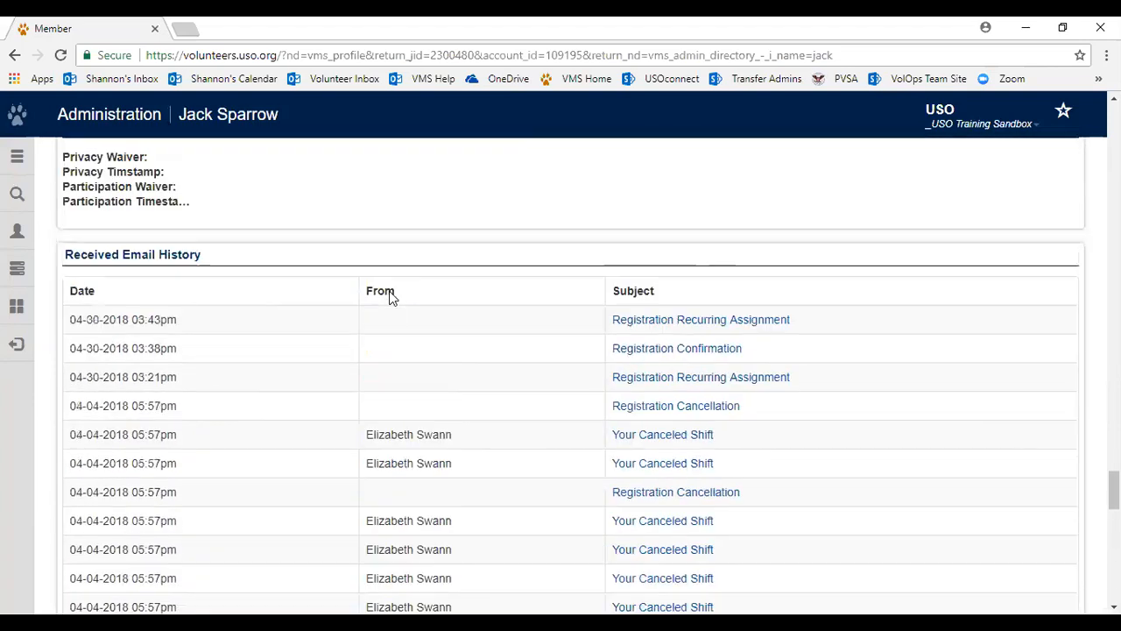
{"action": "scroll", "coordinate": [391, 298], "scroll_direction": "up", "scroll_amount": 18}
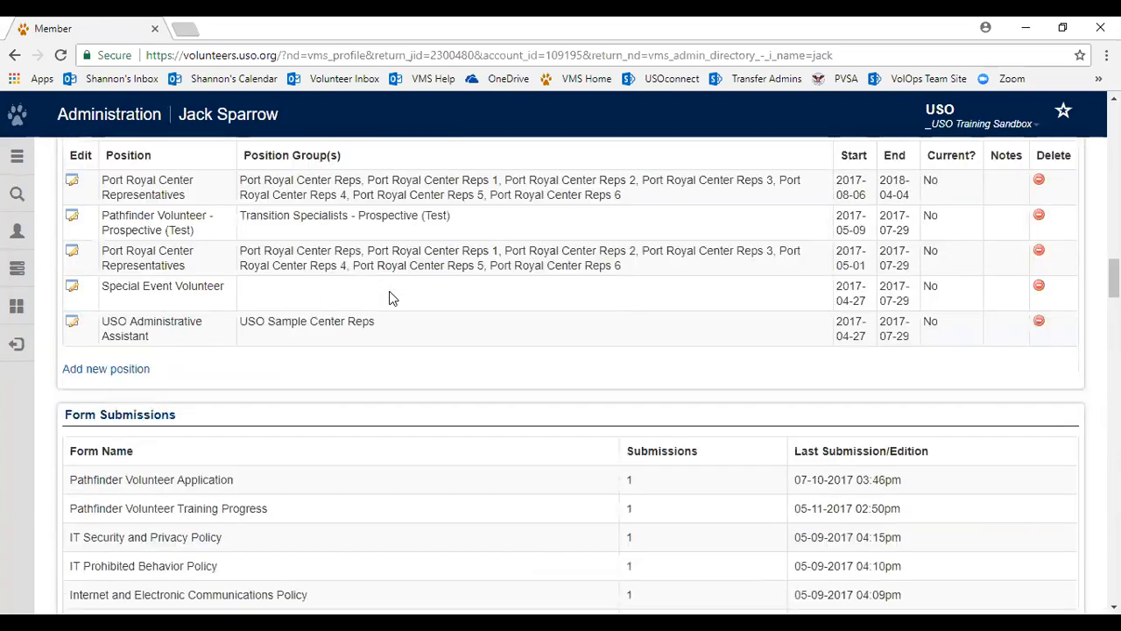
{"action": "scroll", "coordinate": [390, 298], "scroll_direction": "up", "scroll_amount": 1}
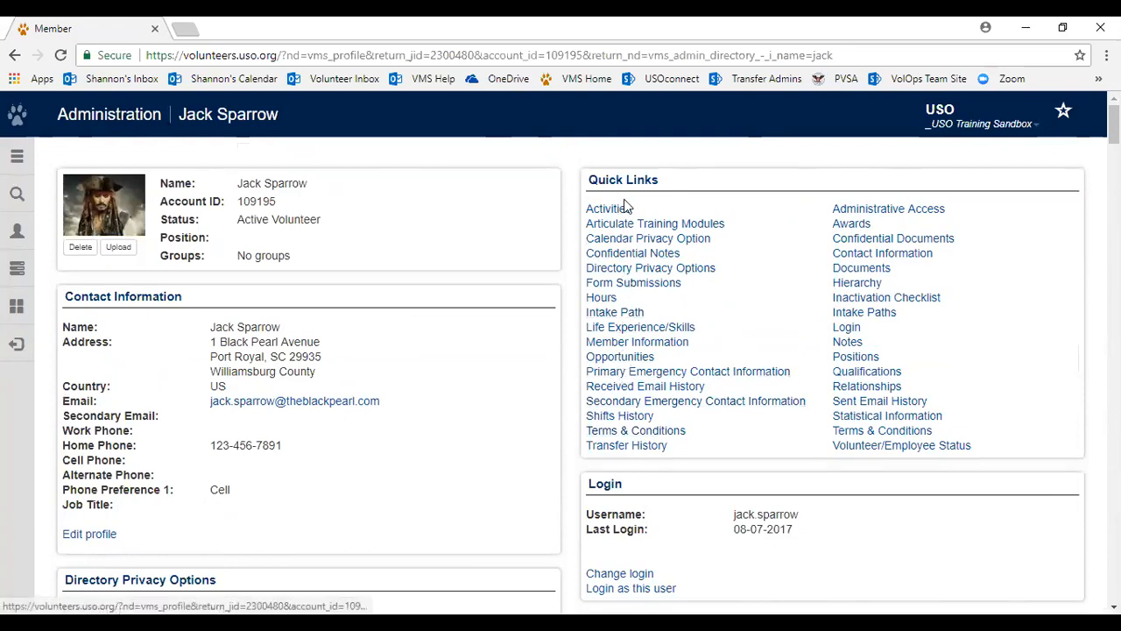
{"action": "scroll", "coordinate": [543, 452], "scroll_direction": "down", "scroll_amount": 6}
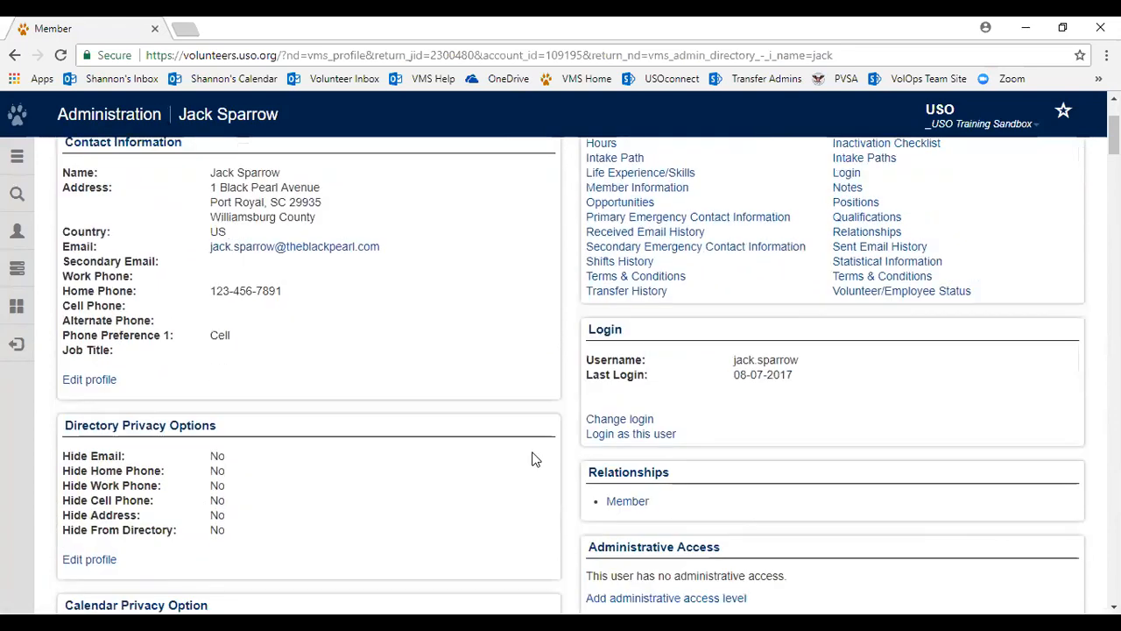
{"action": "scroll", "coordinate": [534, 457], "scroll_direction": "down", "scroll_amount": 11}
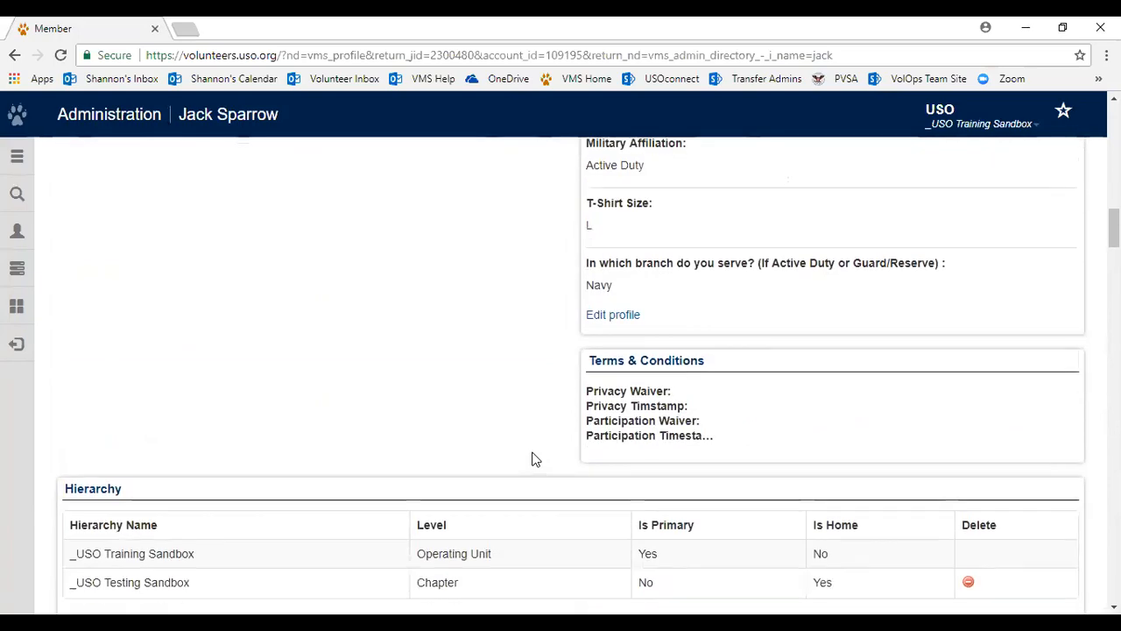
{"action": "scroll", "coordinate": [535, 457], "scroll_direction": "down", "scroll_amount": 6}
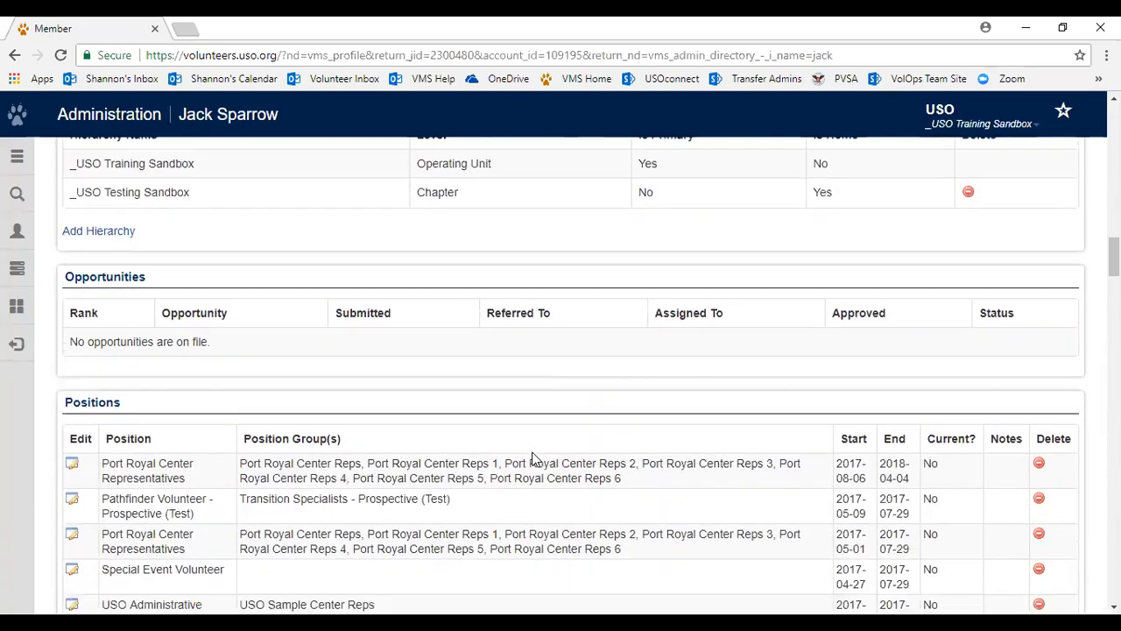
{"action": "scroll", "coordinate": [534, 457], "scroll_direction": "down", "scroll_amount": 9}
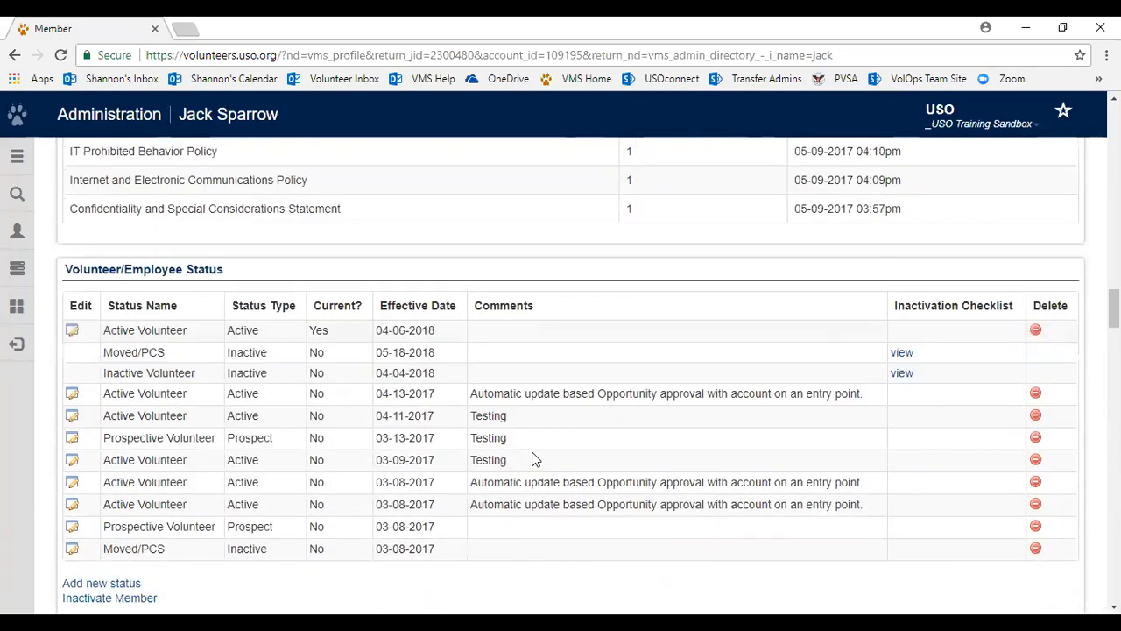
{"action": "scroll", "coordinate": [534, 458], "scroll_direction": "up", "scroll_amount": 2}
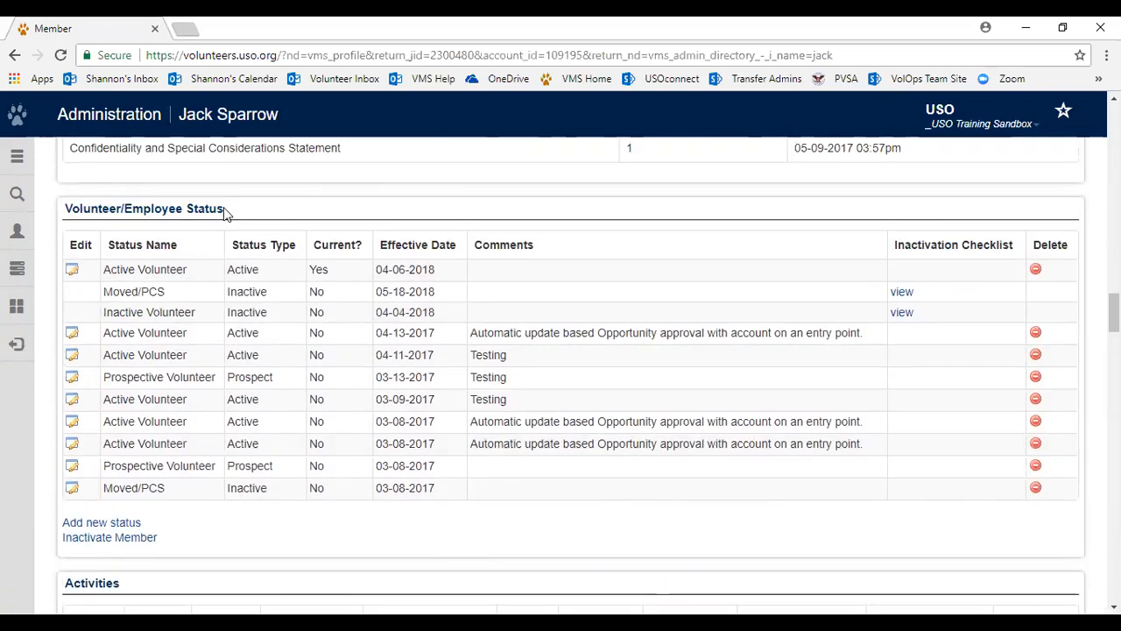
{"action": "left_click", "coordinate": [147, 537]}
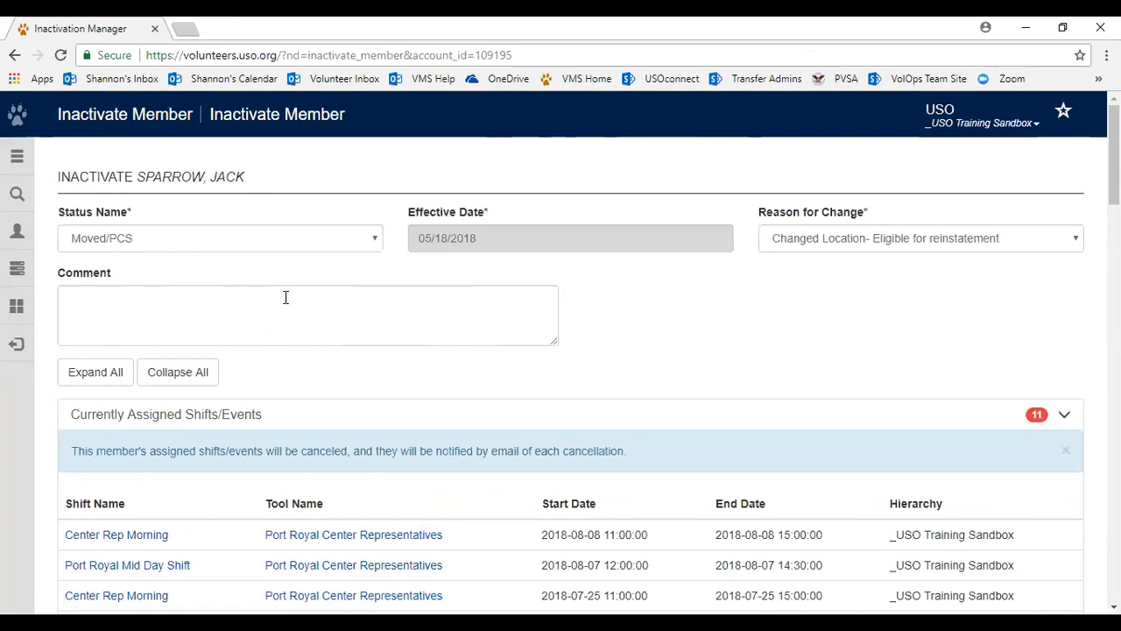
Set the inactivation status to Moved/PCS with an effective date of 05/25/2018
{"action": "left_click", "coordinate": [228, 245]}
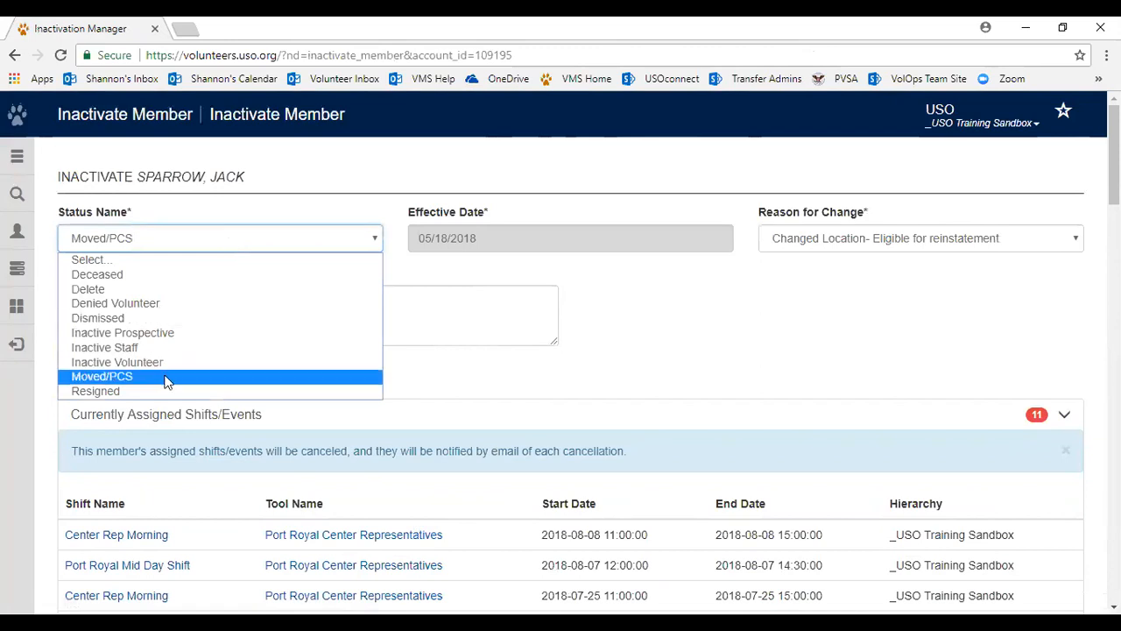
{"action": "left_click", "coordinate": [167, 380]}
{"action": "left_click", "coordinate": [464, 232]}
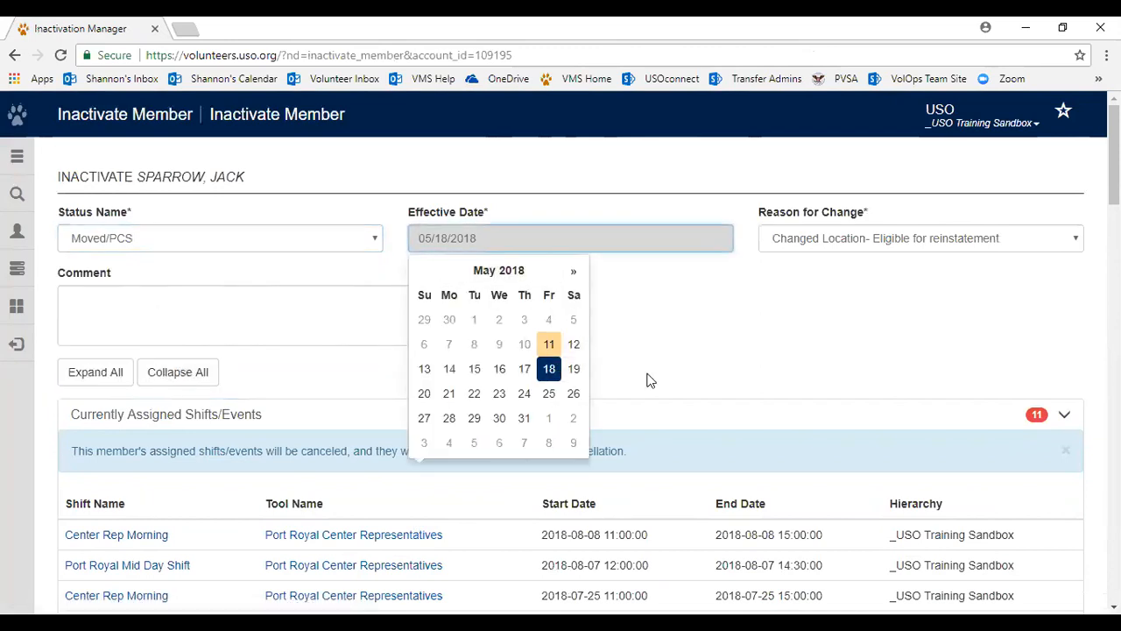
{"action": "left_click", "coordinate": [548, 394]}
{"action": "left_click", "coordinate": [783, 302]}
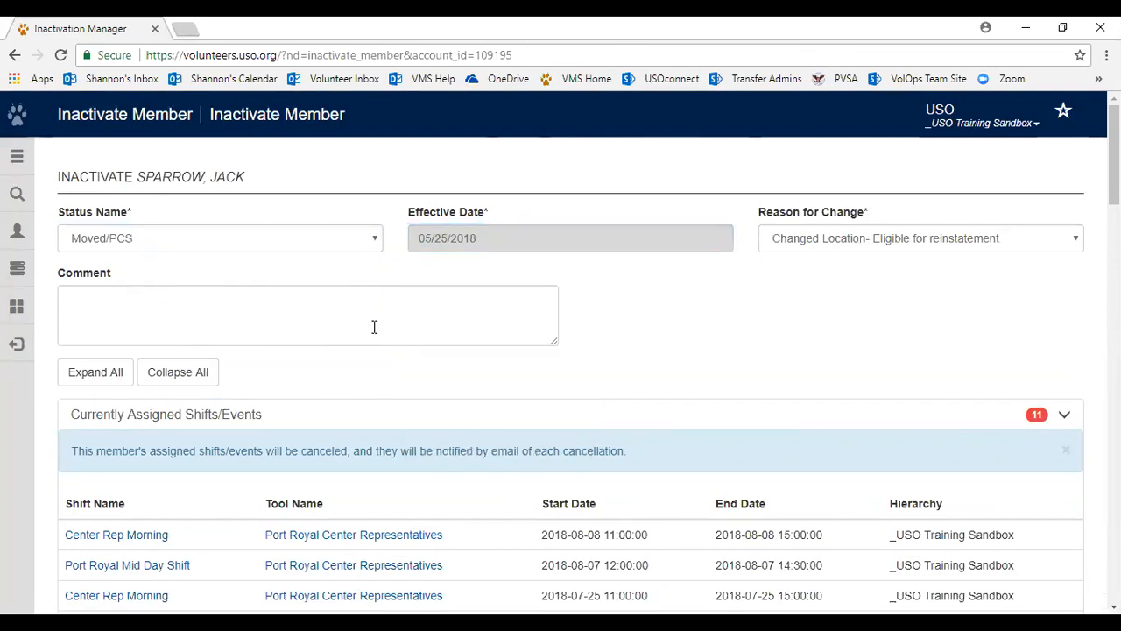
Review the shifts, recurring assignments, access groups, transfers, opportunities and hours affected by the inactivation, and submit the form
{"action": "scroll", "coordinate": [373, 327], "scroll_direction": "down", "scroll_amount": 2}
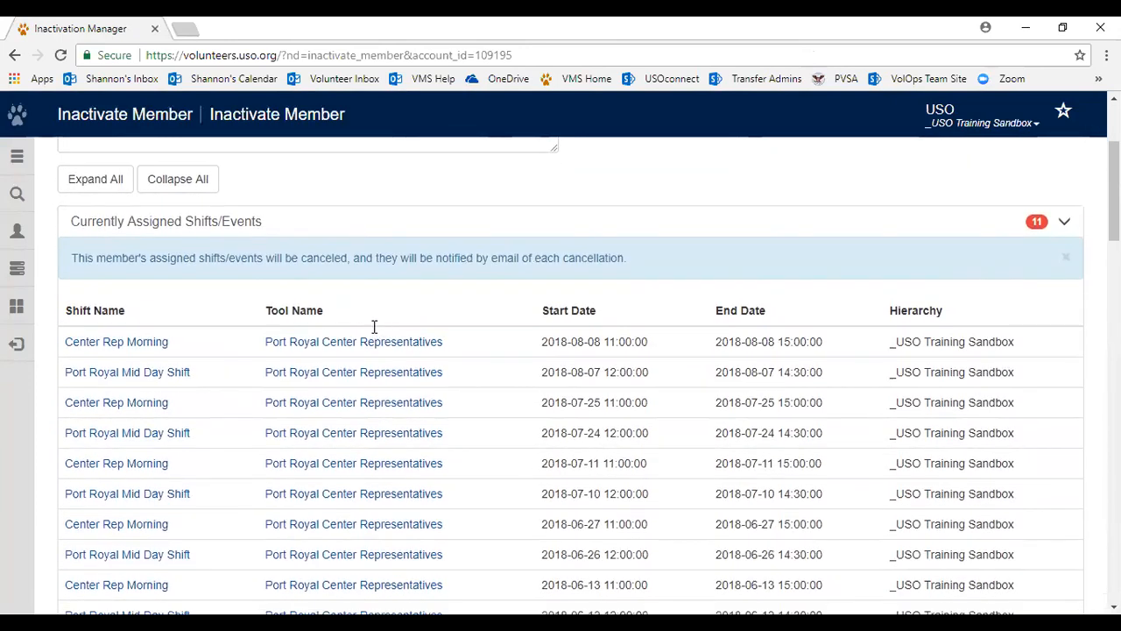
{"action": "scroll", "coordinate": [374, 326], "scroll_direction": "down", "scroll_amount": 4}
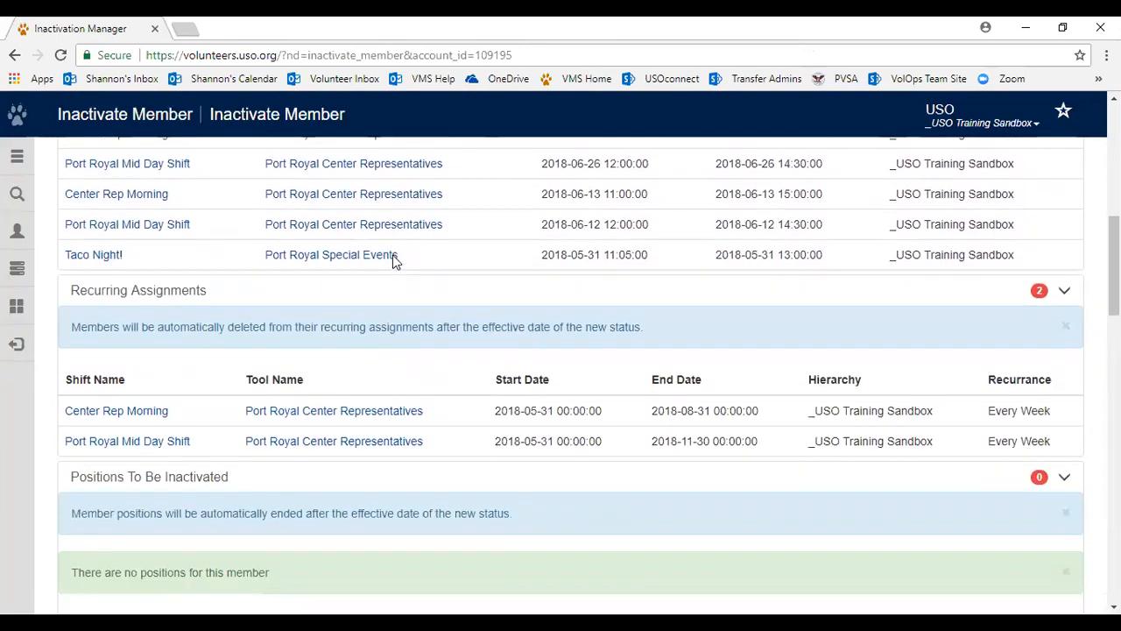
{"action": "scroll", "coordinate": [393, 255], "scroll_direction": "down", "scroll_amount": 4}
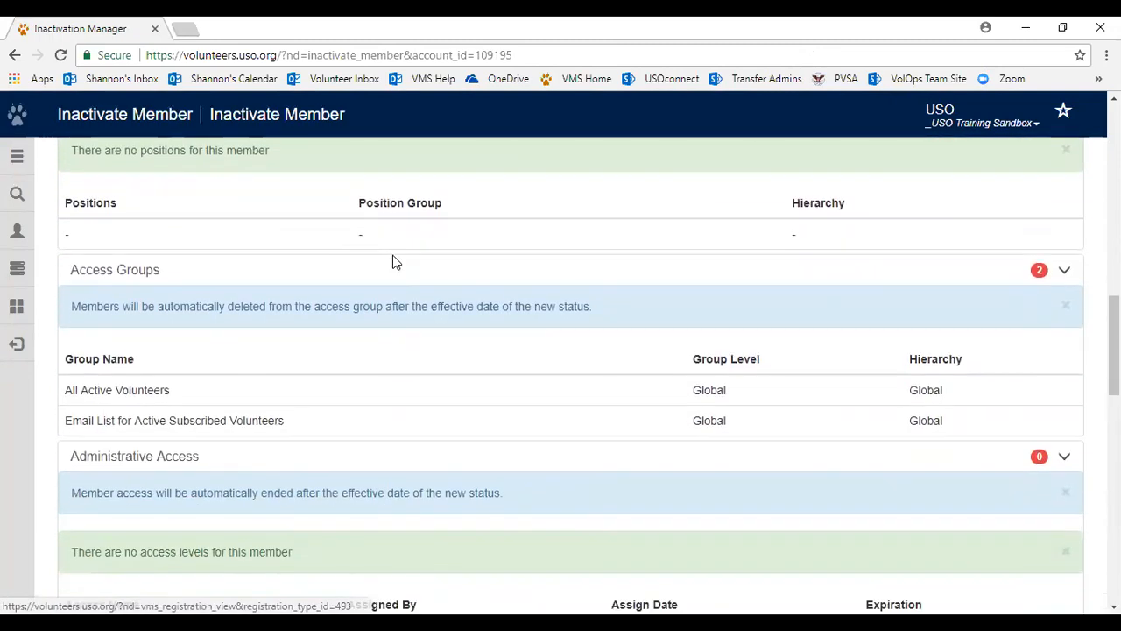
{"action": "scroll", "coordinate": [392, 255], "scroll_direction": "down", "scroll_amount": 2}
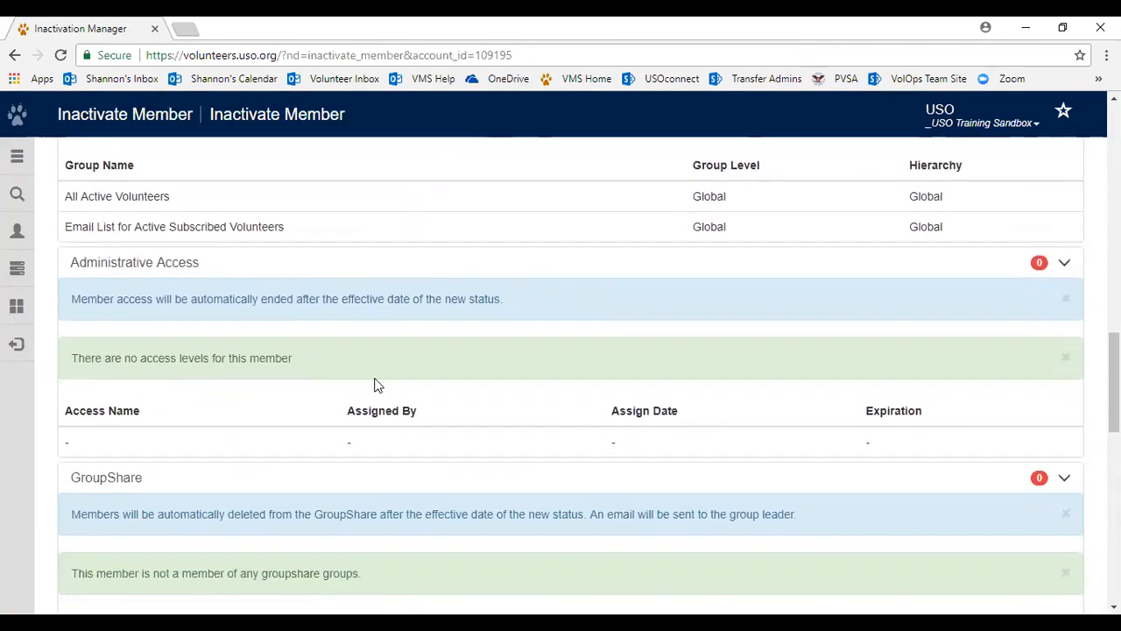
{"action": "scroll", "coordinate": [376, 386], "scroll_direction": "down", "scroll_amount": 5}
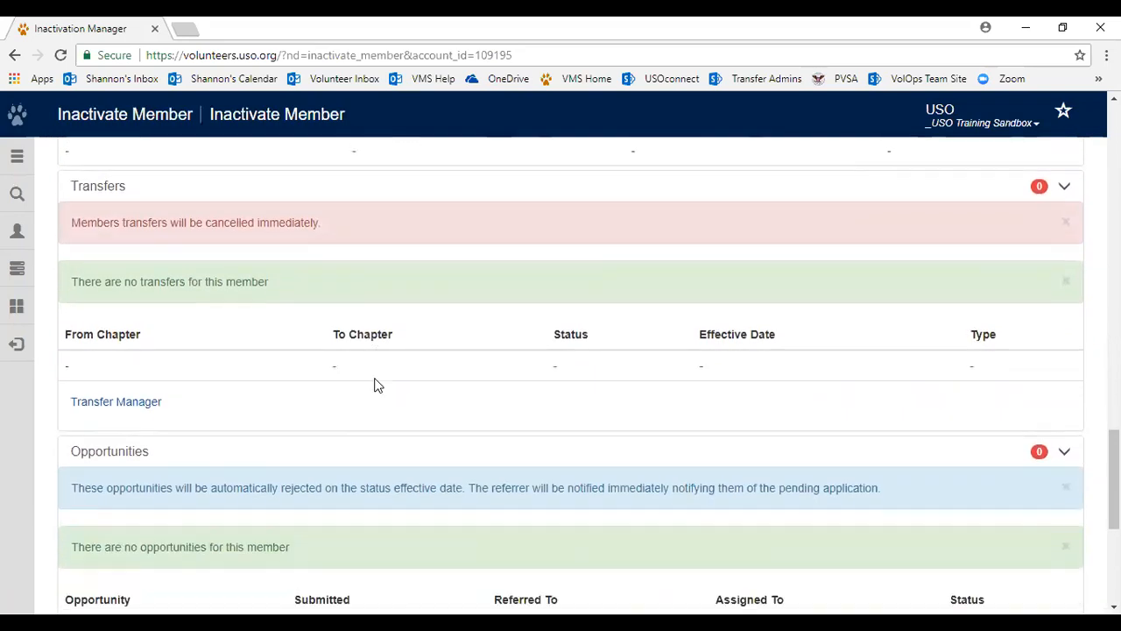
{"action": "scroll", "coordinate": [348, 388], "scroll_direction": "down", "scroll_amount": 2}
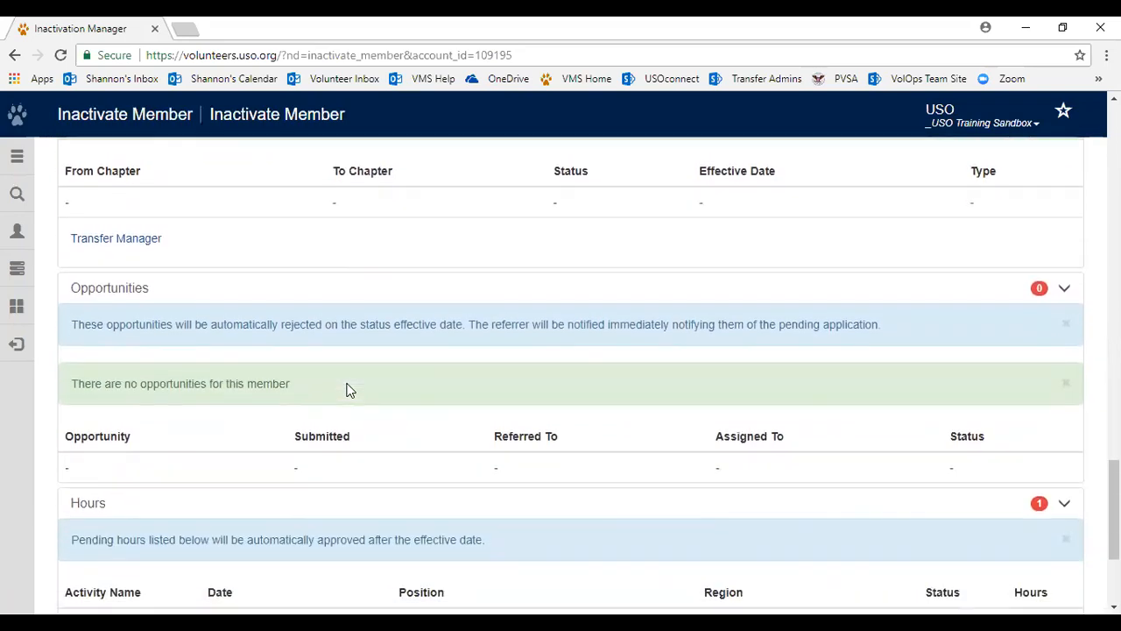
{"action": "scroll", "coordinate": [348, 388], "scroll_direction": "down", "scroll_amount": 2}
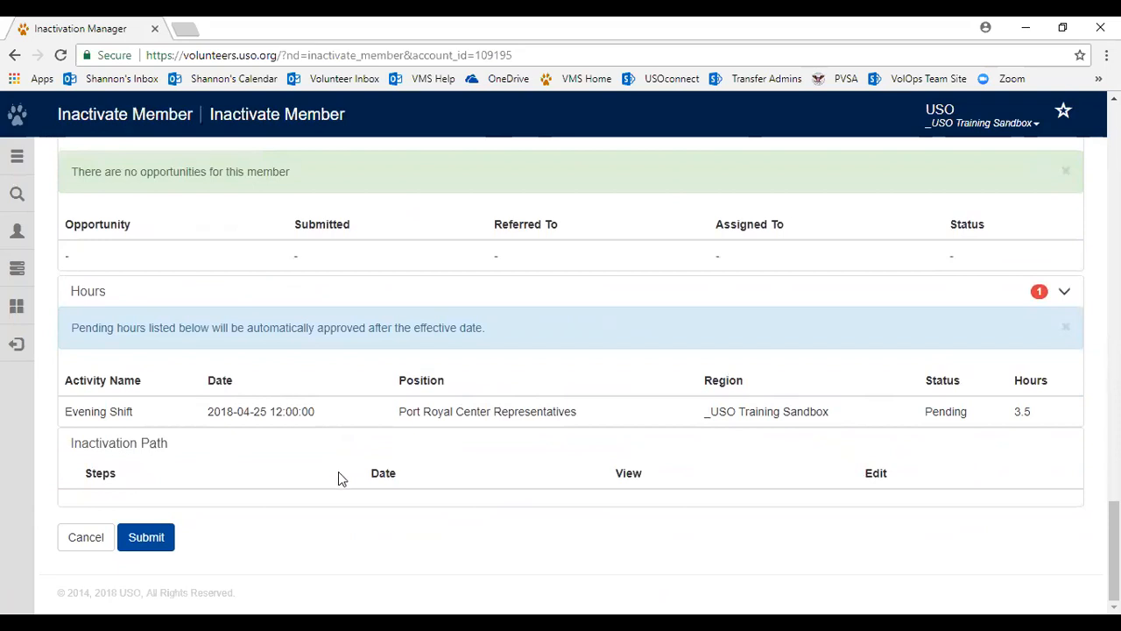
{"action": "left_click", "coordinate": [154, 541]}
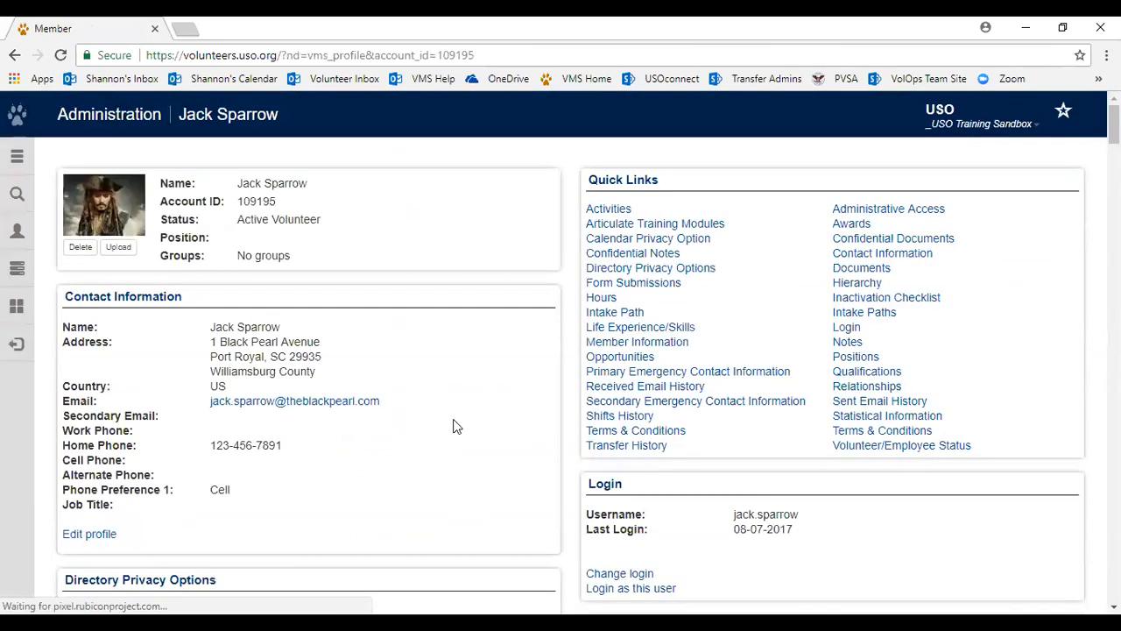
Check the volunteer's status history in the profile's Volunteer/Employee Status section
{"action": "scroll", "coordinate": [454, 427], "scroll_direction": "down", "scroll_amount": 4}
{"action": "scroll", "coordinate": [454, 427], "scroll_direction": "up", "scroll_amount": 3}
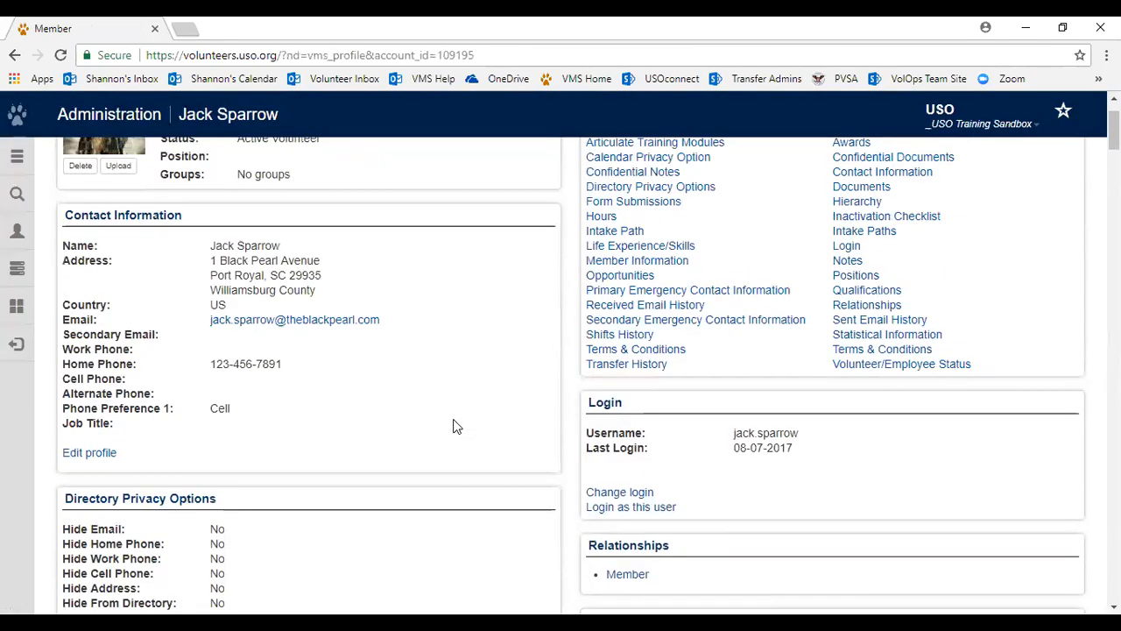
{"action": "left_click", "coordinate": [929, 370]}
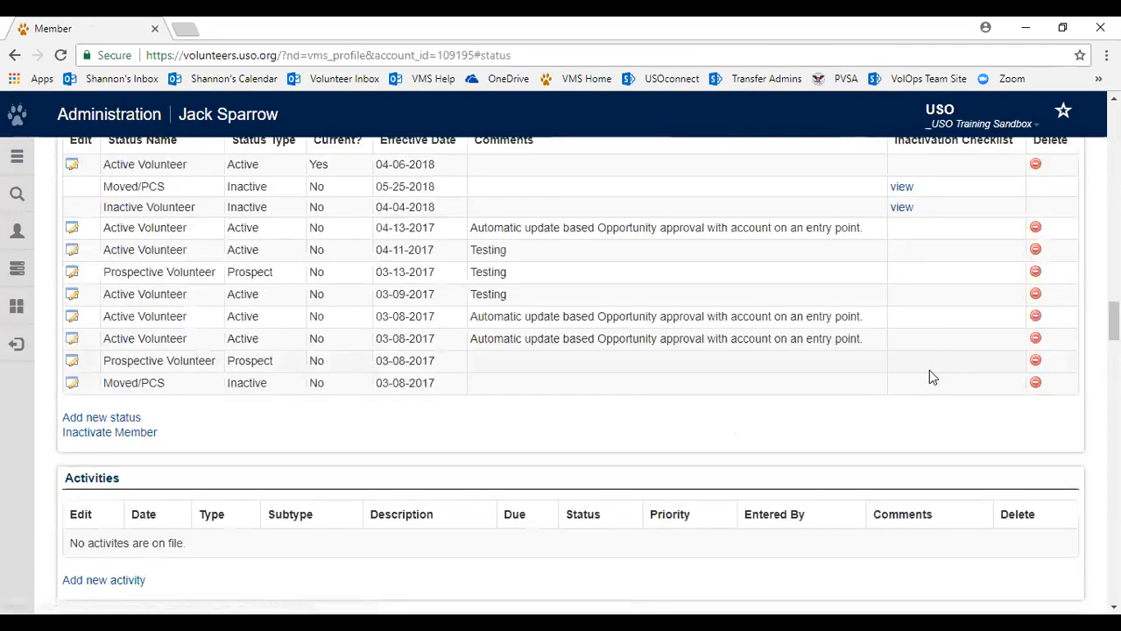
{"action": "scroll", "coordinate": [586, 383], "scroll_direction": "up", "scroll_amount": 1}
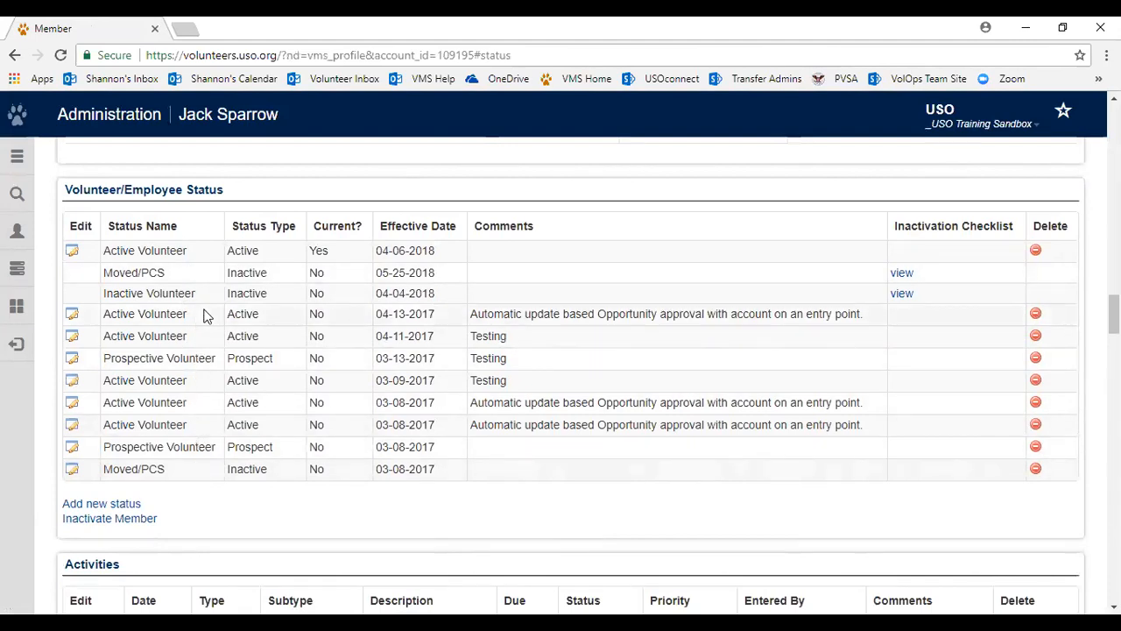
Log in as this volunteer from the profile's Login section
{"action": "scroll", "coordinate": [203, 315], "scroll_direction": "up", "scroll_amount": 1}
{"action": "scroll", "coordinate": [203, 315], "scroll_direction": "up", "scroll_amount": 15}
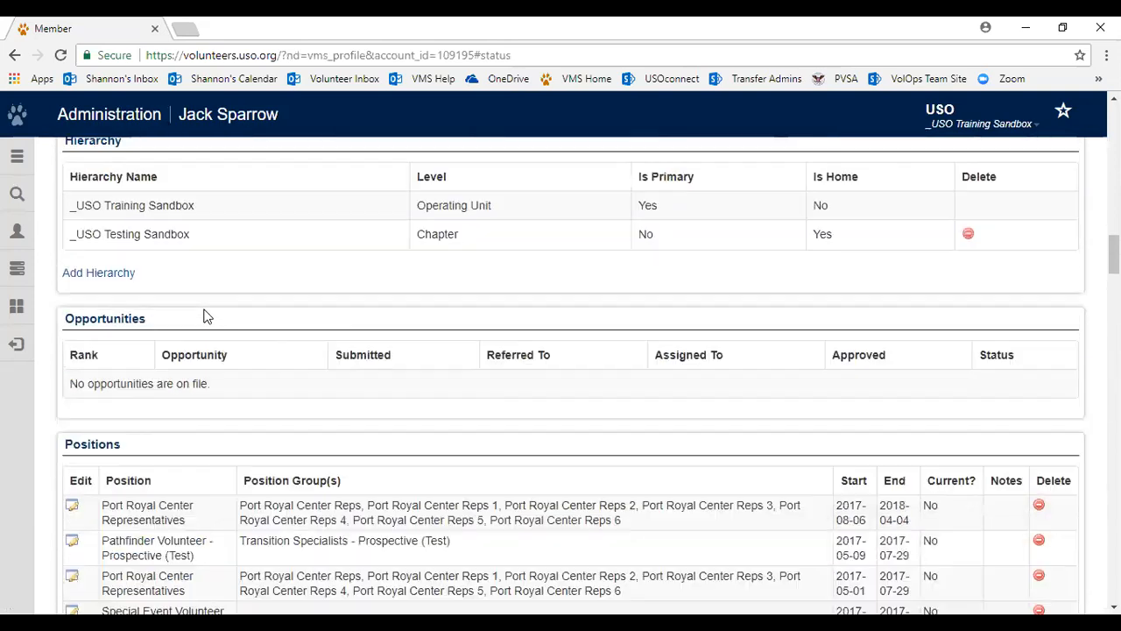
{"action": "scroll", "coordinate": [203, 315], "scroll_direction": "up", "scroll_amount": 10}
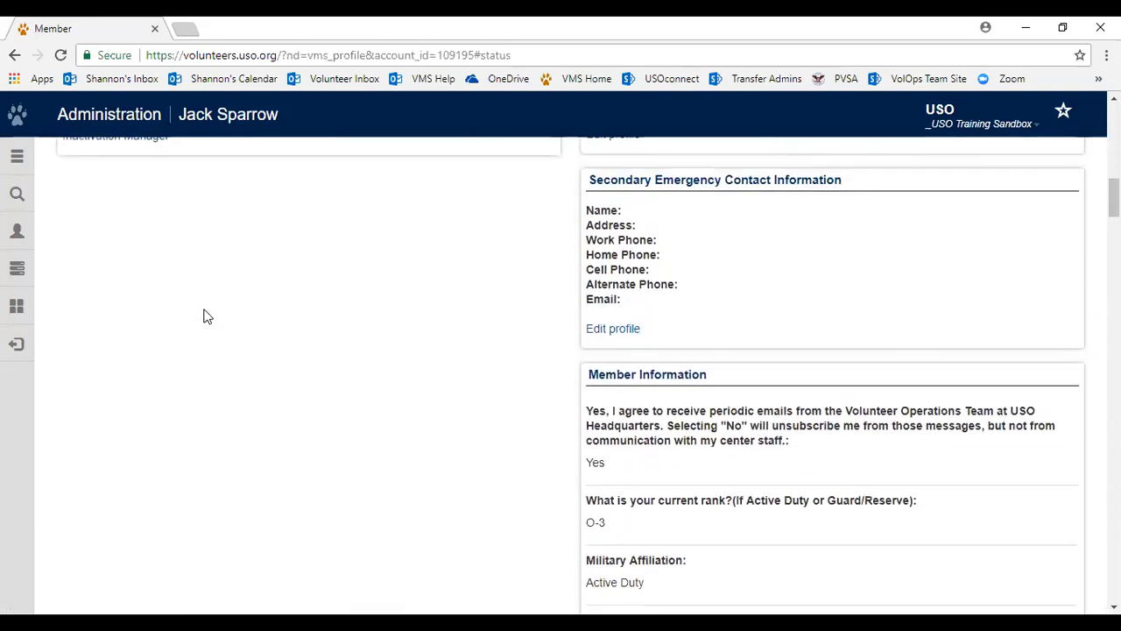
{"action": "scroll", "coordinate": [203, 315], "scroll_direction": "up", "scroll_amount": 10}
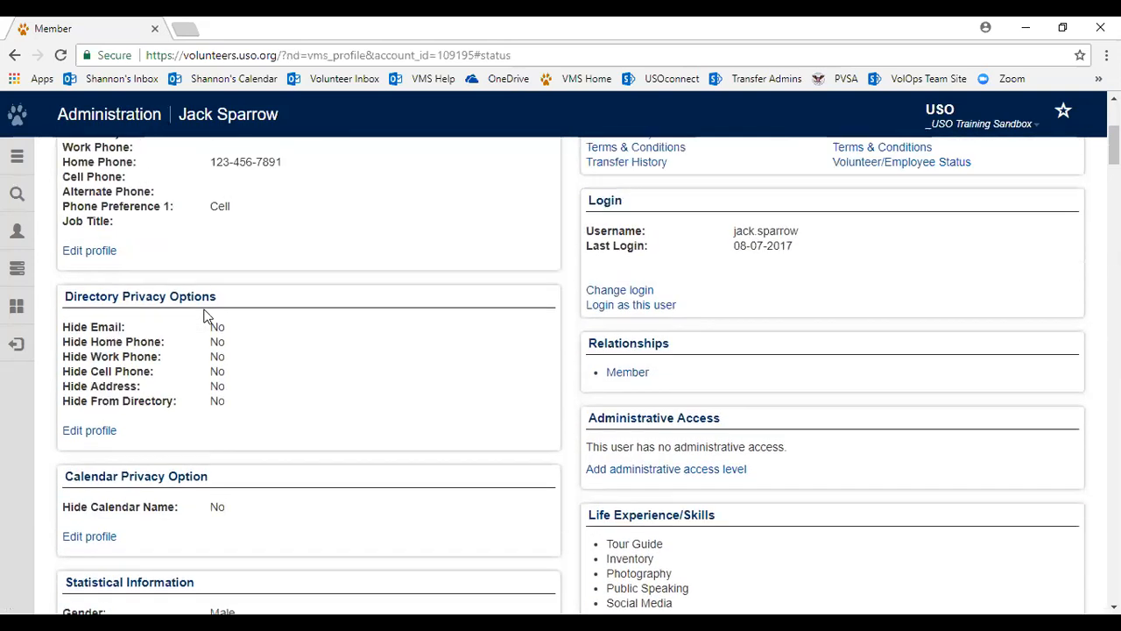
{"action": "scroll", "coordinate": [204, 316], "scroll_direction": "up", "scroll_amount": 1}
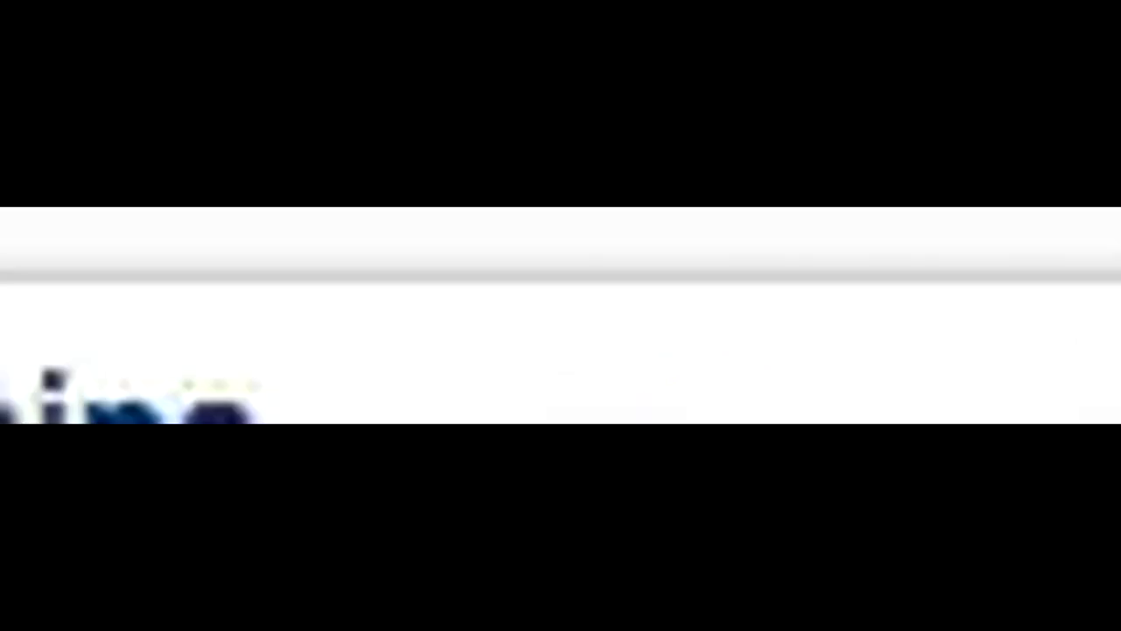
{"action": "left_click", "coordinate": [650, 419]}
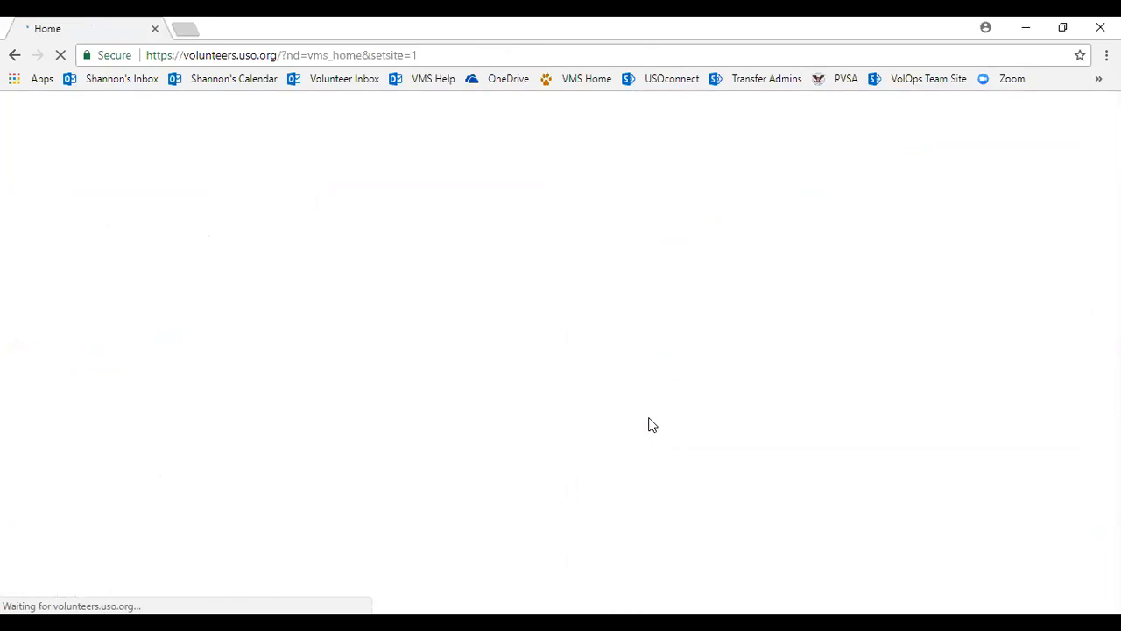
Look over the volunteer's home page, including goals, news, calendar and shared images, and exit impersonation mode
{"action": "scroll", "coordinate": [524, 467], "scroll_direction": "down", "scroll_amount": 4}
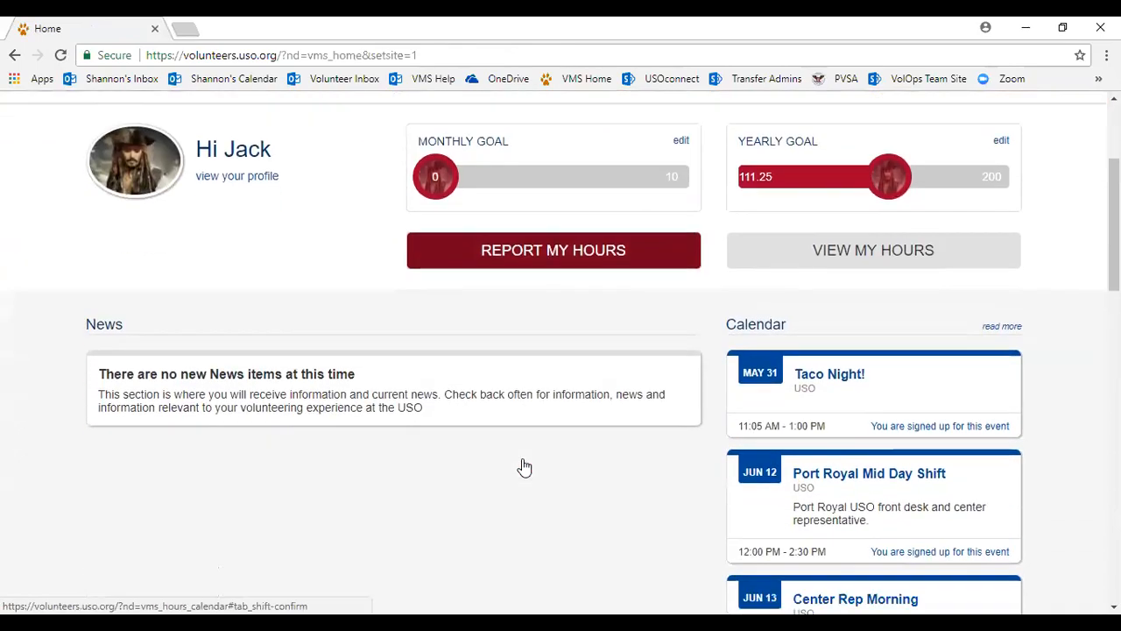
{"action": "scroll", "coordinate": [523, 467], "scroll_direction": "down", "scroll_amount": 6}
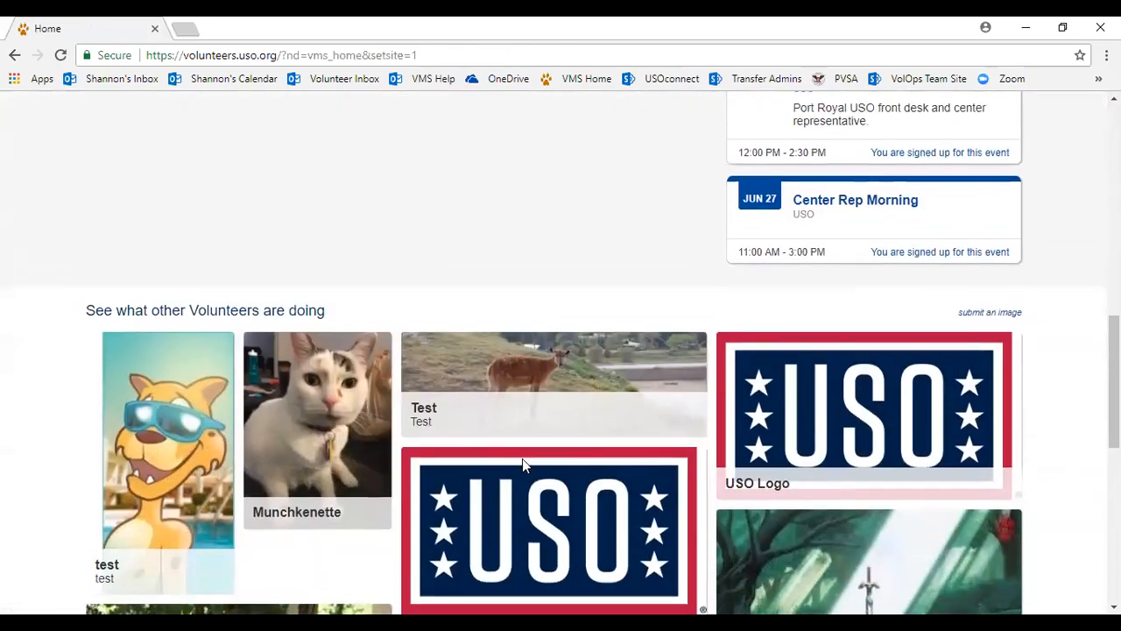
{"action": "scroll", "coordinate": [522, 459], "scroll_direction": "up", "scroll_amount": 8}
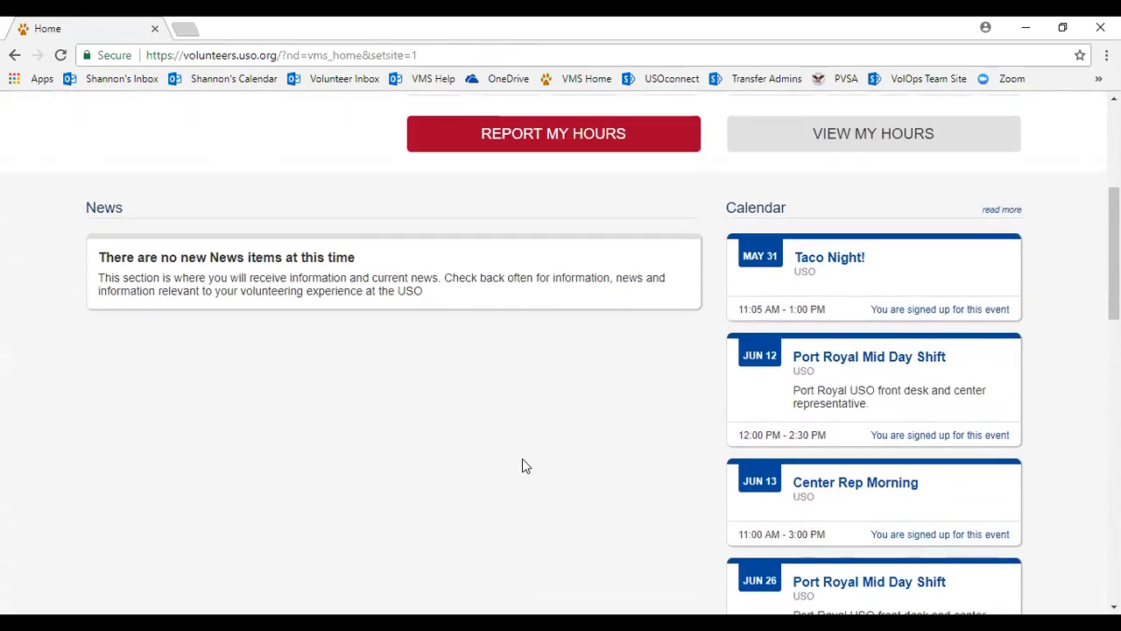
{"action": "scroll", "coordinate": [522, 465], "scroll_direction": "up", "scroll_amount": 2}
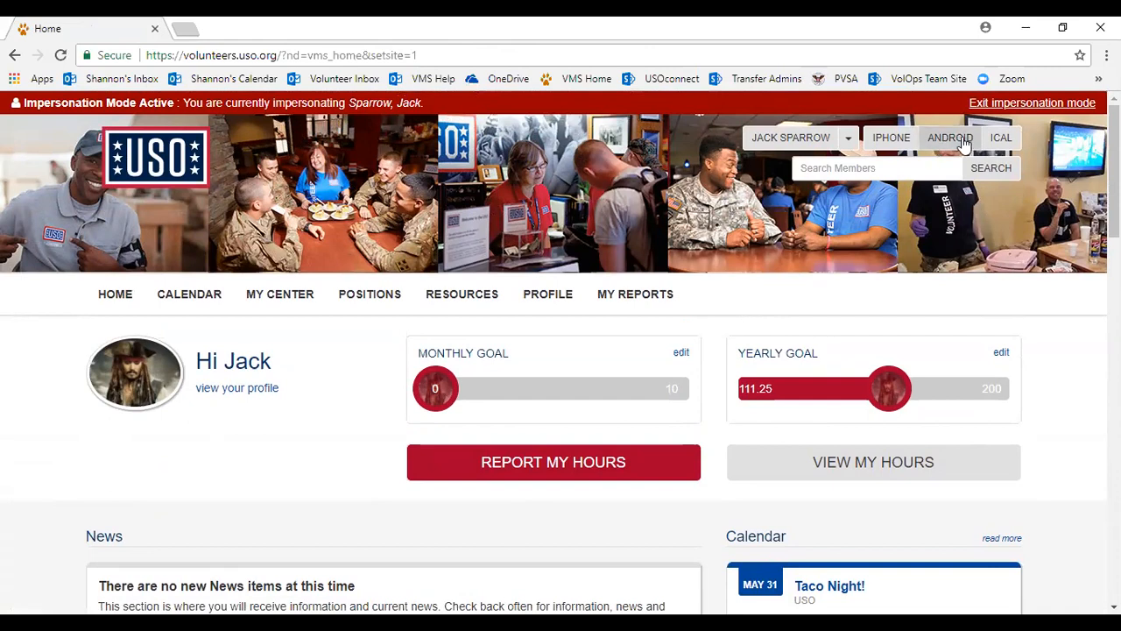
{"action": "left_click", "coordinate": [1003, 103]}
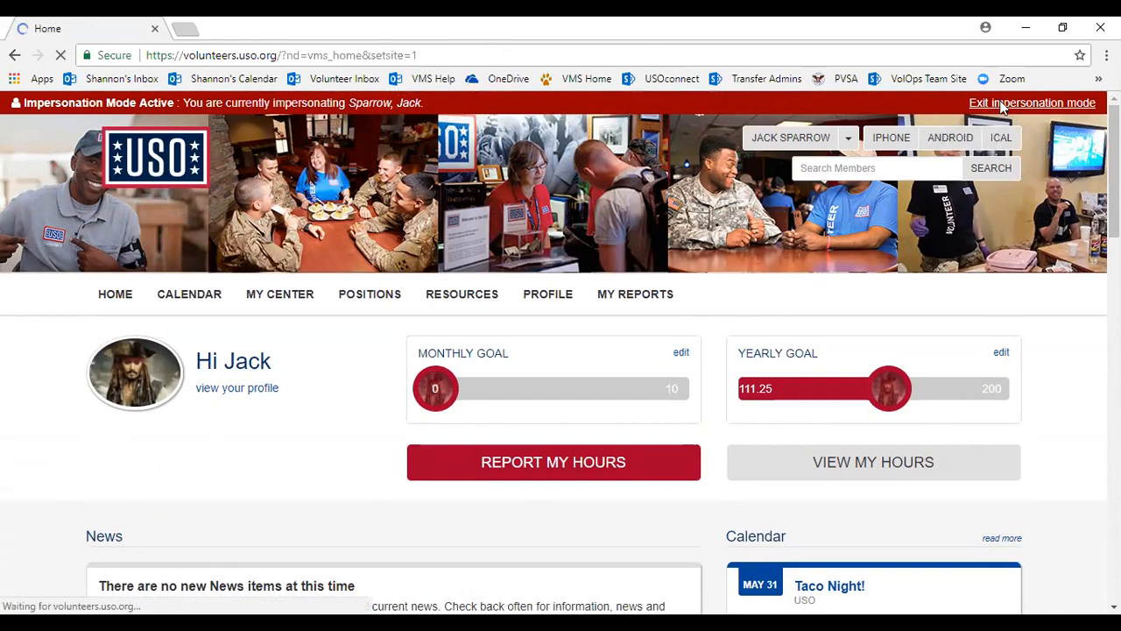
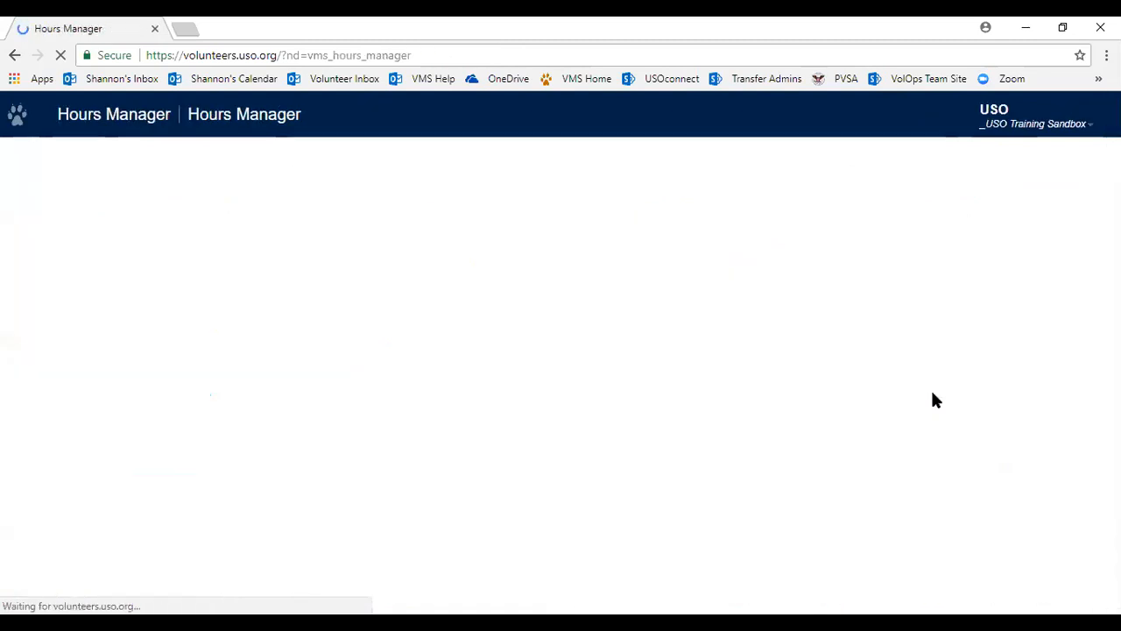
Examine the Hours Manager's hour entries and its search and Chapter filter options
{"action": "scroll", "coordinate": [592, 406], "scroll_direction": "down", "scroll_amount": 3}
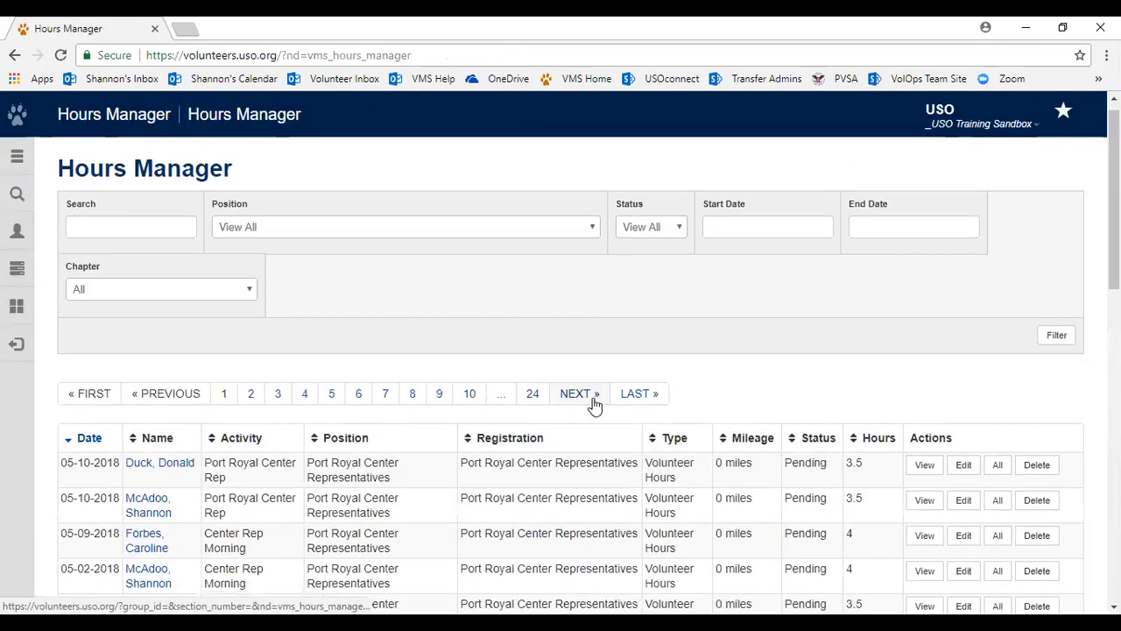
{"action": "scroll", "coordinate": [593, 405], "scroll_direction": "down", "scroll_amount": 7}
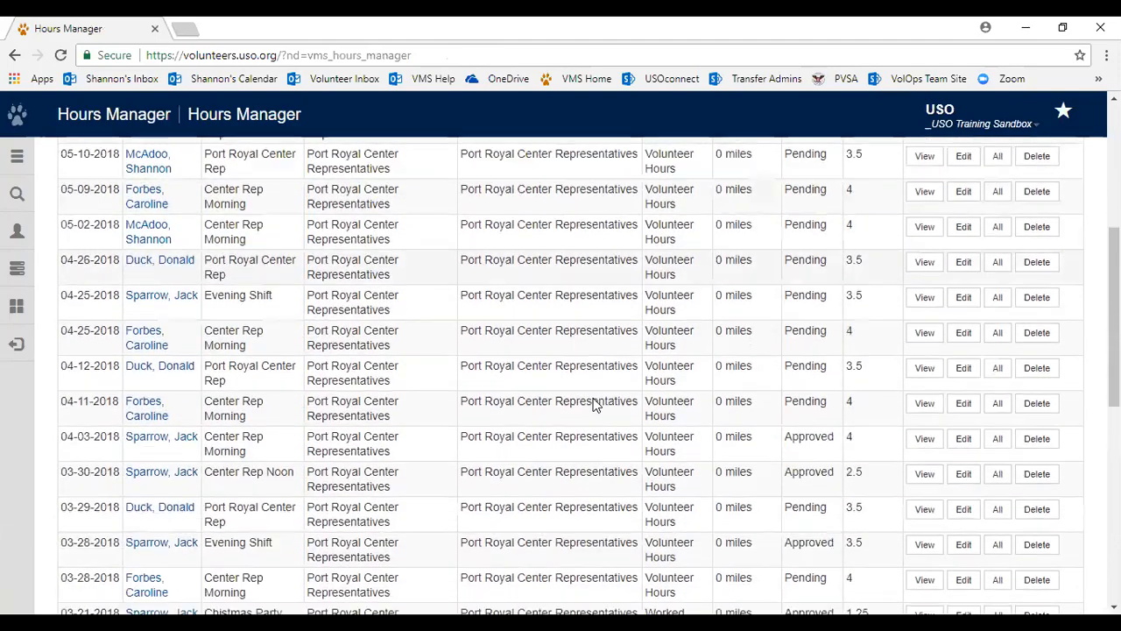
{"action": "scroll", "coordinate": [593, 399], "scroll_direction": "up", "scroll_amount": 10}
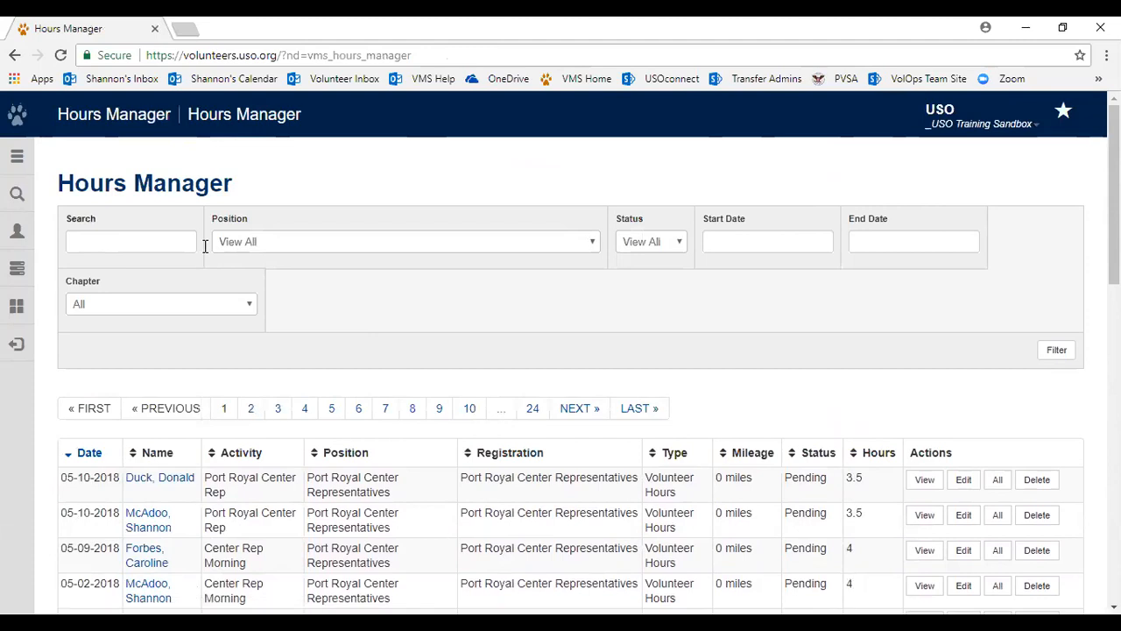
{"action": "left_click", "coordinate": [182, 304]}
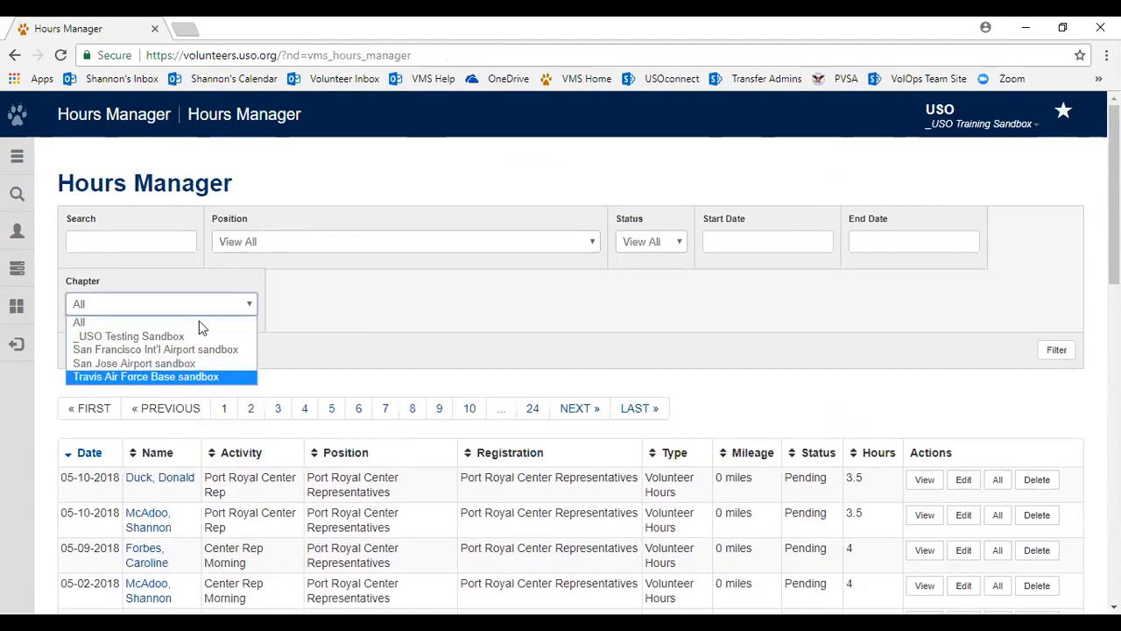
{"action": "left_click", "coordinate": [264, 199]}
{"action": "left_click", "coordinate": [168, 217]}
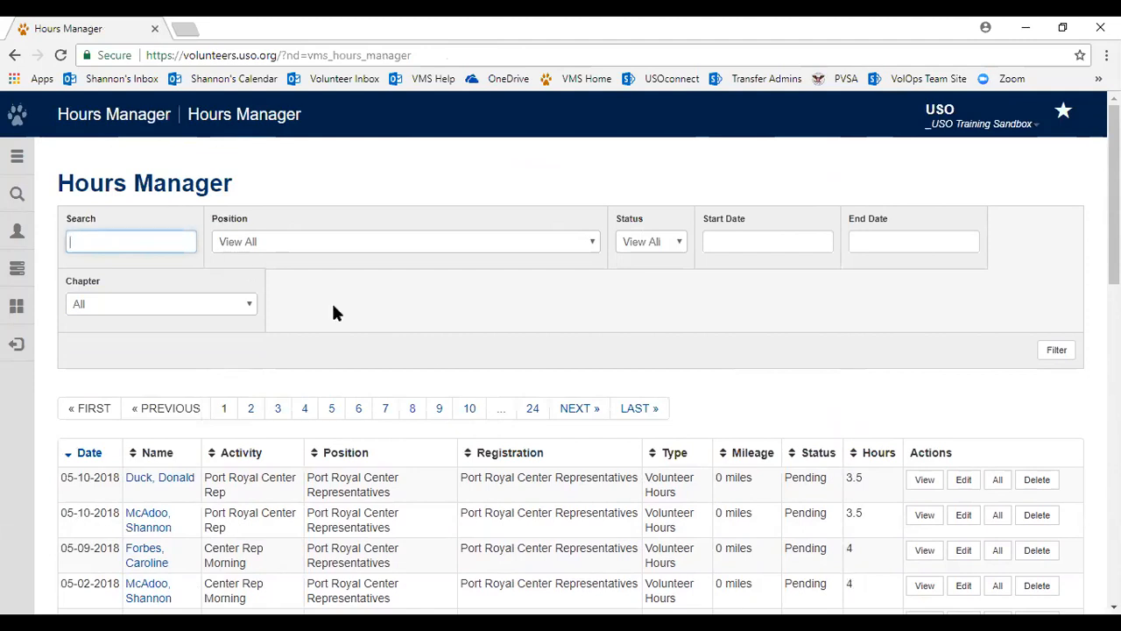
{"action": "scroll", "coordinate": [450, 393], "scroll_direction": "down", "scroll_amount": 2}
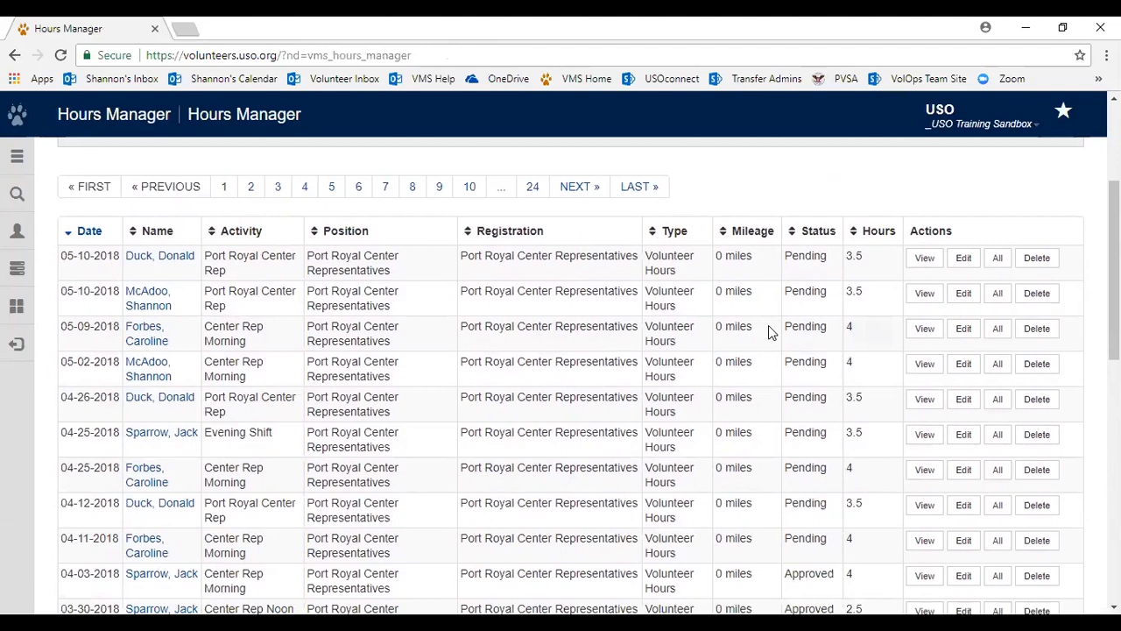
{"action": "scroll", "coordinate": [768, 316], "scroll_direction": "up", "scroll_amount": 1}
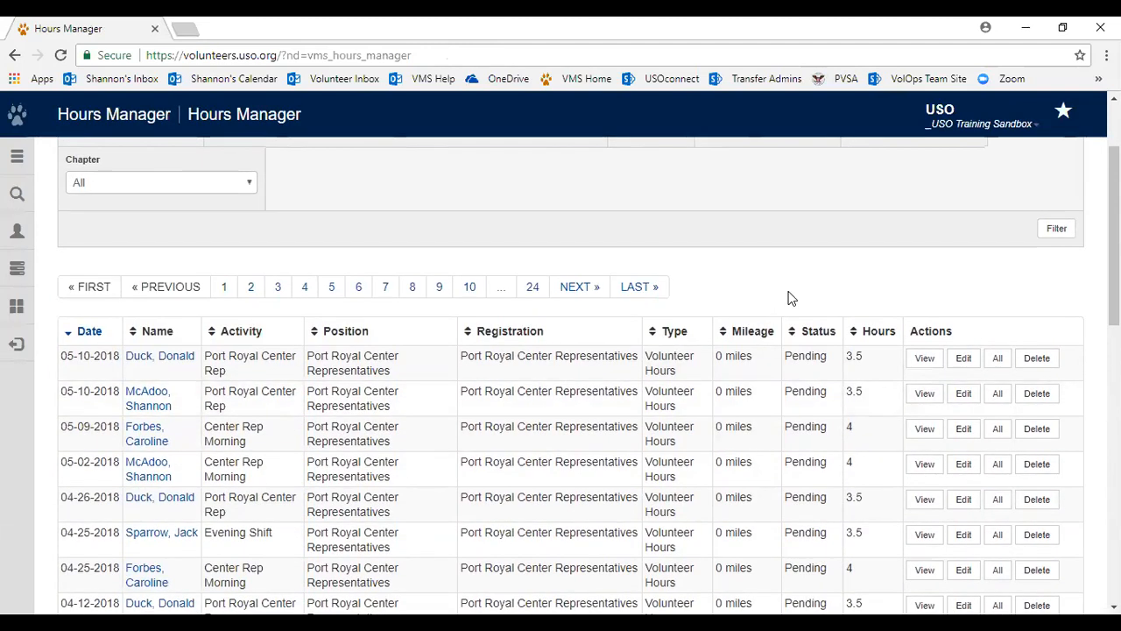
Set the topmost 05-10-2018 pending hours entry to Approved, leave its admin comments empty, and save
{"action": "left_click", "coordinate": [926, 359]}
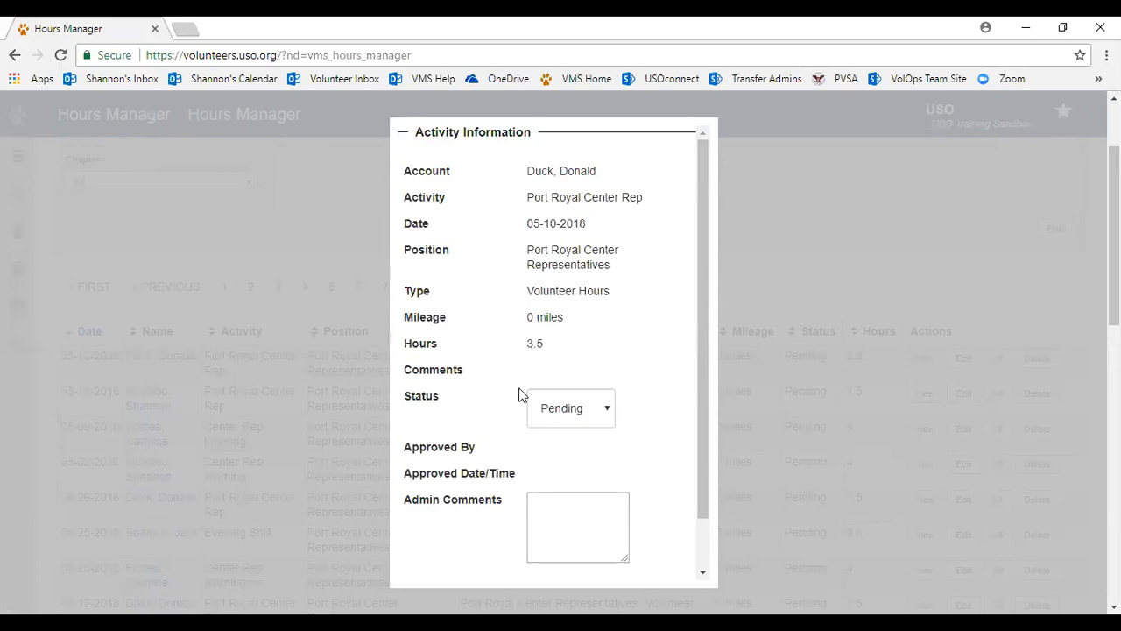
{"action": "left_click", "coordinate": [584, 412]}
{"action": "left_click", "coordinate": [579, 465]}
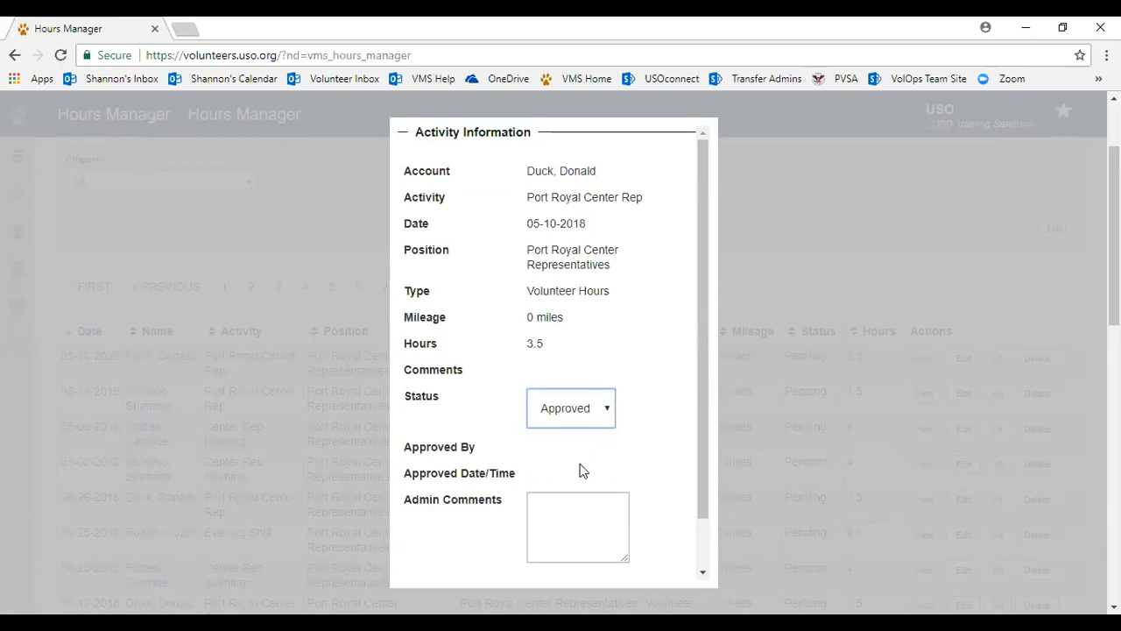
{"action": "left_click", "coordinate": [553, 521]}
{"action": "scroll", "coordinate": [552, 520], "scroll_direction": "down", "scroll_amount": 2}
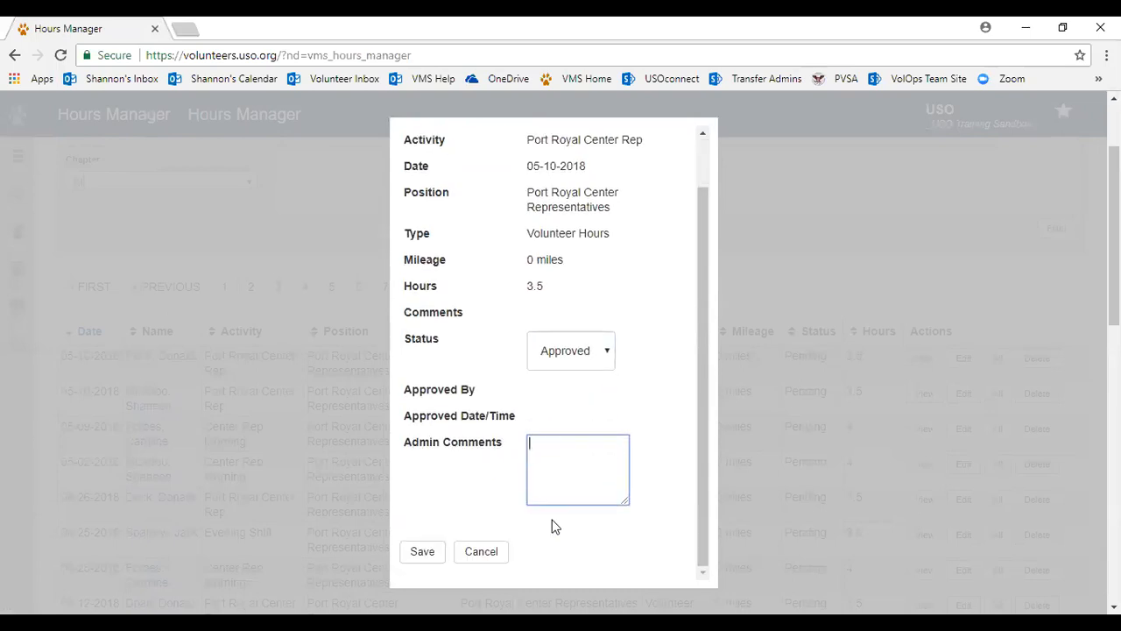
{"action": "left_click", "coordinate": [420, 552]}
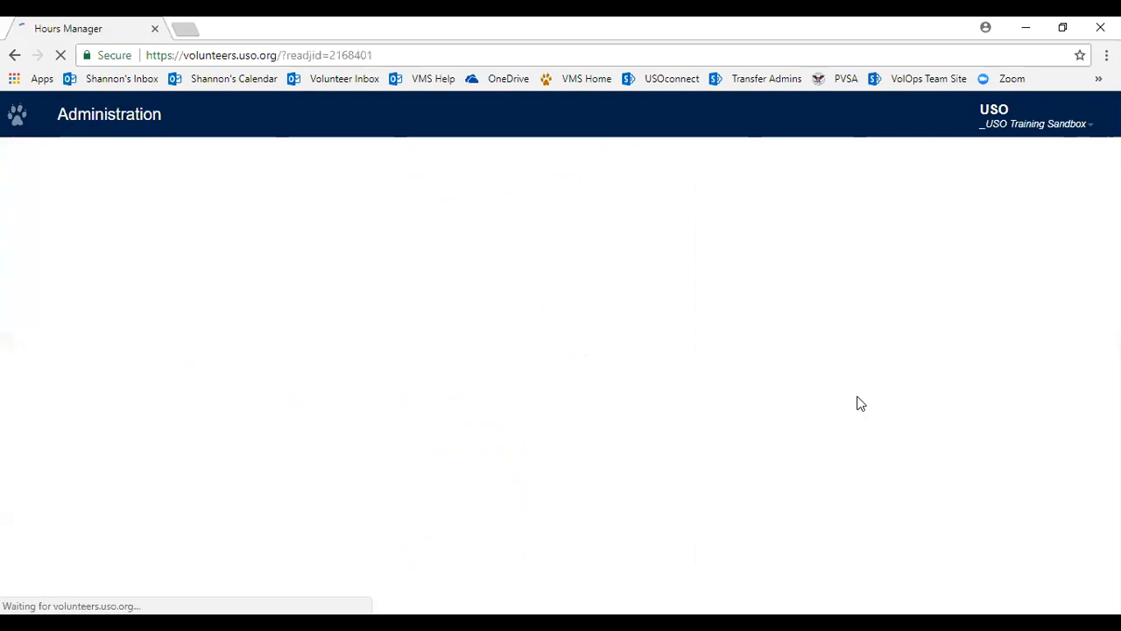
Review the edit form of the second 05-10-2018 hours entry and return to the Hours Manager without saving
{"action": "scroll", "coordinate": [848, 381], "scroll_direction": "down", "scroll_amount": 1}
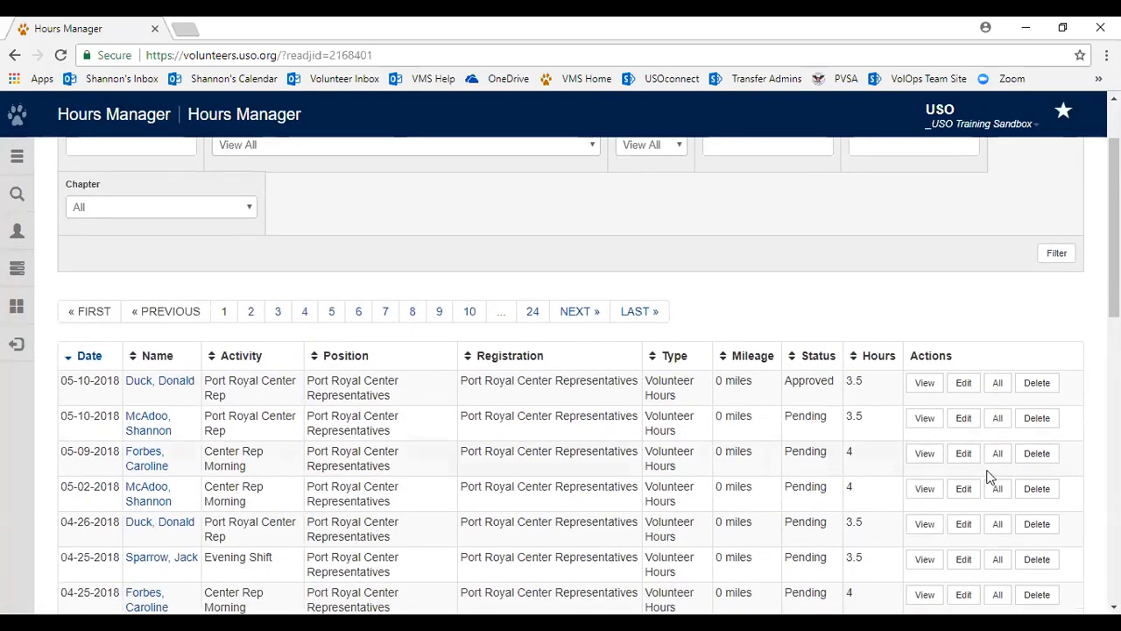
{"action": "left_click", "coordinate": [969, 422]}
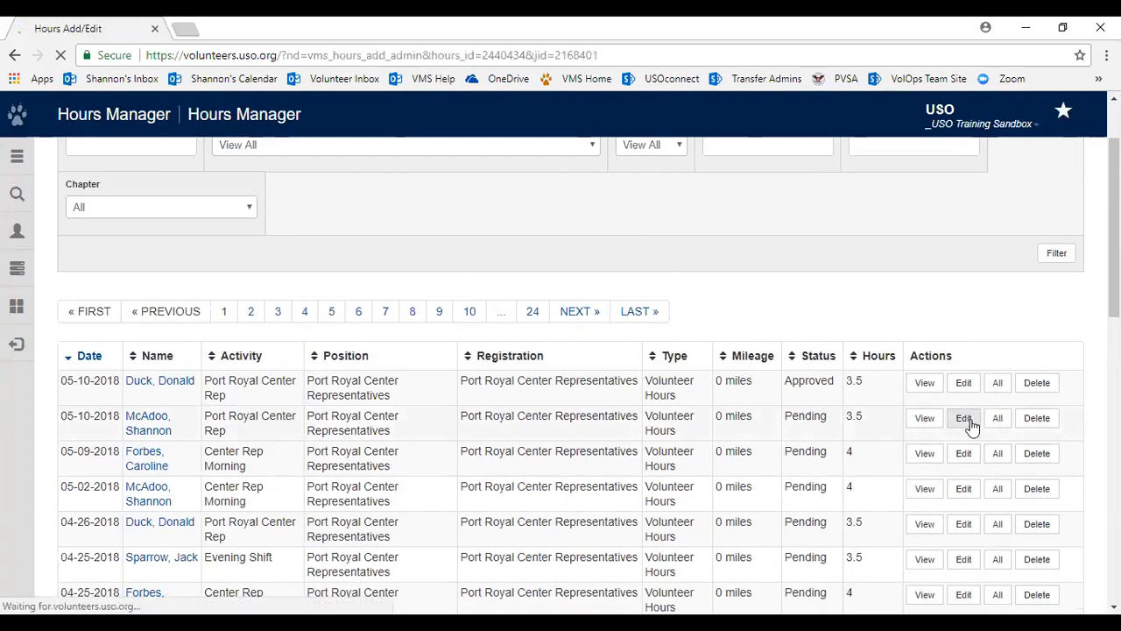
{"action": "scroll", "coordinate": [755, 527], "scroll_direction": "down", "scroll_amount": 3}
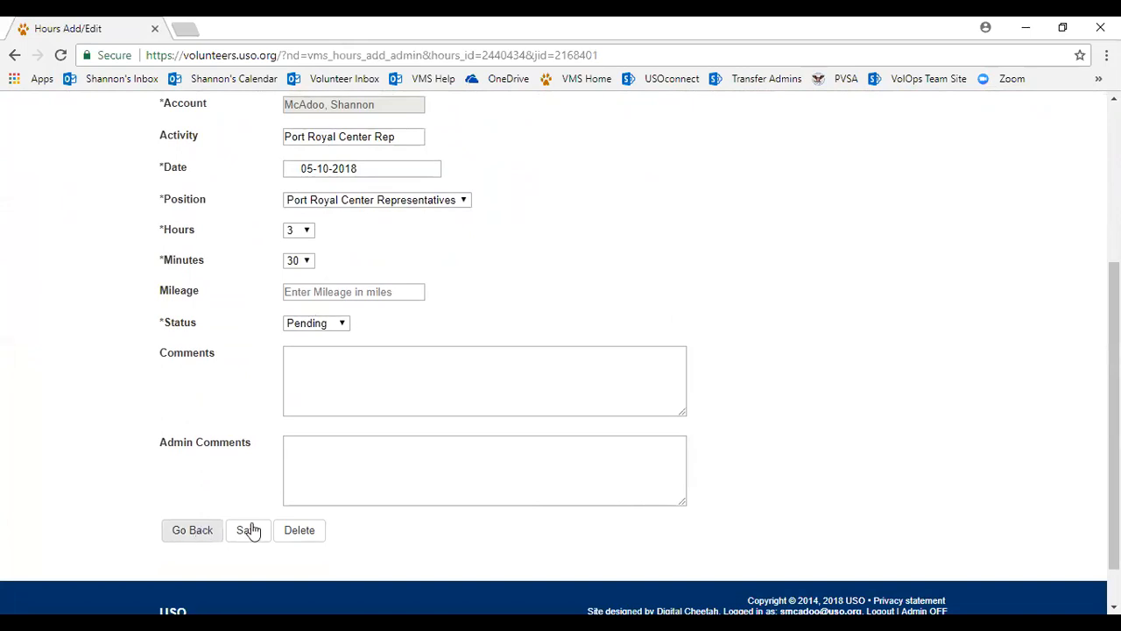
{"action": "left_click", "coordinate": [202, 530]}
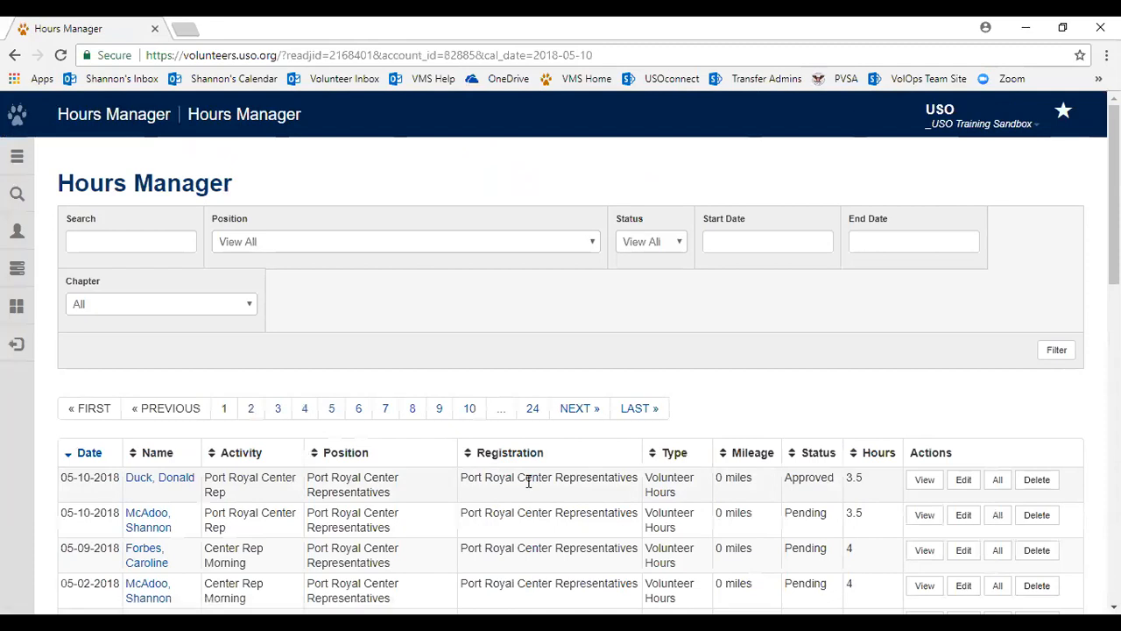
Look over the remaining hours entries and the Add, Approve All, Summary Report and Export to Excel options
{"action": "scroll", "coordinate": [528, 481], "scroll_direction": "down", "scroll_amount": 3}
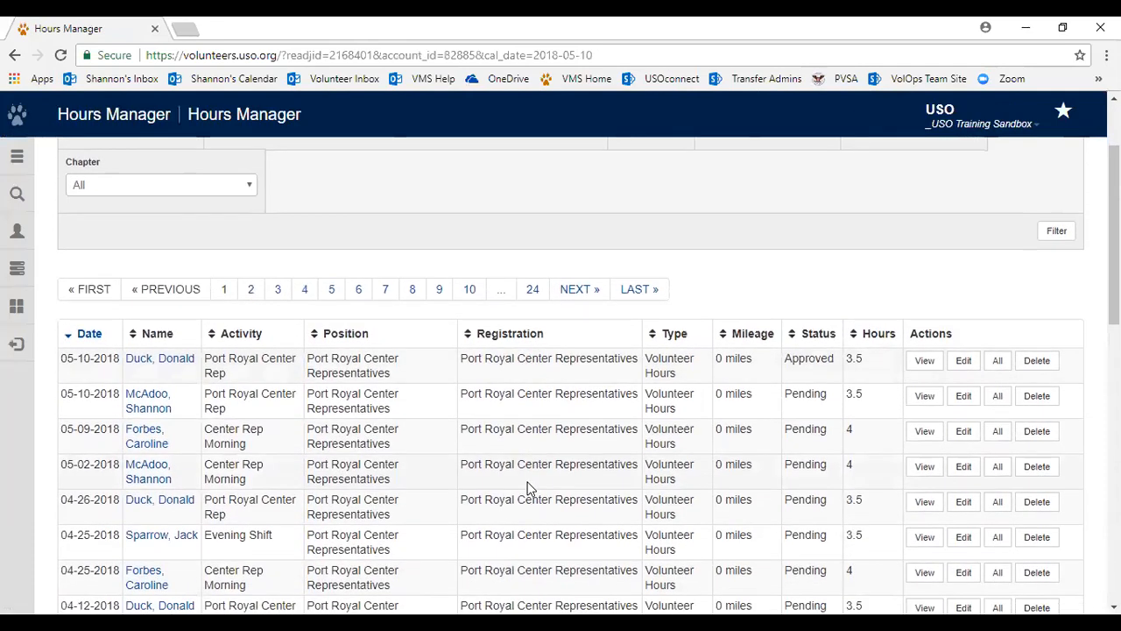
{"action": "scroll", "coordinate": [528, 488], "scroll_direction": "down", "scroll_amount": 5}
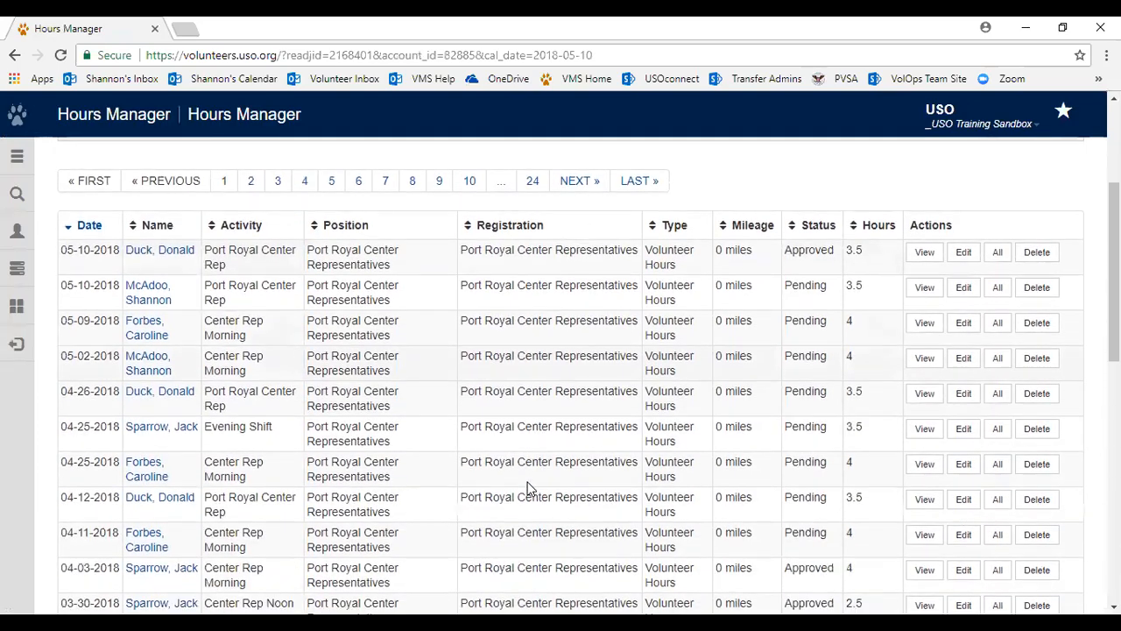
{"action": "scroll", "coordinate": [528, 488], "scroll_direction": "down", "scroll_amount": 9}
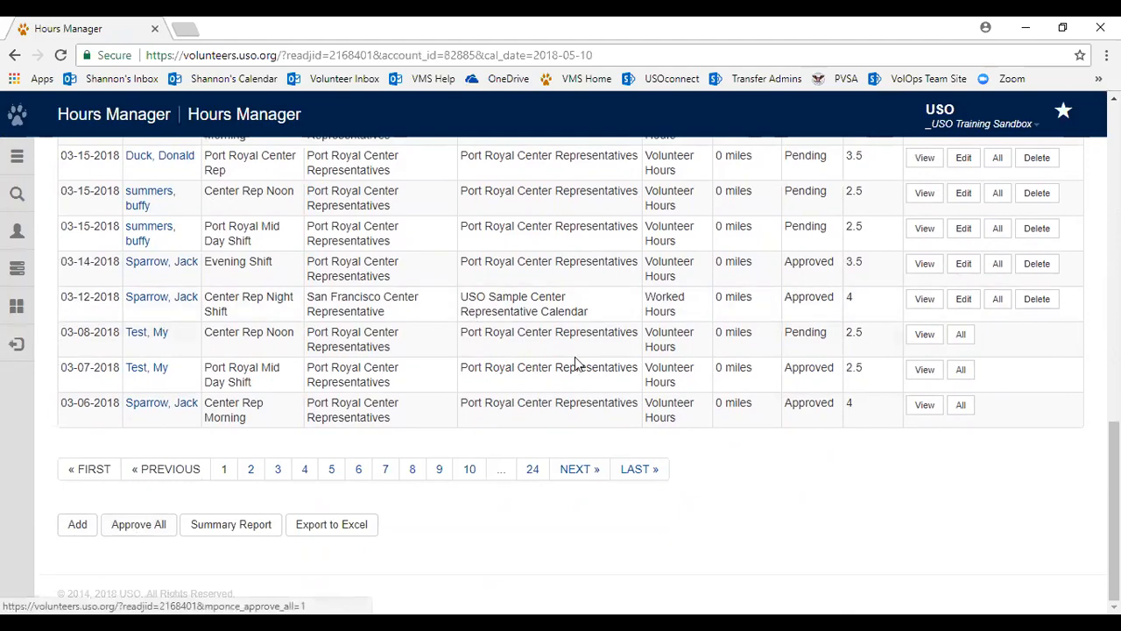
{"action": "scroll", "coordinate": [711, 362], "scroll_direction": "up", "scroll_amount": 2}
{"action": "scroll", "coordinate": [711, 363], "scroll_direction": "up", "scroll_amount": 6}
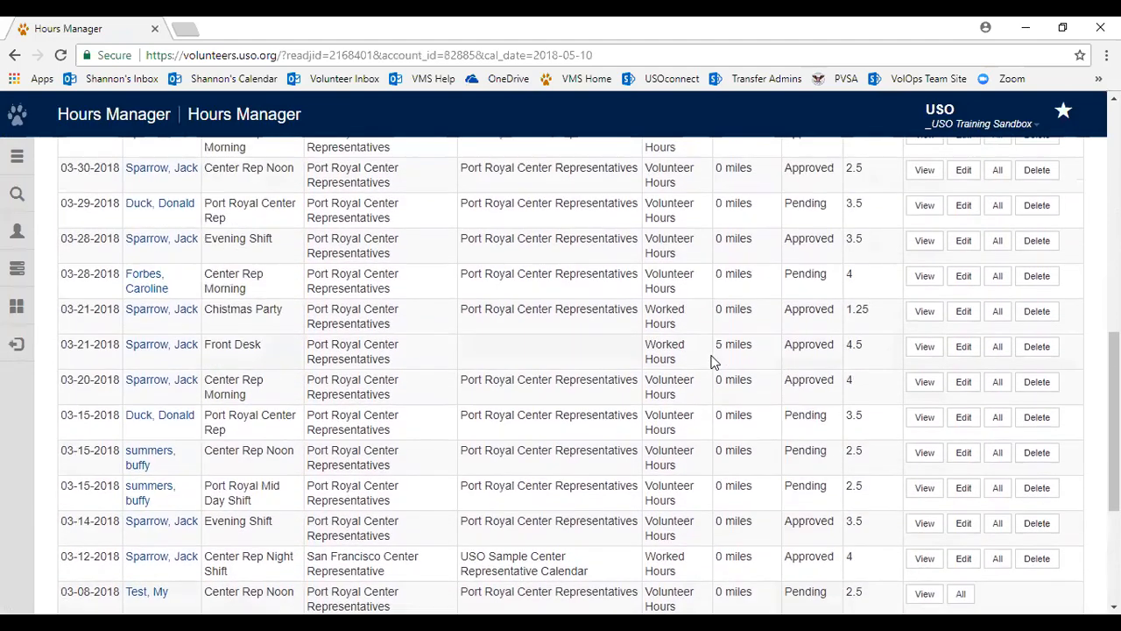
{"action": "scroll", "coordinate": [711, 363], "scroll_direction": "up", "scroll_amount": 1}
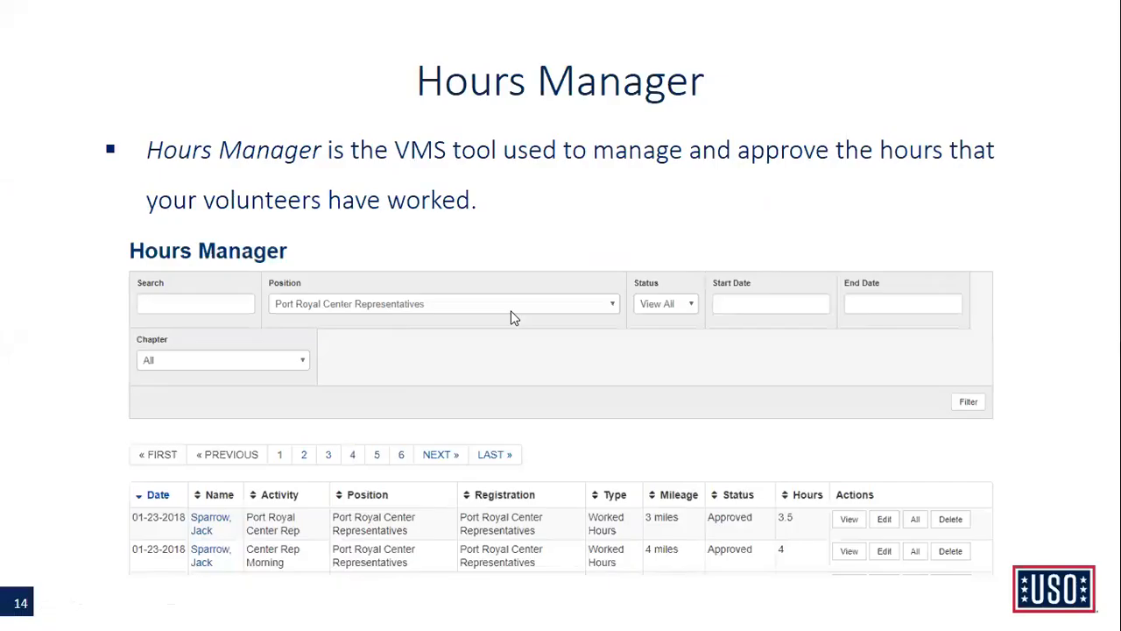
{"action": "left_click", "coordinate": [511, 310]}
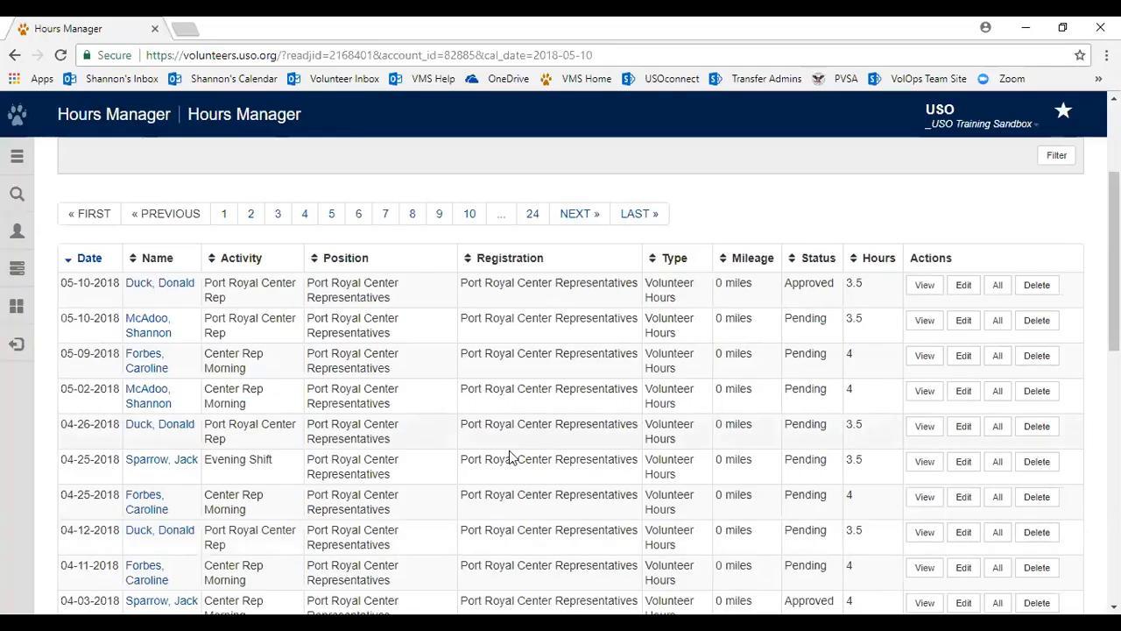
Leave the Hours Manager and open the Email tool from Member Management
{"action": "left_click", "coordinate": [10, 359]}
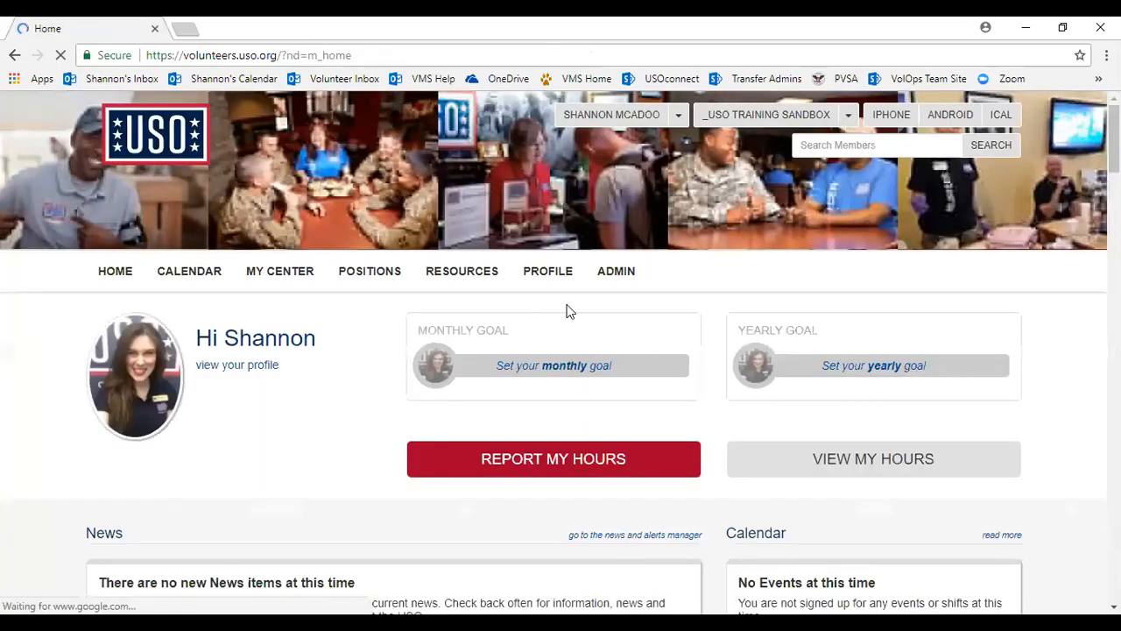
{"action": "mouse_move", "coordinate": [625, 268]}
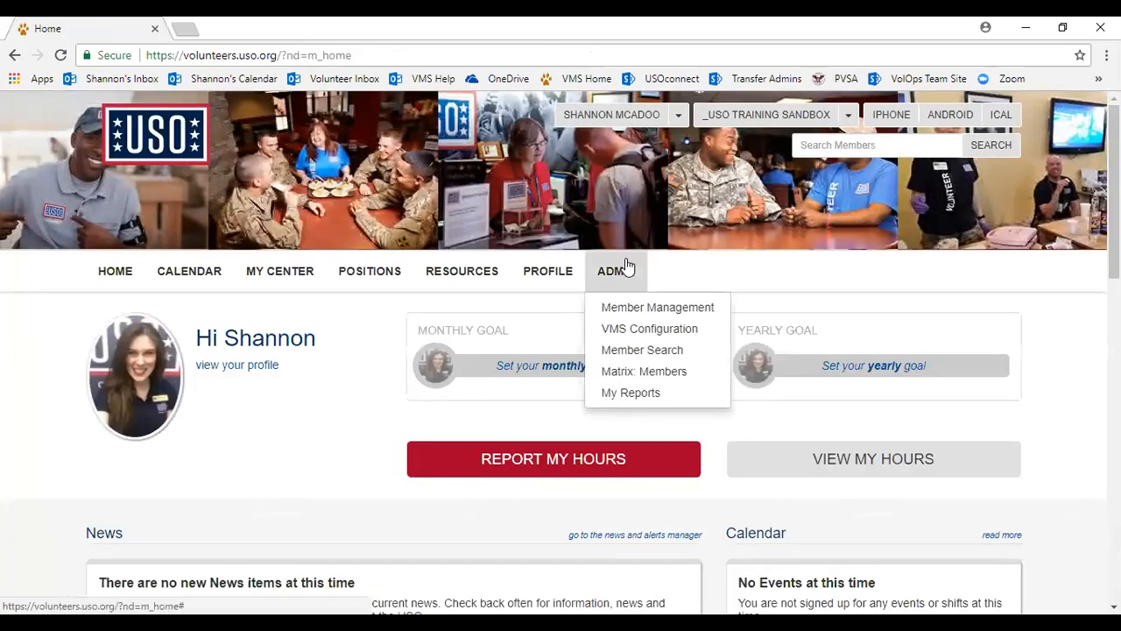
{"action": "left_click", "coordinate": [619, 313]}
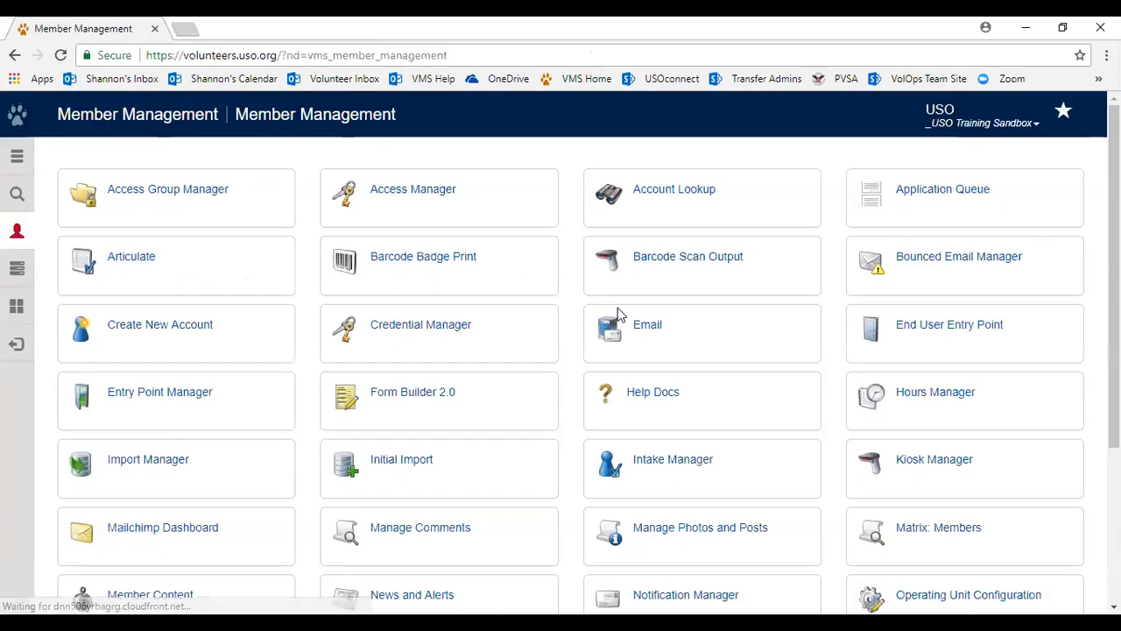
{"action": "left_click", "coordinate": [648, 325]}
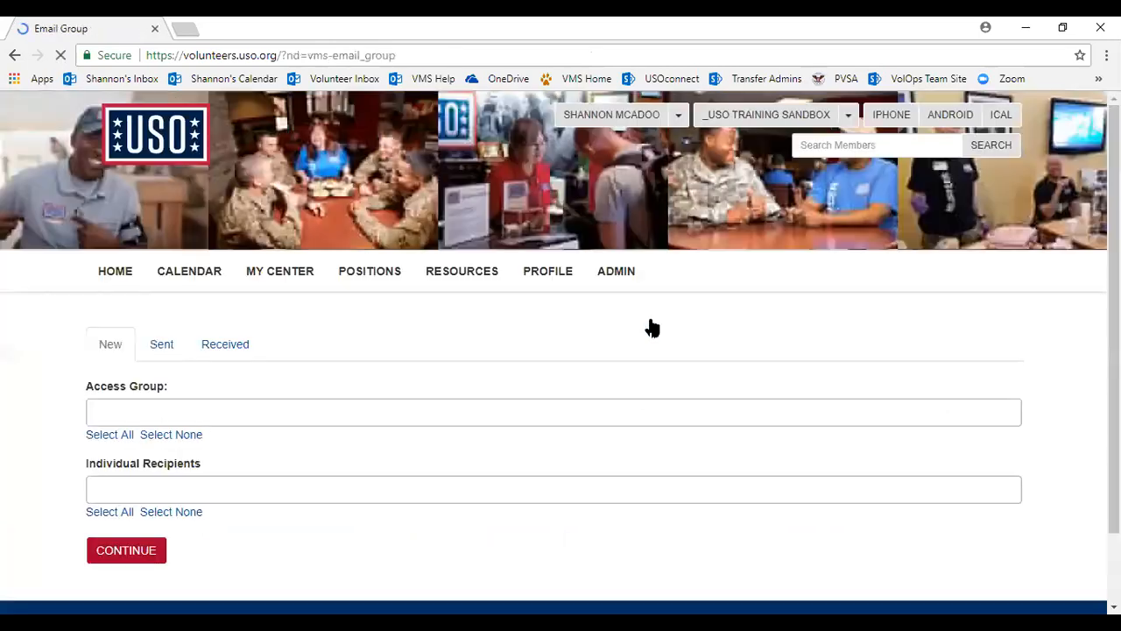
Browse the access groups available as email recipients without selecting one
{"action": "scroll", "coordinate": [429, 388], "scroll_direction": "down", "scroll_amount": 2}
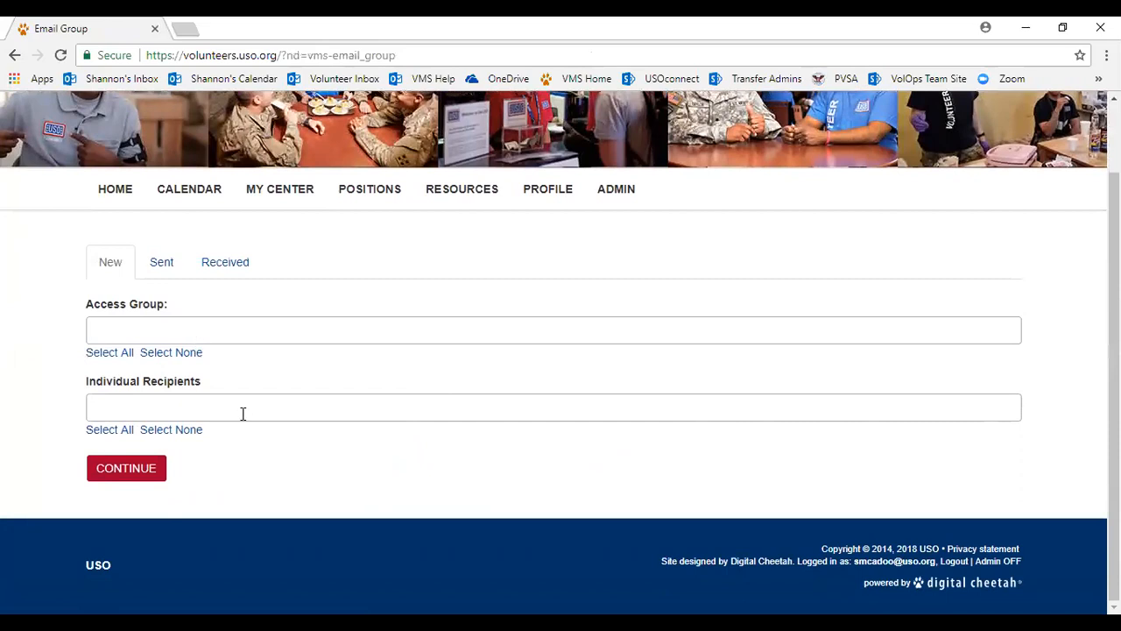
{"action": "left_click", "coordinate": [253, 340]}
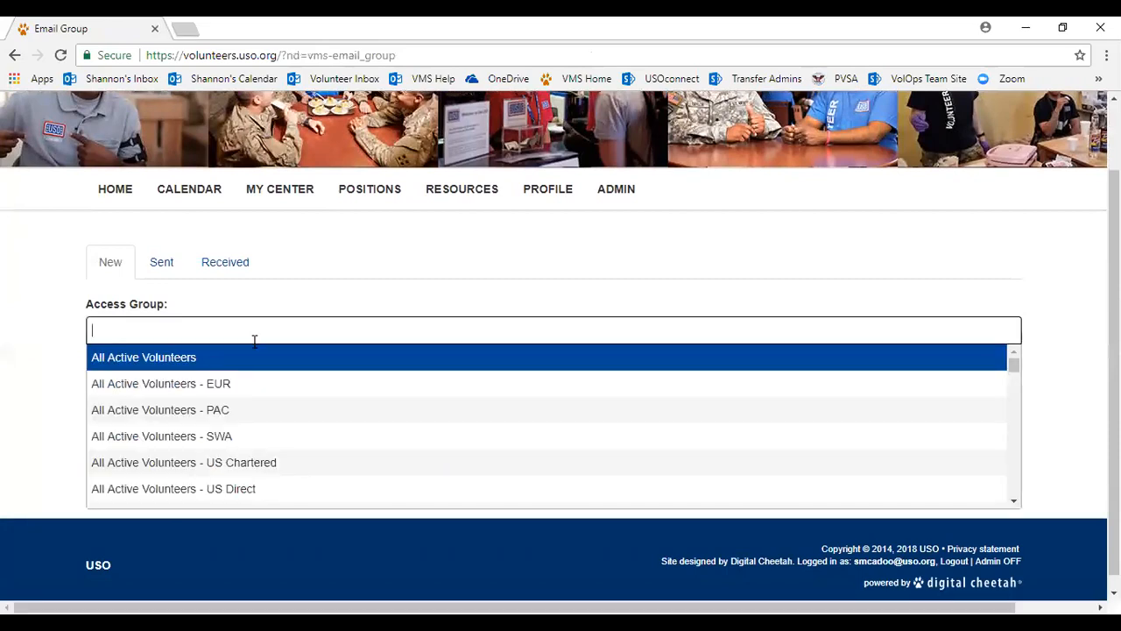
{"action": "scroll", "coordinate": [258, 450], "scroll_direction": "down", "scroll_amount": 1}
{"action": "scroll", "coordinate": [257, 451], "scroll_direction": "down", "scroll_amount": 5}
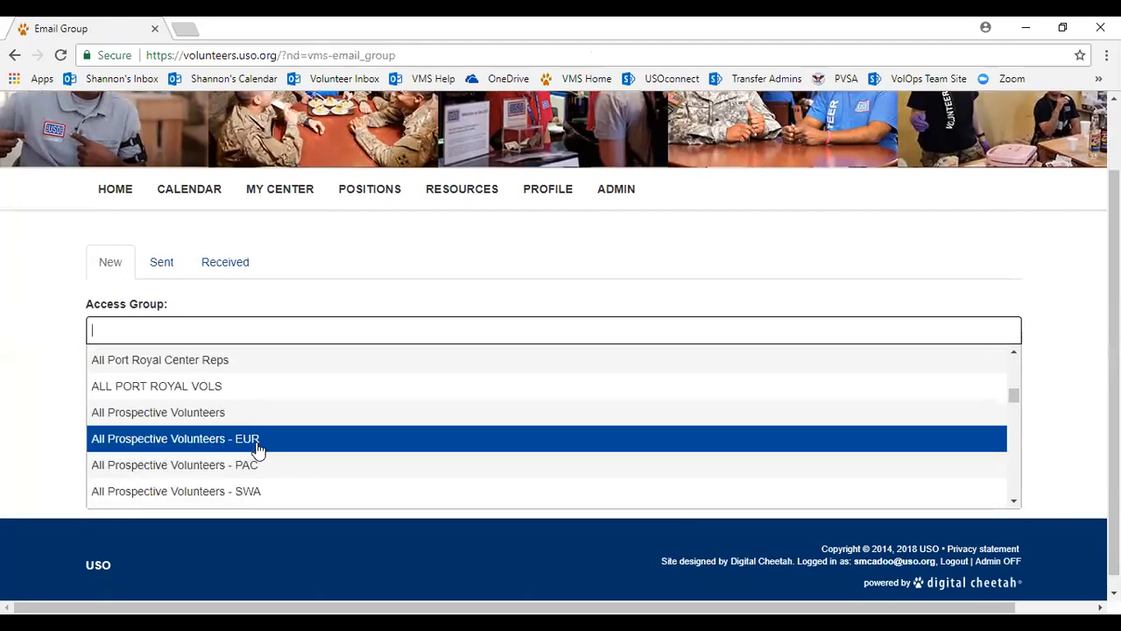
{"action": "left_click", "coordinate": [422, 237]}
Find two volunteers by first name, add them as individual recipients, and continue to the recipient selection
{"action": "key", "text": "Tab"}
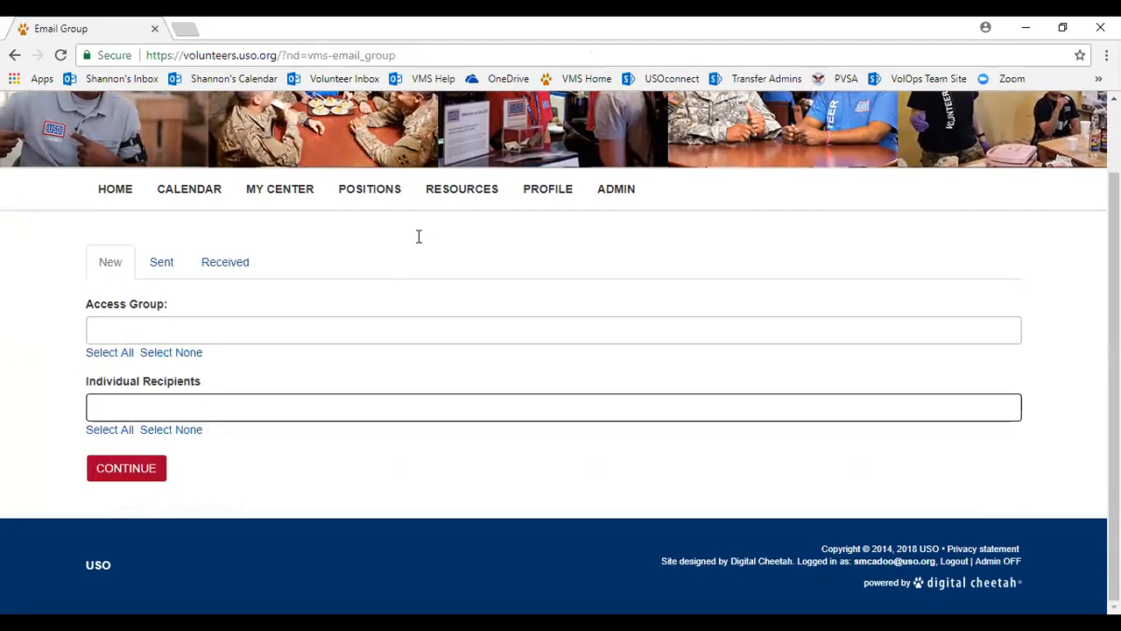
{"action": "type", "text": "jack"}
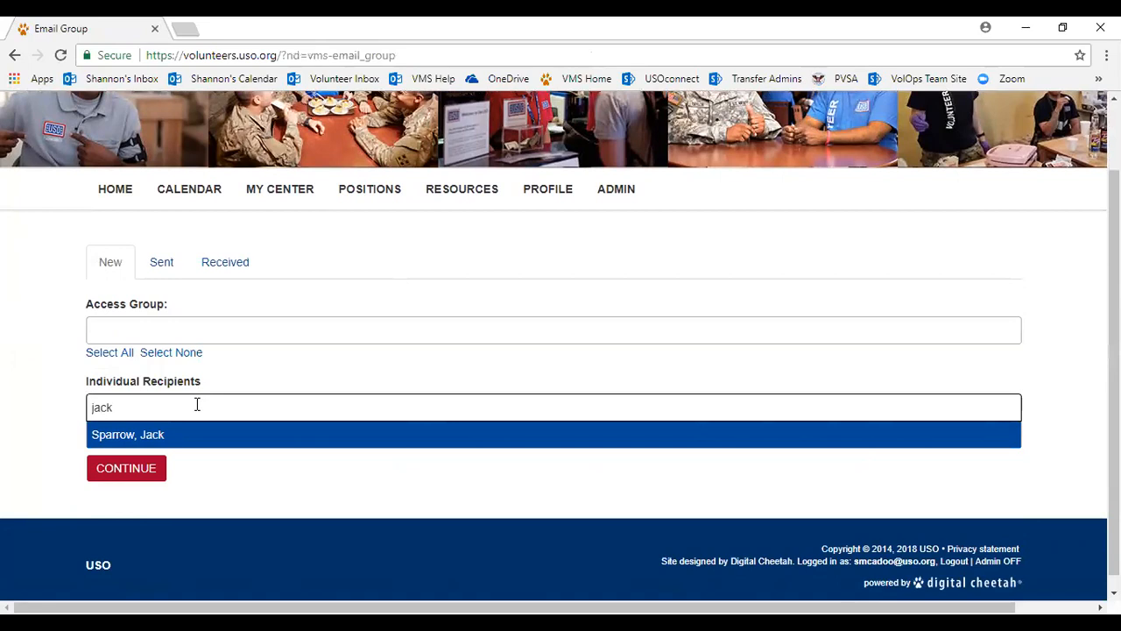
{"action": "left_click", "coordinate": [164, 434]}
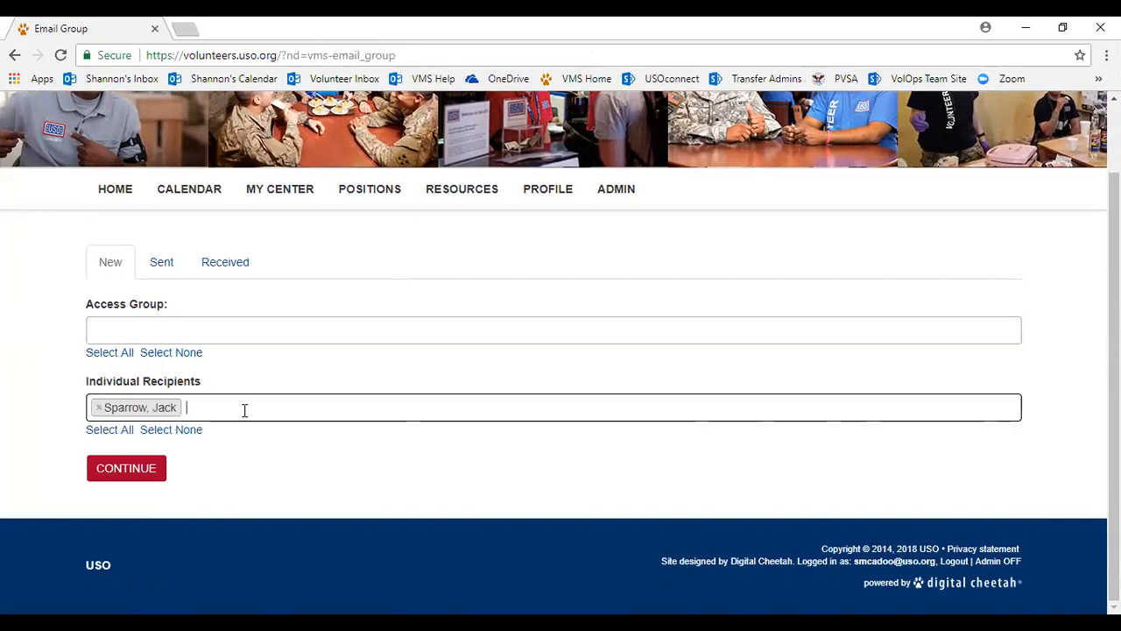
{"action": "type", "text": "car"}
{"action": "left_click", "coordinate": [192, 438]}
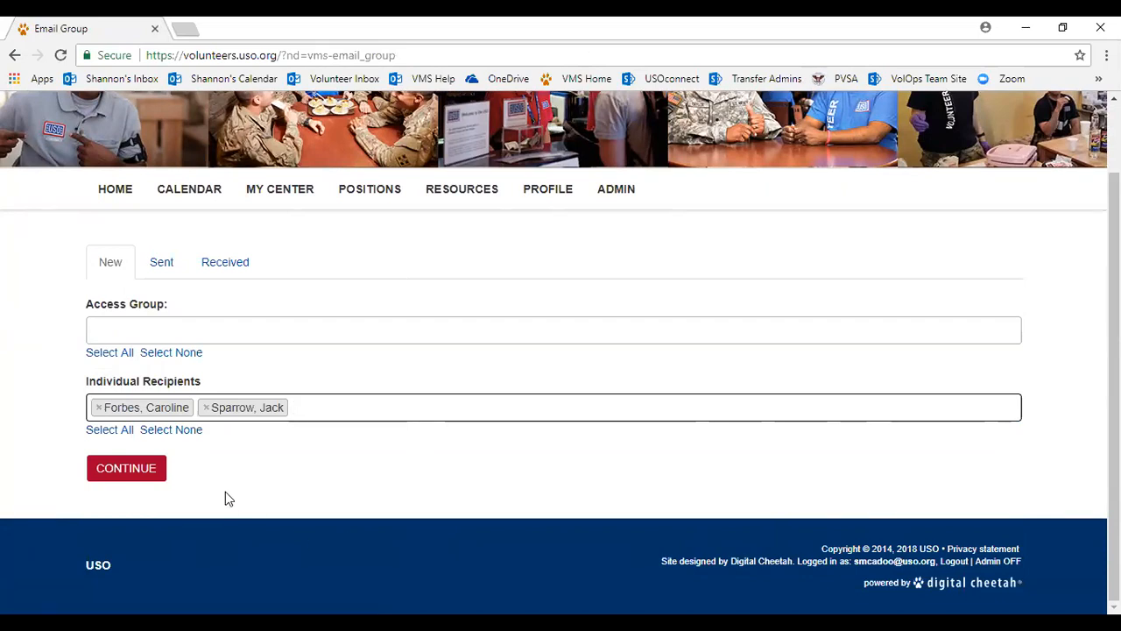
{"action": "left_click", "coordinate": [151, 471]}
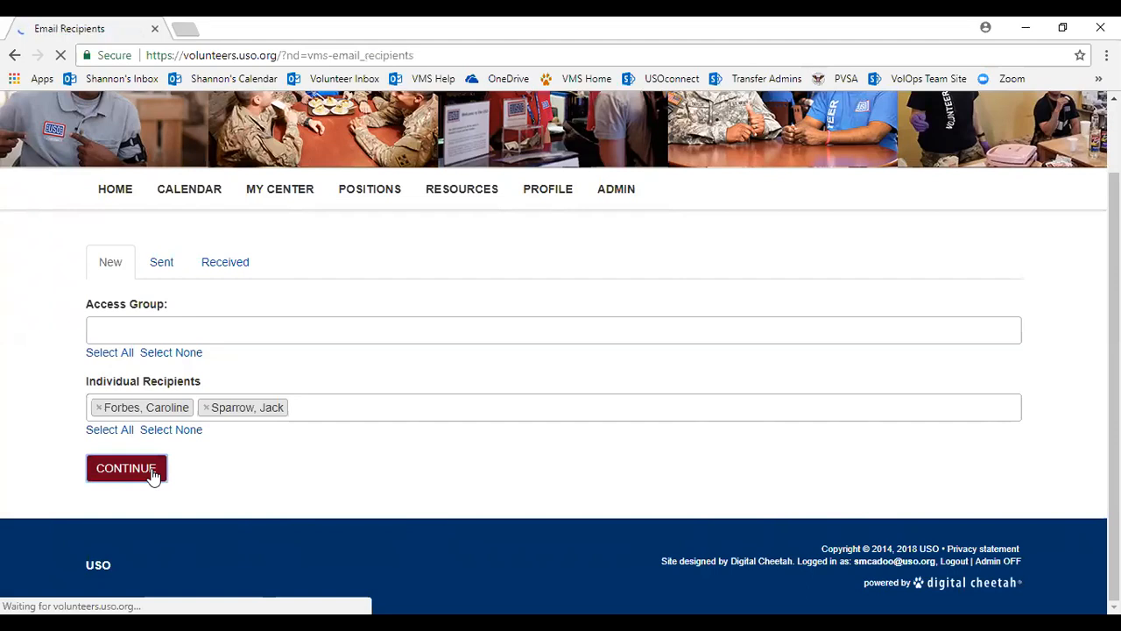
Exclude the first listed volunteer from the recipients and continue to the email message form
{"action": "scroll", "coordinate": [480, 455], "scroll_direction": "down", "scroll_amount": 1}
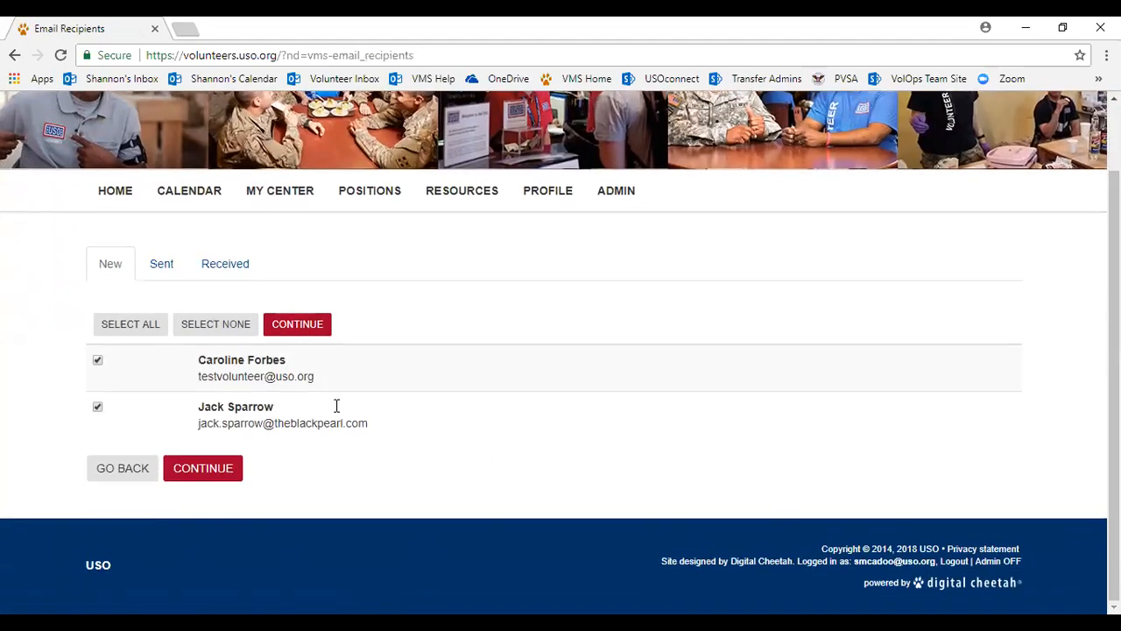
{"action": "left_click", "coordinate": [97, 360]}
{"action": "left_click", "coordinate": [204, 471]}
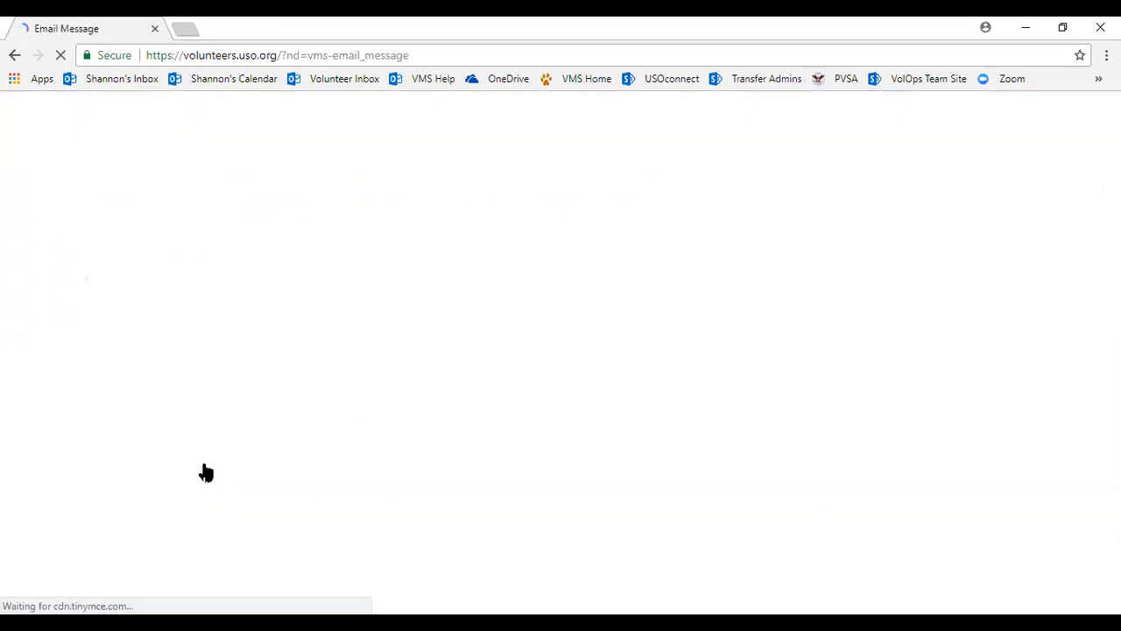
Show the email's recipient list and set Send Yourself a Copy of this Email to Yes
{"action": "scroll", "coordinate": [206, 473], "scroll_direction": "down", "scroll_amount": 2}
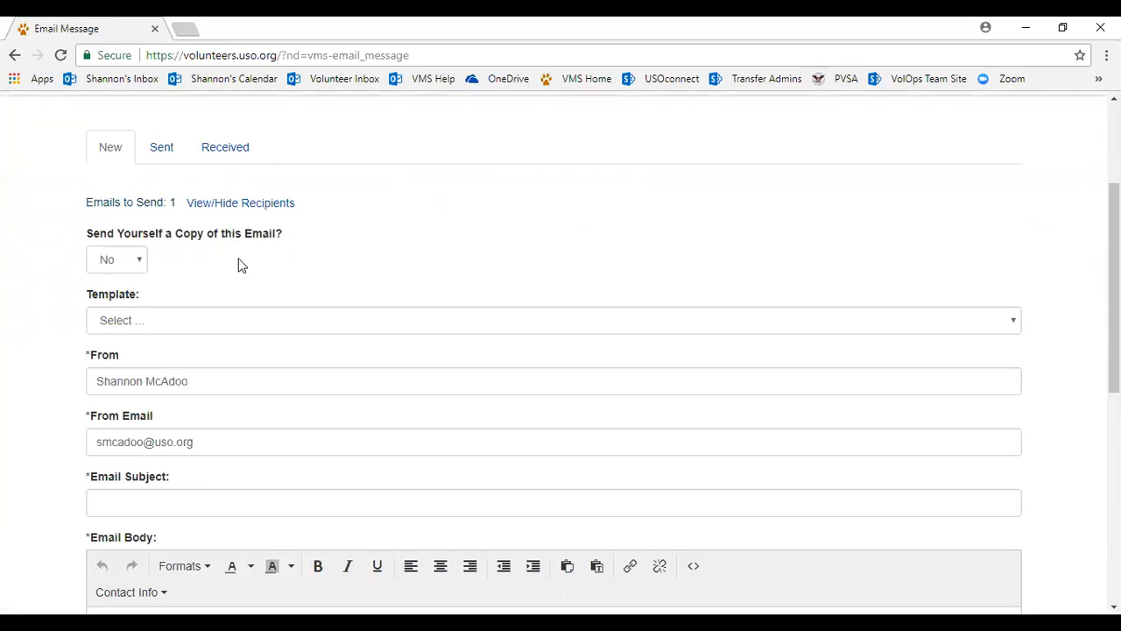
{"action": "left_click", "coordinate": [245, 207]}
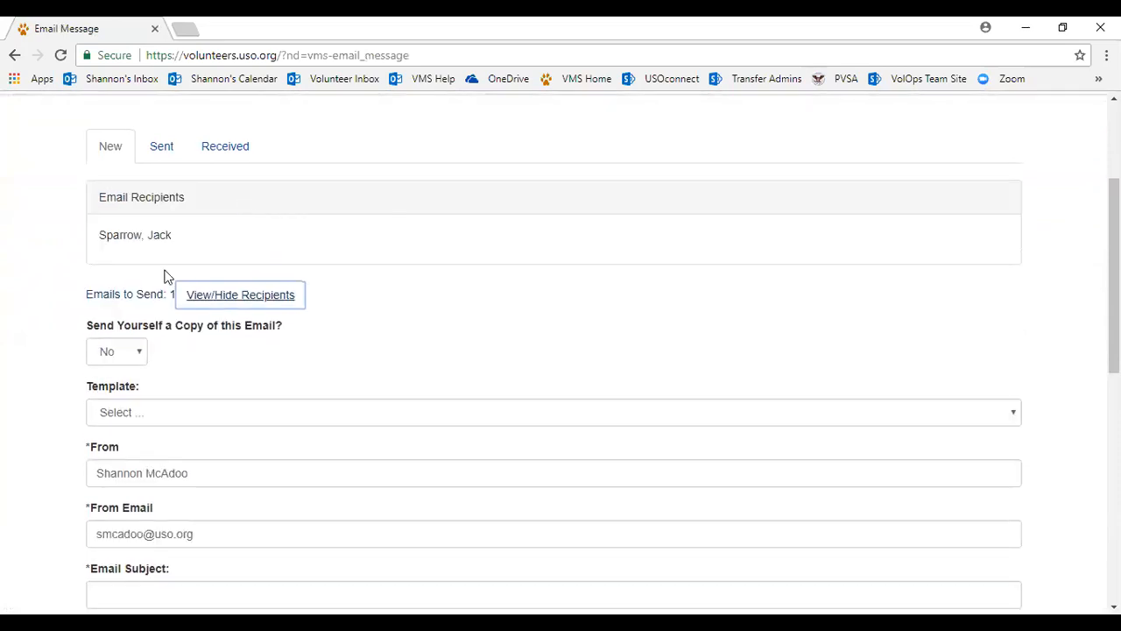
{"action": "scroll", "coordinate": [167, 275], "scroll_direction": "down", "scroll_amount": 2}
{"action": "scroll", "coordinate": [166, 277], "scroll_direction": "down", "scroll_amount": 1}
{"action": "left_click", "coordinate": [133, 144]}
{"action": "left_click", "coordinate": [128, 182]}
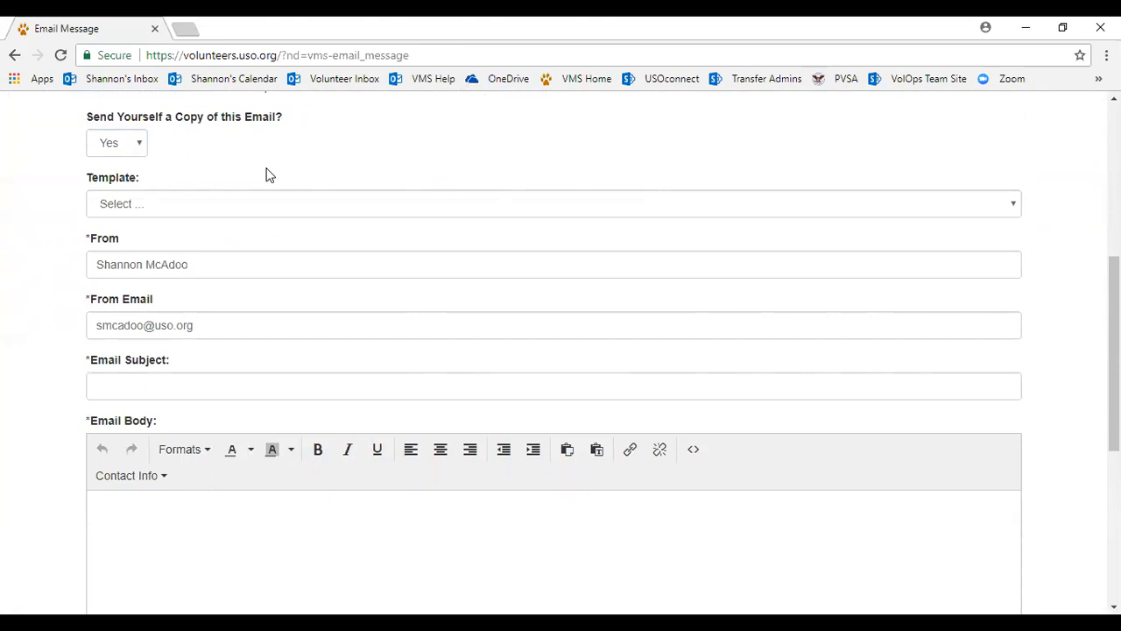
Load the public template July 4th into the email message
{"action": "scroll", "coordinate": [269, 175], "scroll_direction": "down", "scroll_amount": 1}
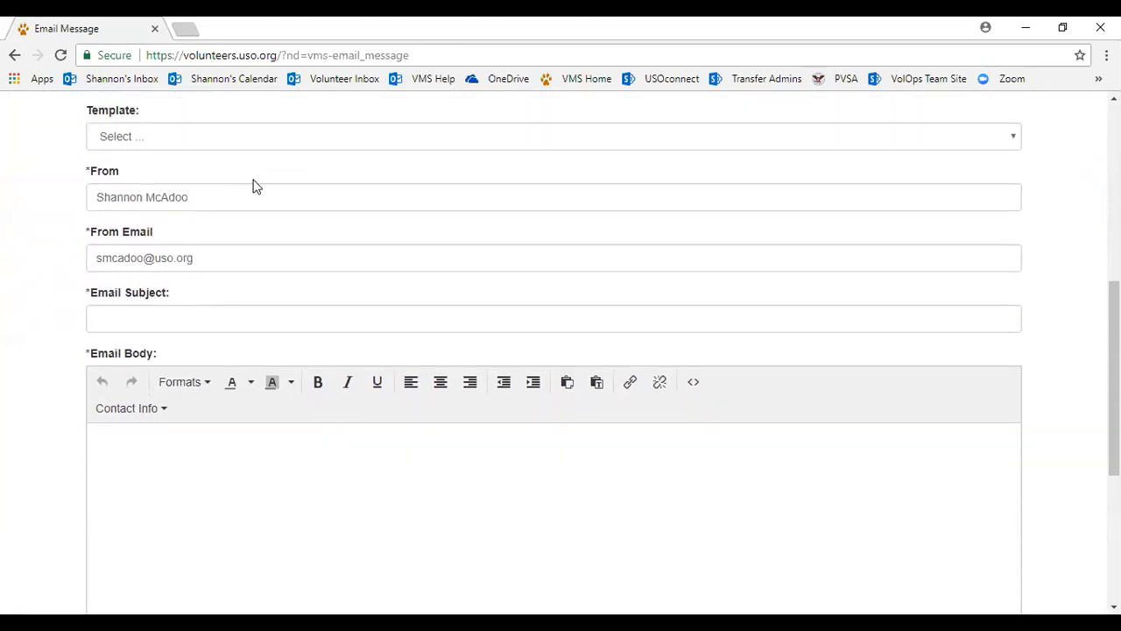
{"action": "left_click", "coordinate": [233, 138]}
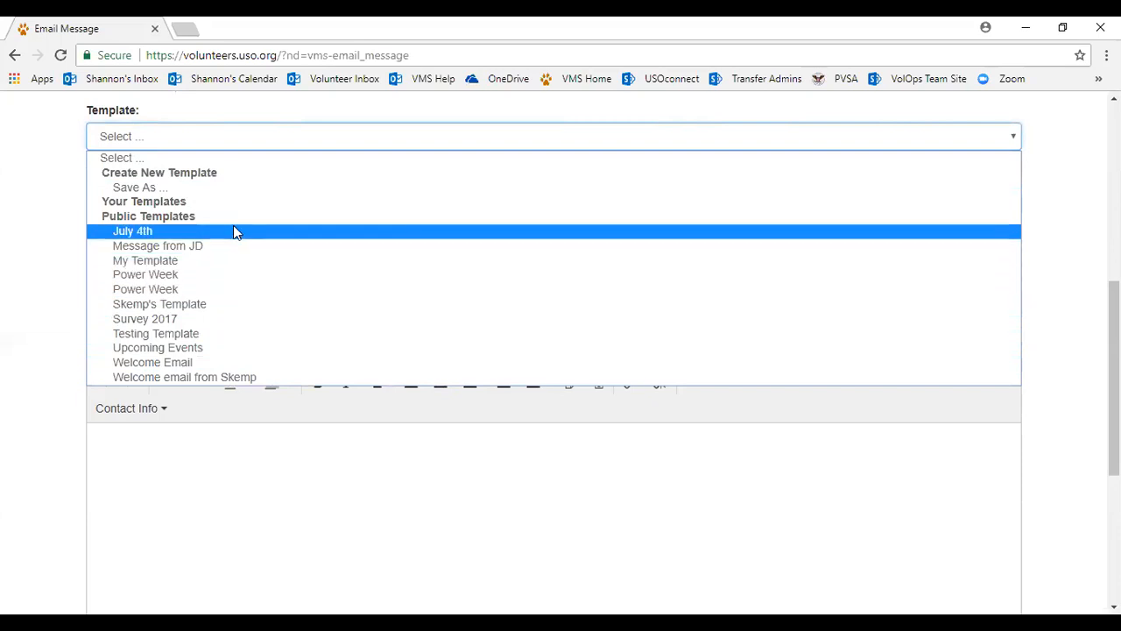
{"action": "left_click", "coordinate": [173, 465]}
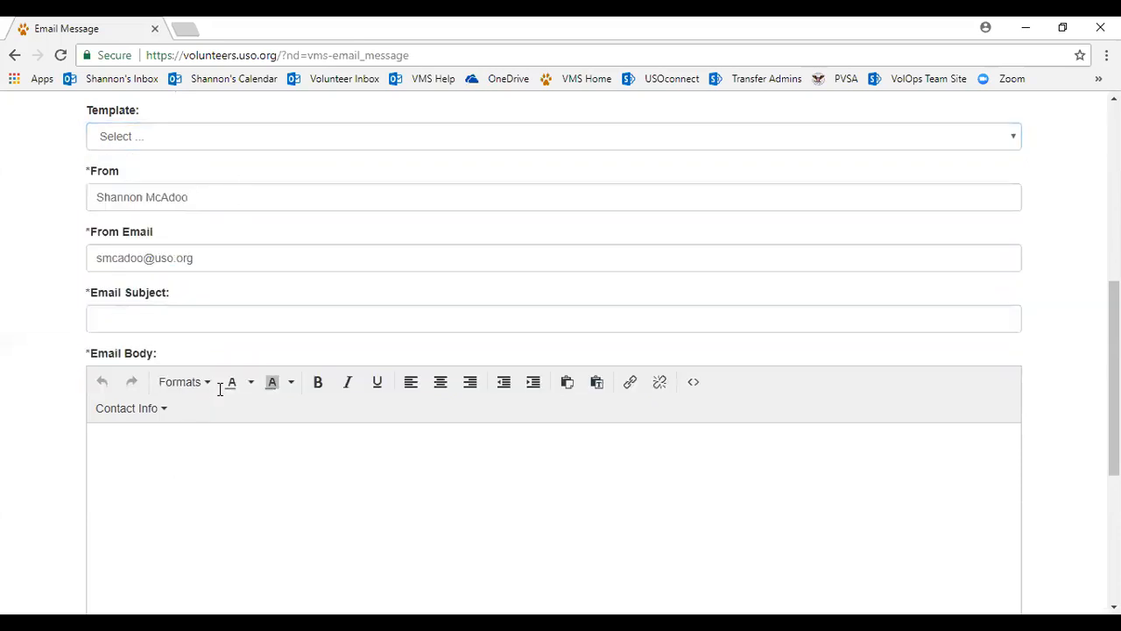
{"action": "left_click", "coordinate": [217, 143]}
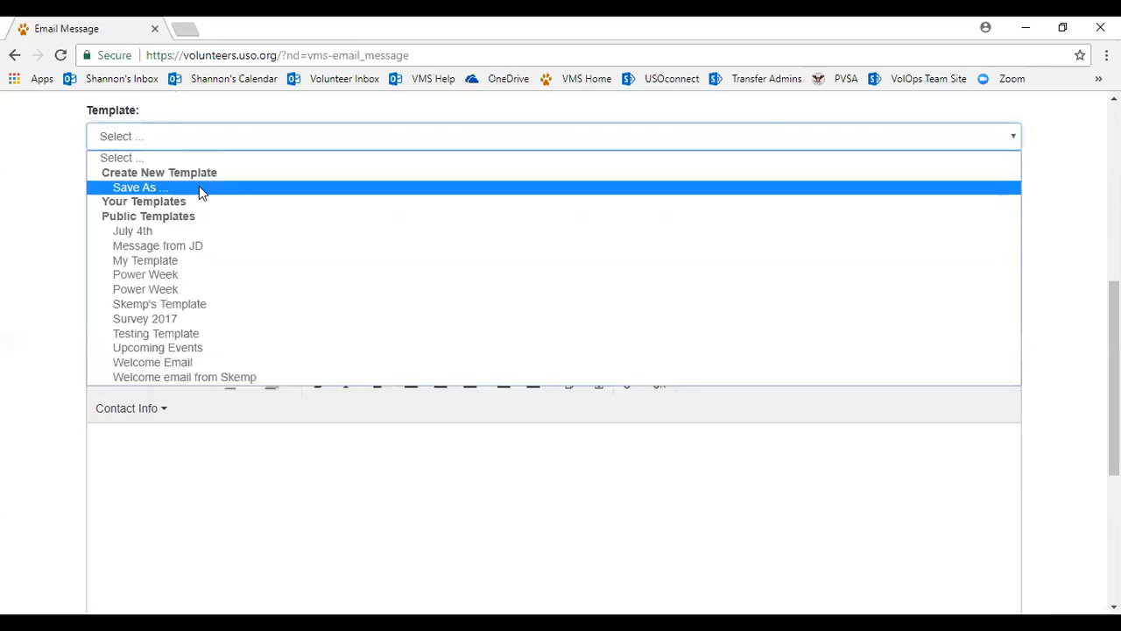
{"action": "left_click", "coordinate": [173, 232]}
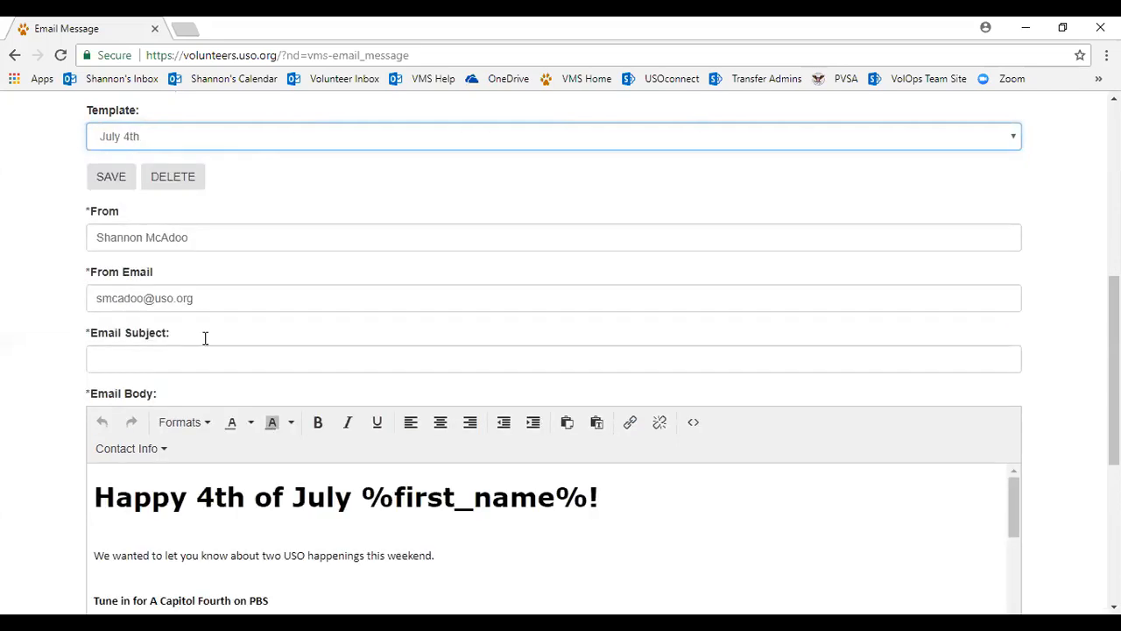
Enter Happy 4th! as the email subject
{"action": "scroll", "coordinate": [205, 358], "scroll_direction": "down", "scroll_amount": 1}
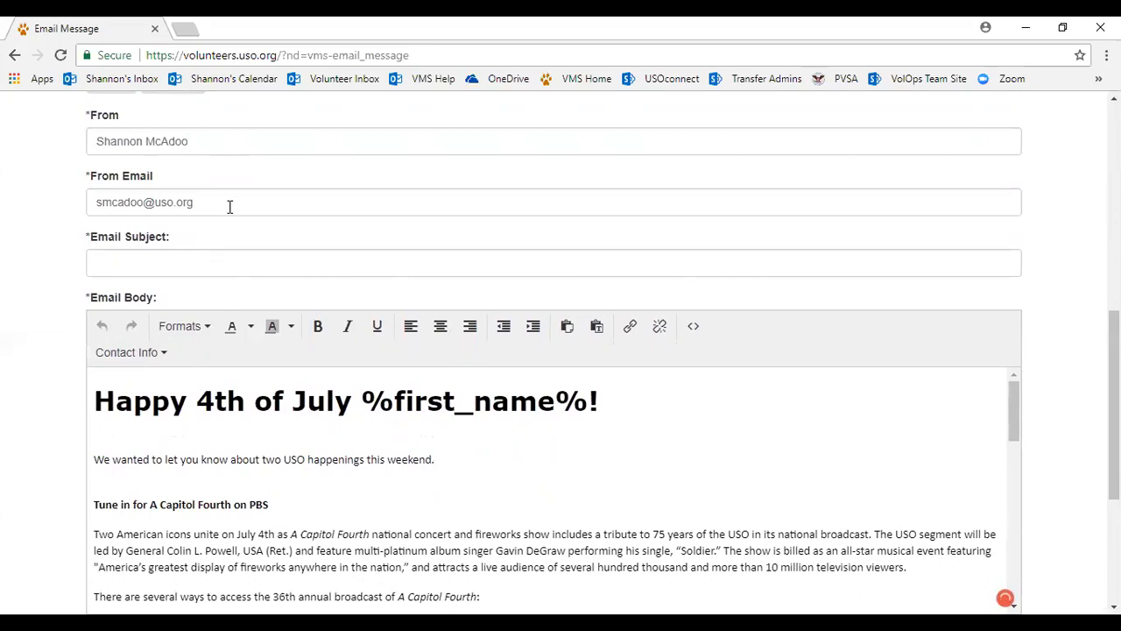
{"action": "scroll", "coordinate": [223, 210], "scroll_direction": "down", "scroll_amount": 1}
{"action": "left_click", "coordinate": [152, 238]}
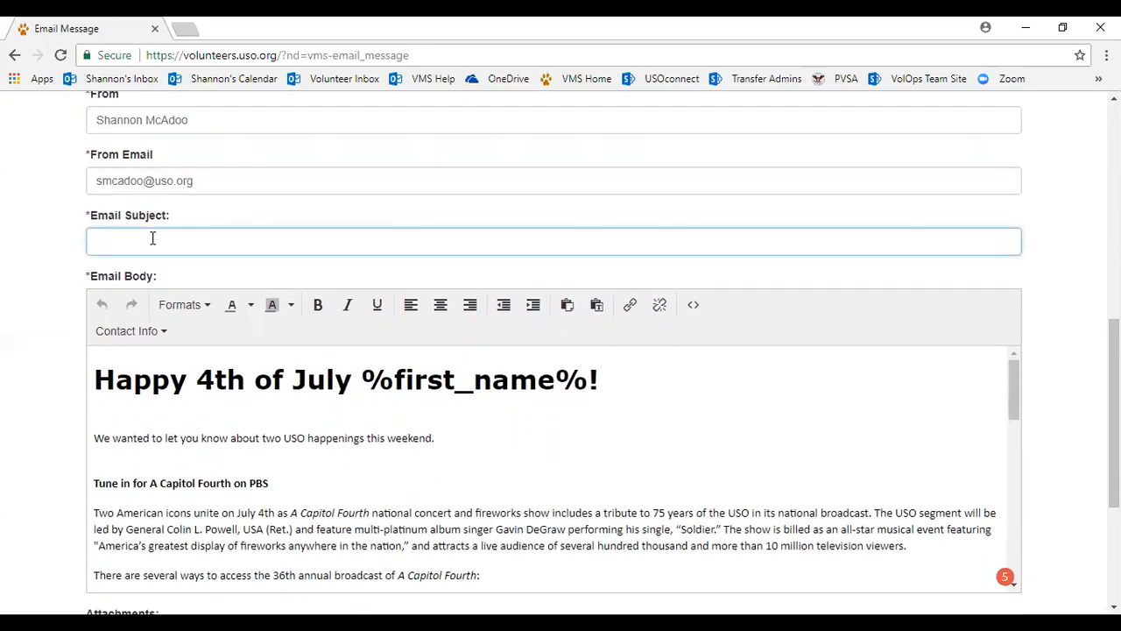
{"action": "type", "text": "Happy "}
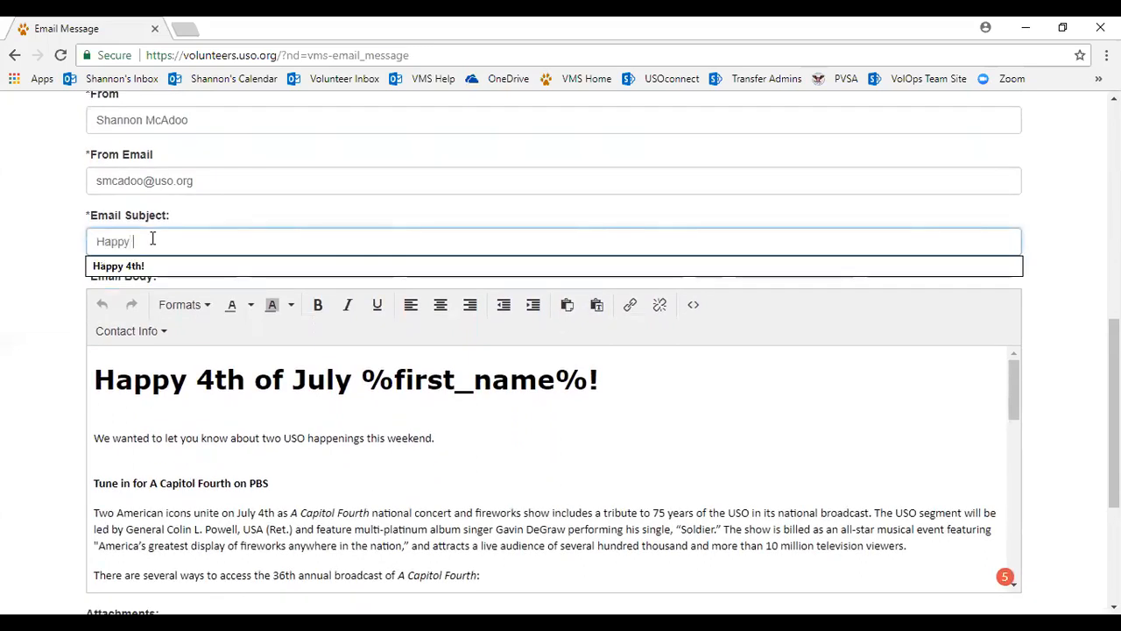
{"action": "type", "text": "4th!"}
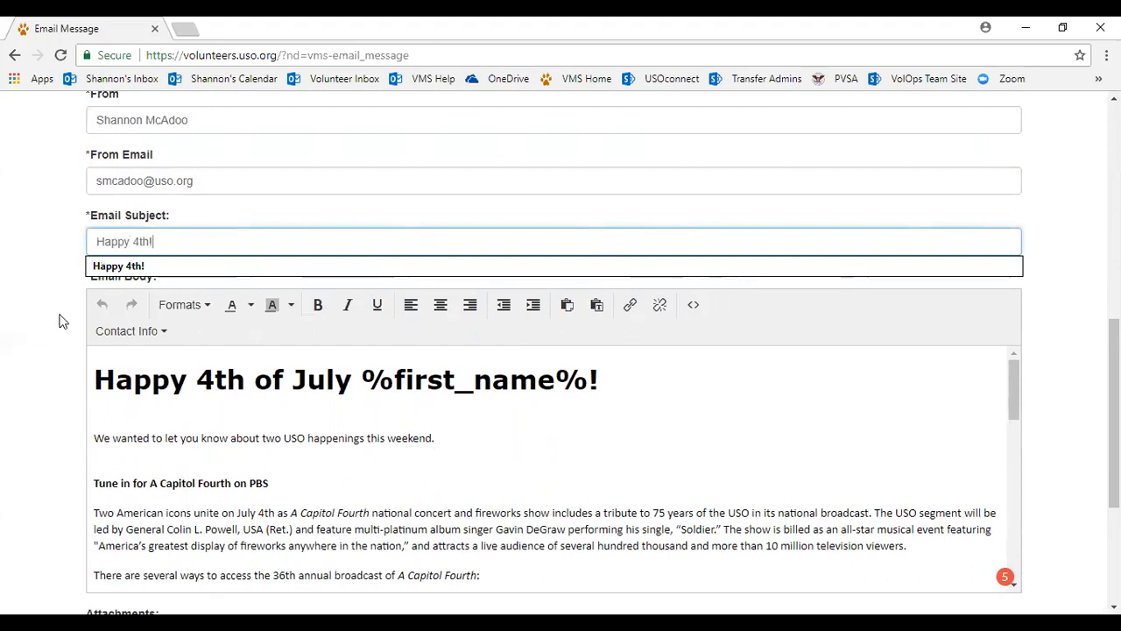
{"action": "left_click", "coordinate": [60, 313]}
Look over the email body and the Contact Info fields offered for it without inserting one
{"action": "scroll", "coordinate": [194, 421], "scroll_direction": "down", "scroll_amount": 2}
{"action": "scroll", "coordinate": [194, 420], "scroll_direction": "up", "scroll_amount": 2}
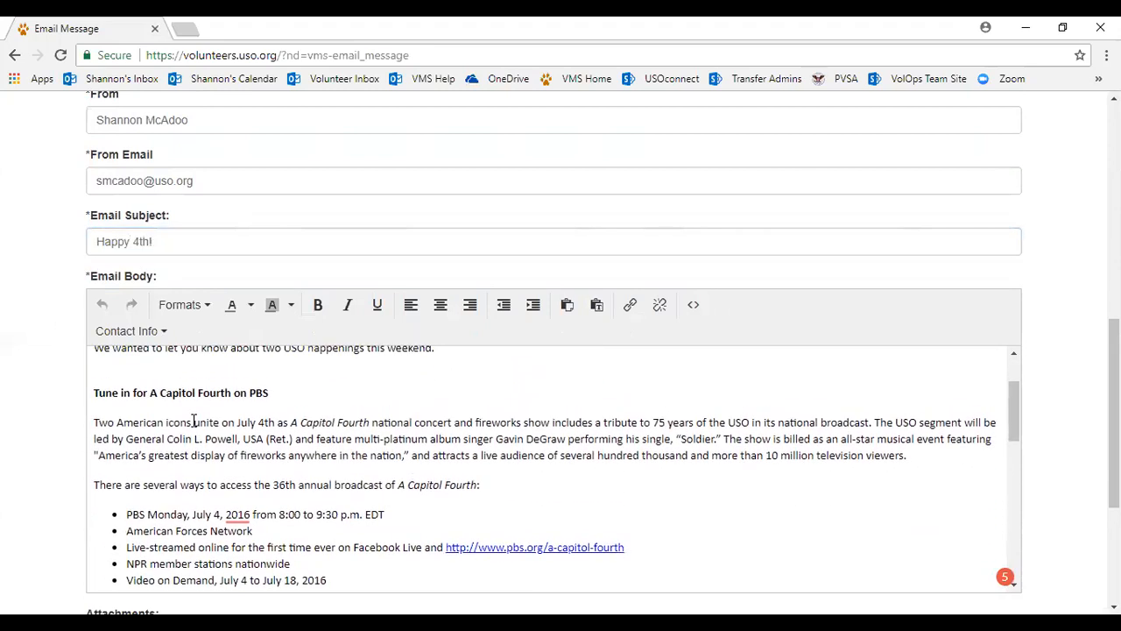
{"action": "left_click", "coordinate": [168, 338]}
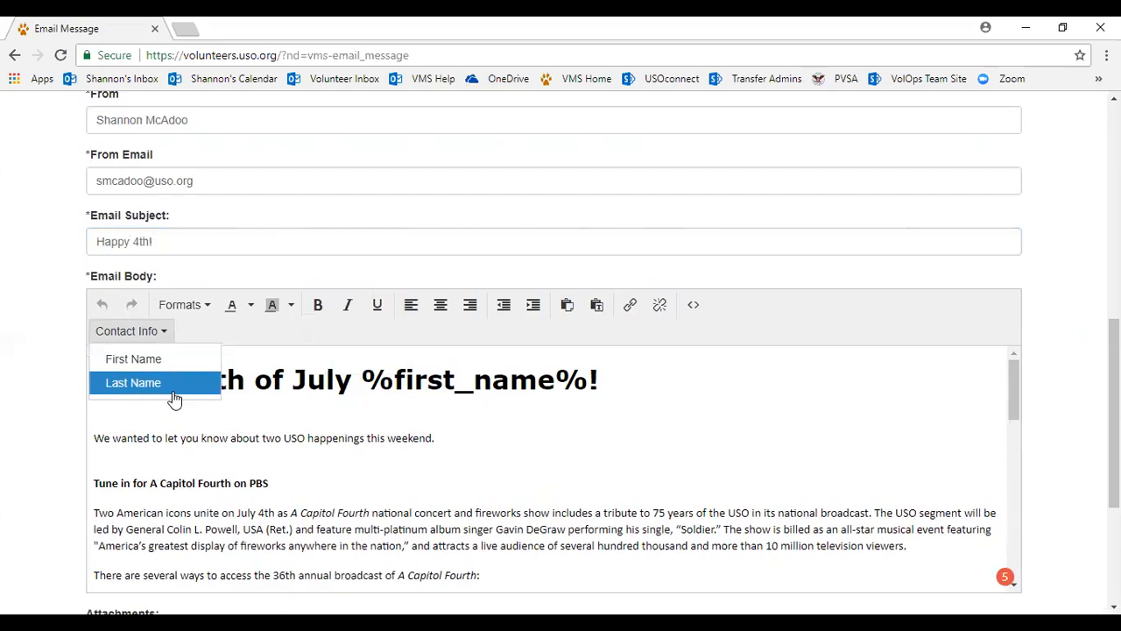
{"action": "left_click", "coordinate": [52, 375]}
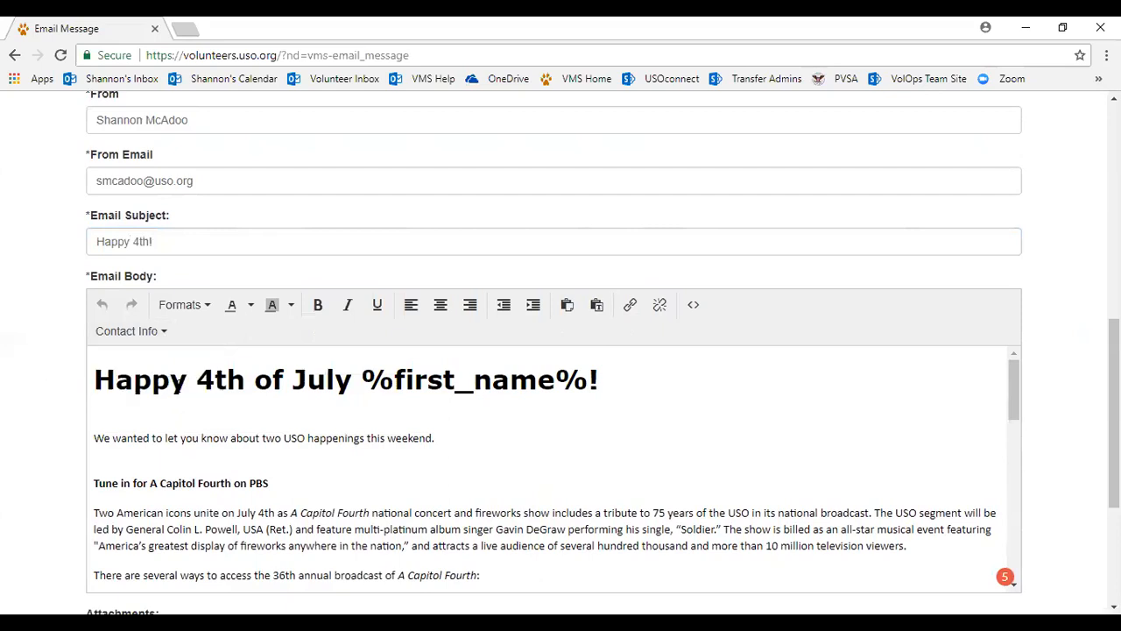
Check the rest of the email body, send the email to the volunteer and show its recipients
{"action": "scroll", "coordinate": [200, 482], "scroll_direction": "down", "scroll_amount": 5}
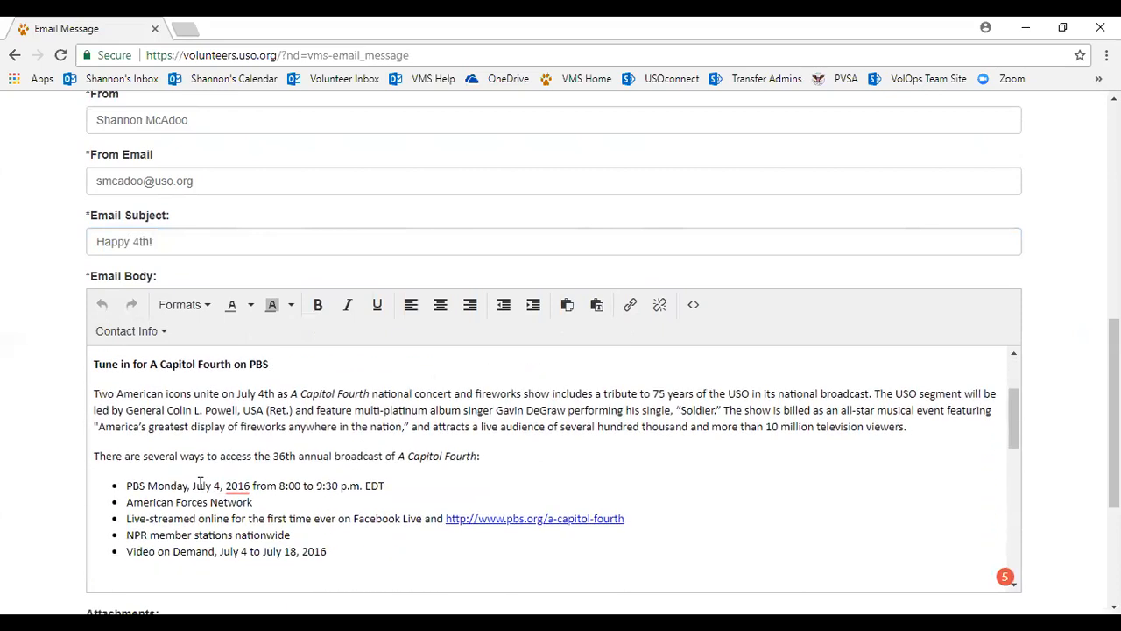
{"action": "scroll", "coordinate": [199, 482], "scroll_direction": "down", "scroll_amount": 3}
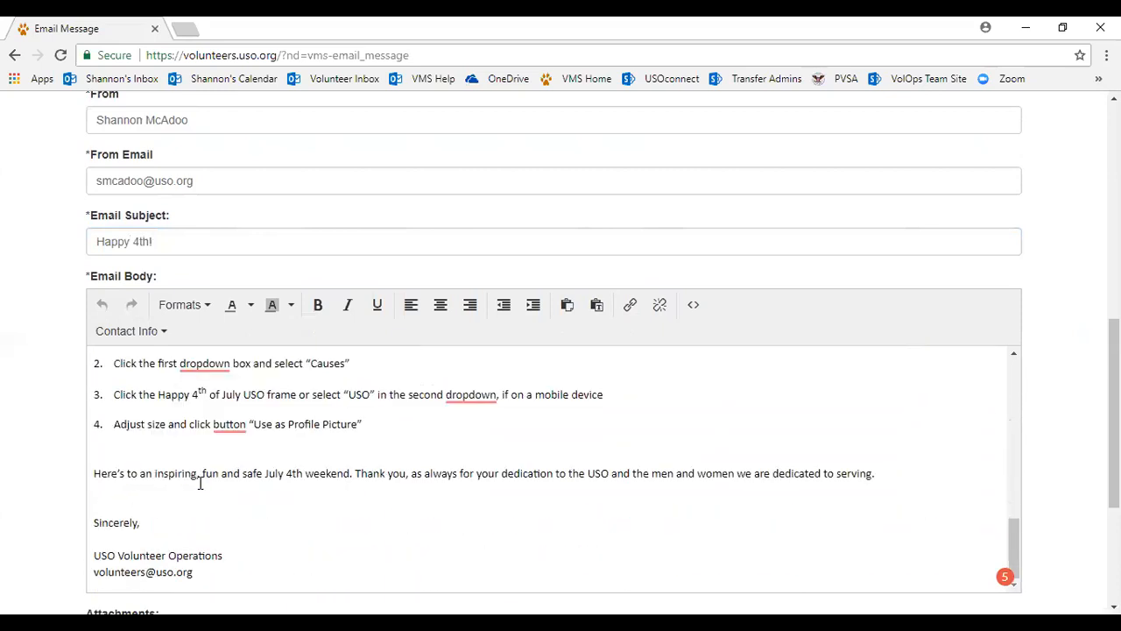
{"action": "scroll", "coordinate": [1053, 392], "scroll_direction": "down", "scroll_amount": 3}
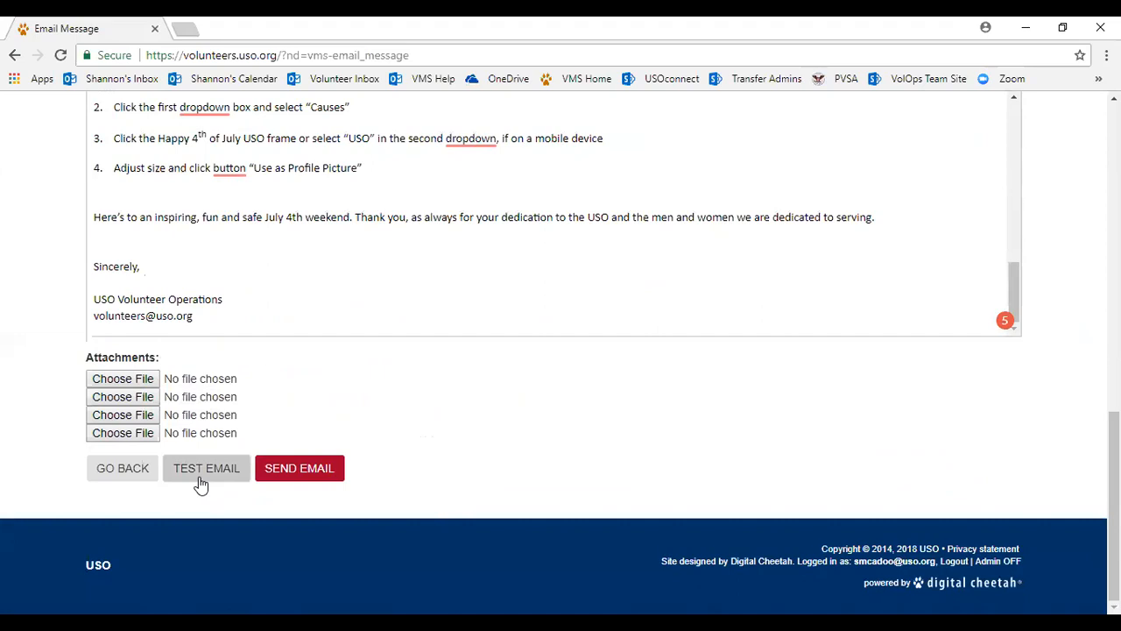
{"action": "left_click", "coordinate": [321, 468]}
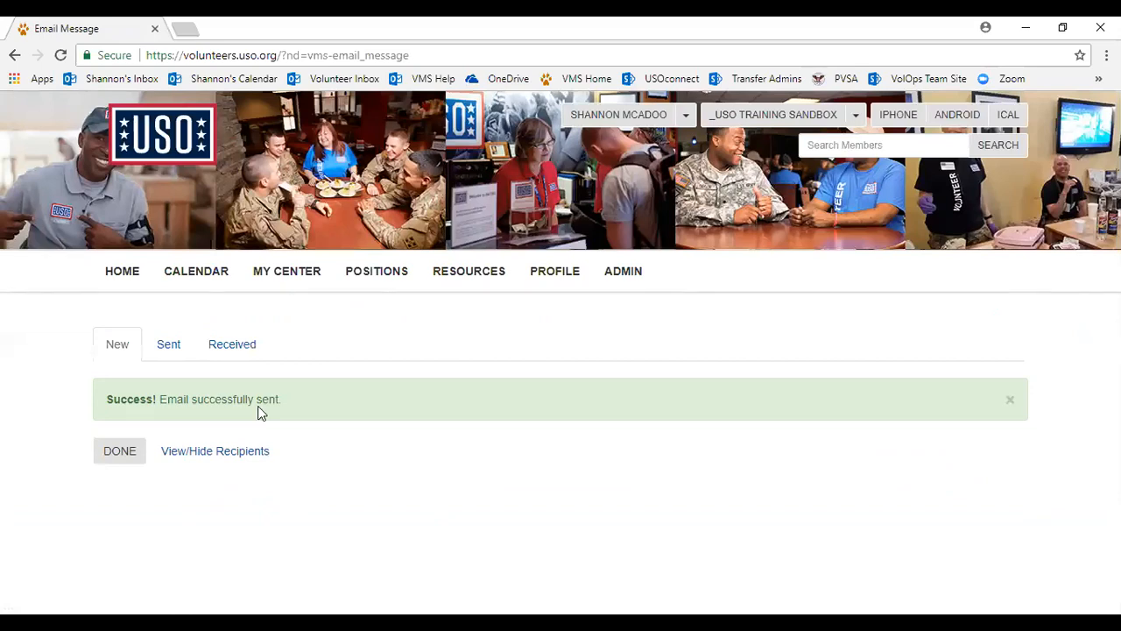
{"action": "left_click", "coordinate": [225, 452]}
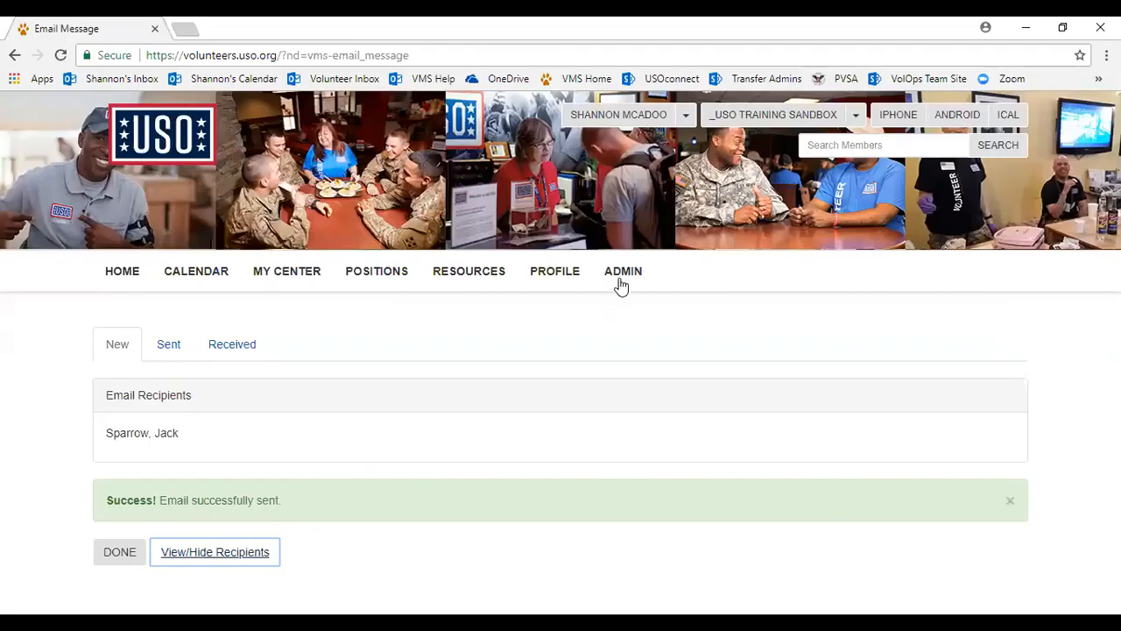
Open the Query Tool from the Member Management area
{"action": "left_click", "coordinate": [622, 277]}
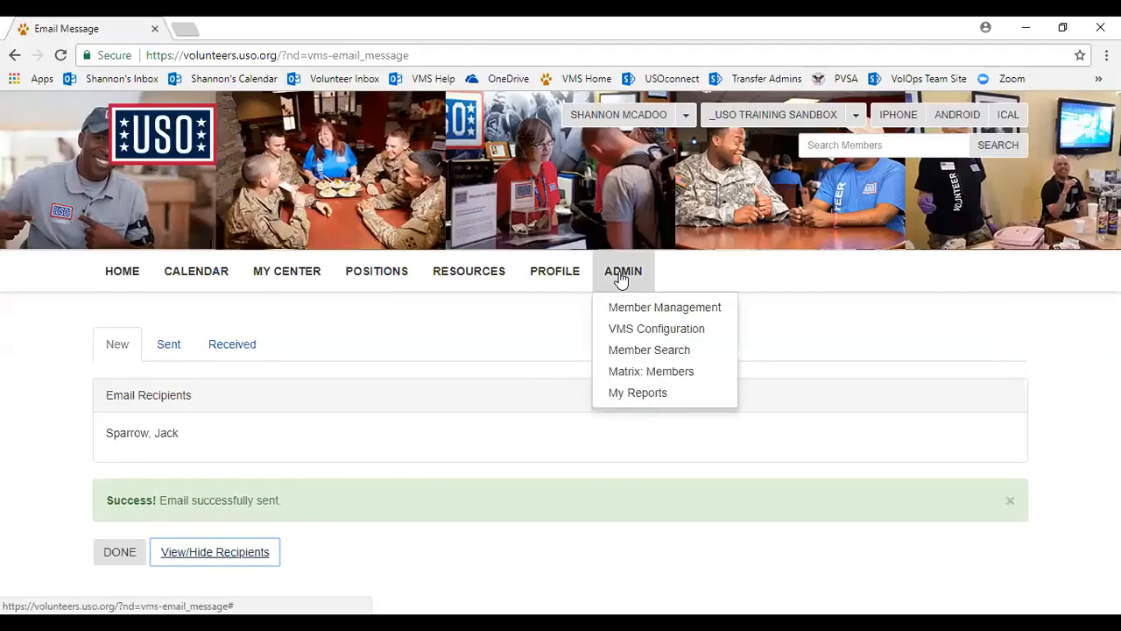
{"action": "left_click", "coordinate": [644, 307]}
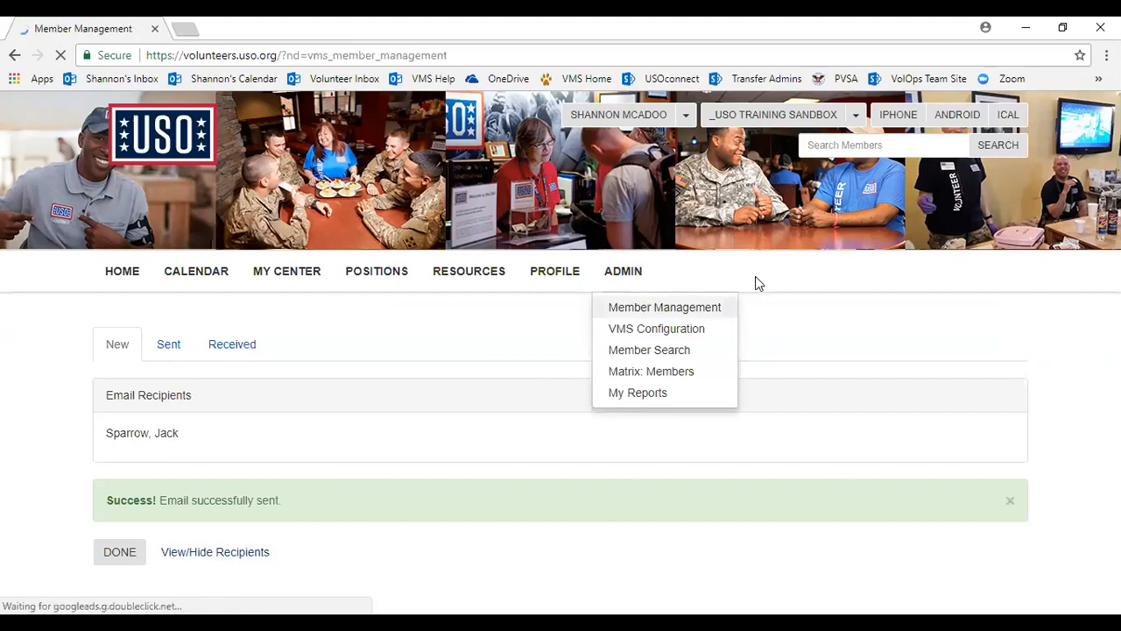
{"action": "scroll", "coordinate": [842, 378], "scroll_direction": "down", "scroll_amount": 3}
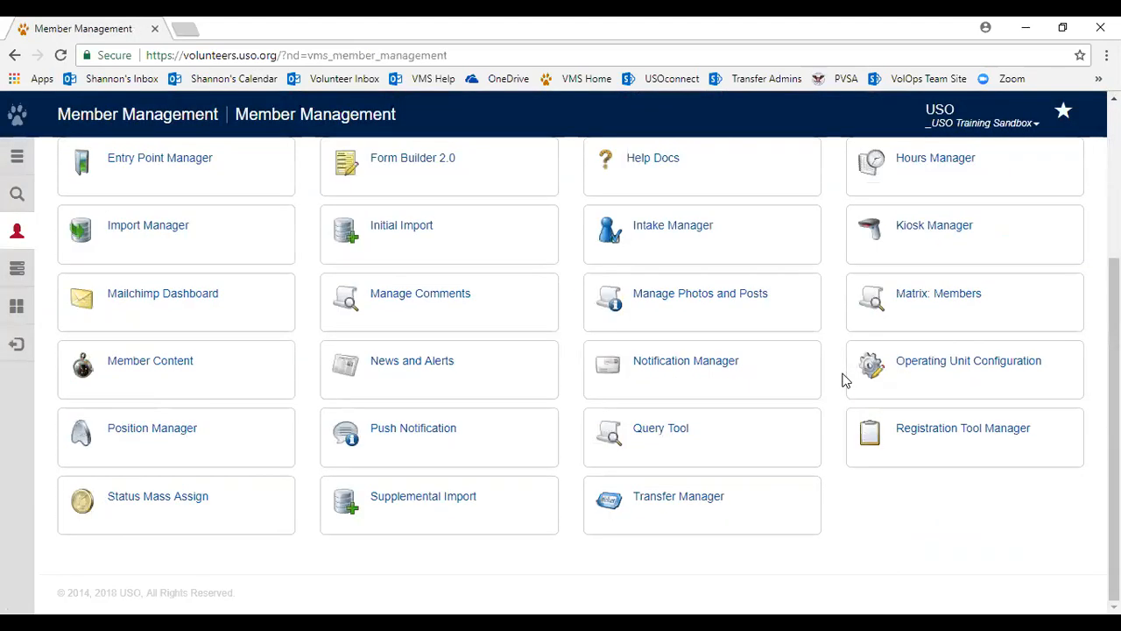
{"action": "left_click", "coordinate": [662, 429]}
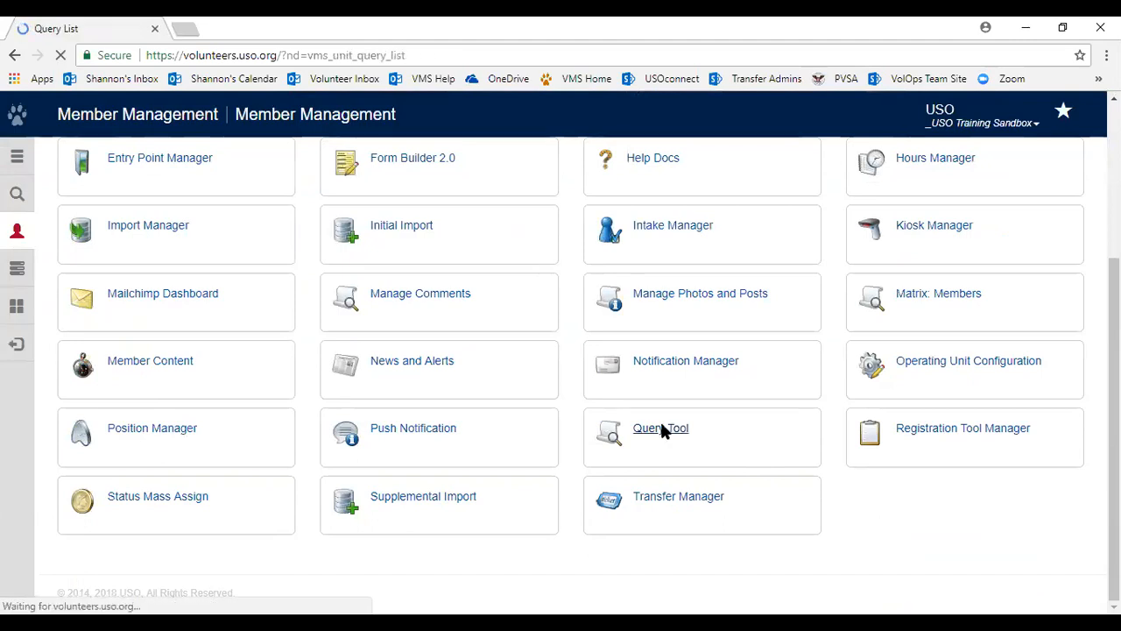
Look over the query list and search it for queries with volunteer in the name
{"action": "scroll", "coordinate": [413, 487], "scroll_direction": "down", "scroll_amount": 3}
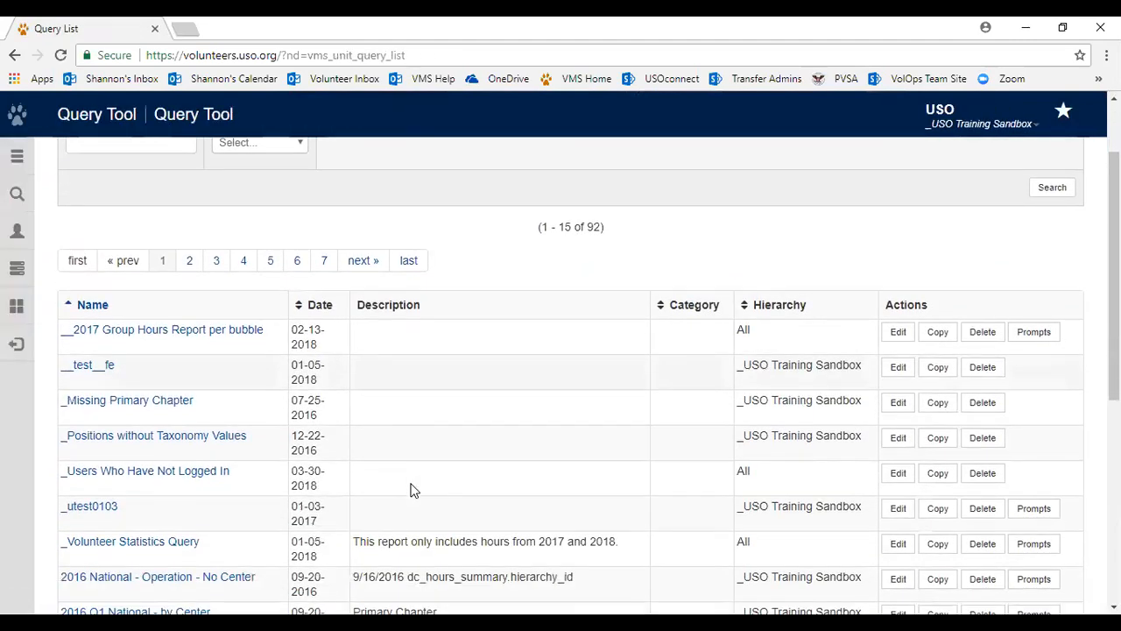
{"action": "scroll", "coordinate": [413, 488], "scroll_direction": "up", "scroll_amount": 3}
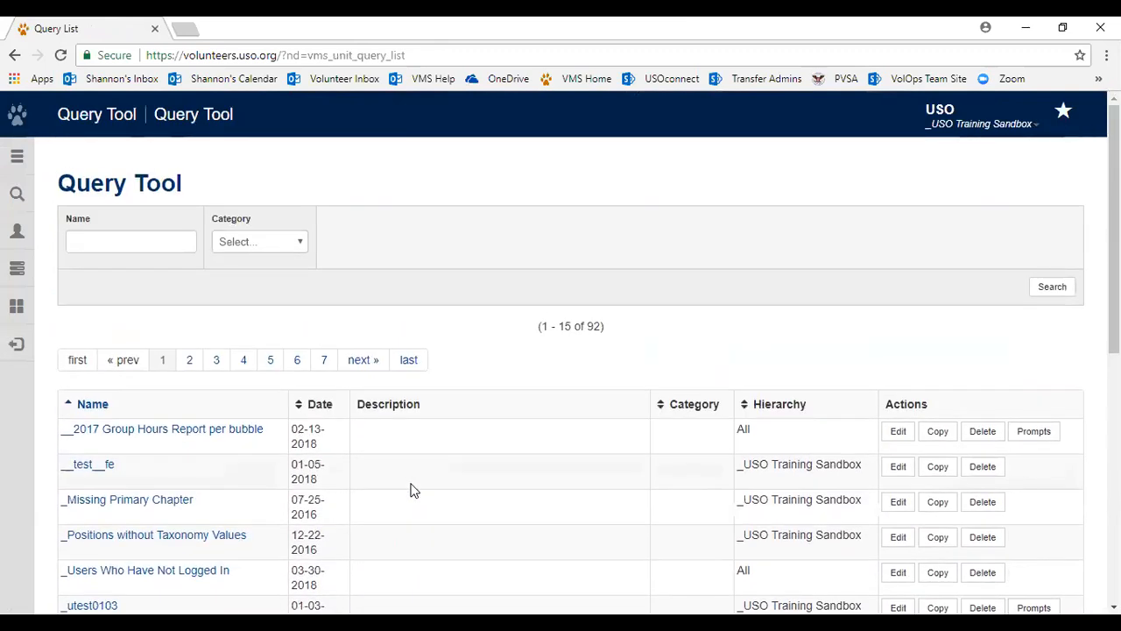
{"action": "left_click", "coordinate": [126, 236]}
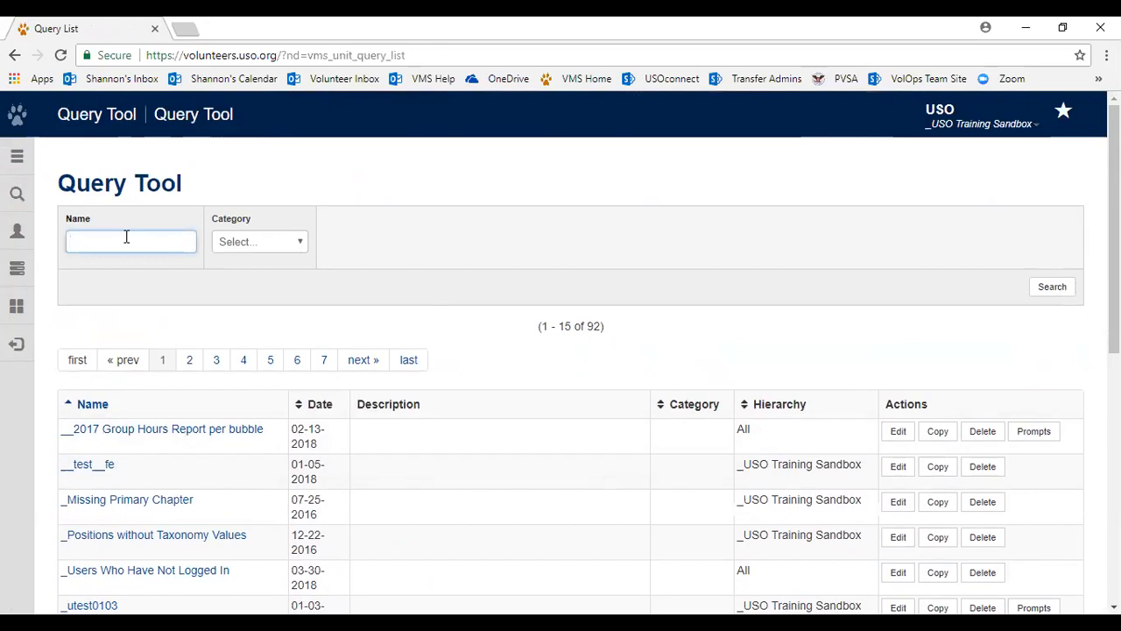
{"action": "type", "text": "vol"}
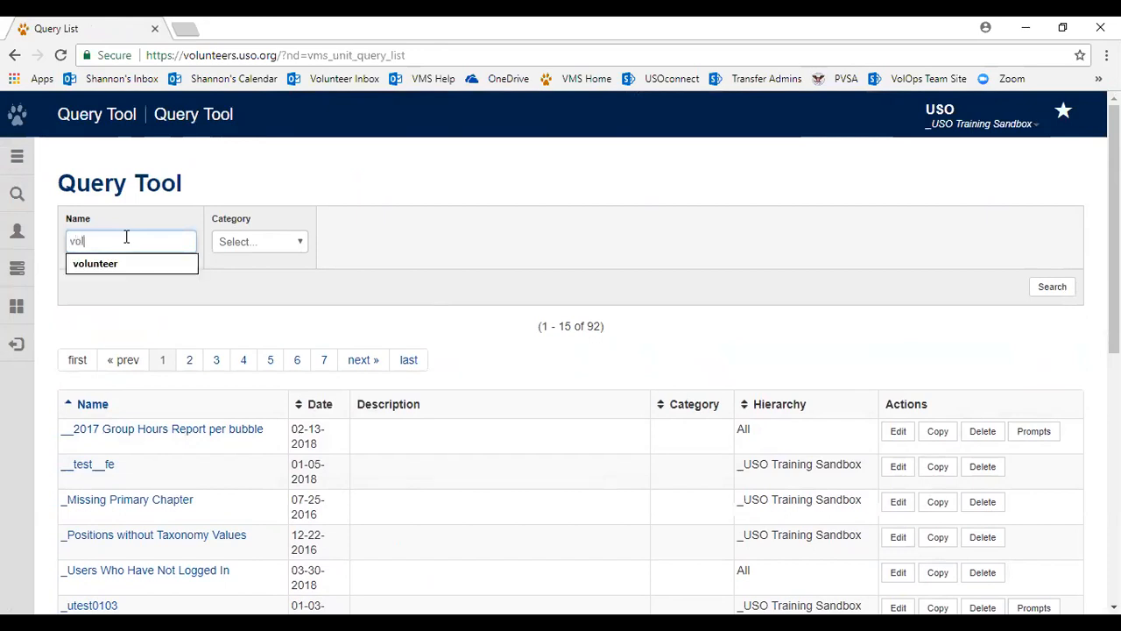
{"action": "left_click", "coordinate": [104, 266]}
{"action": "left_click", "coordinate": [104, 270]}
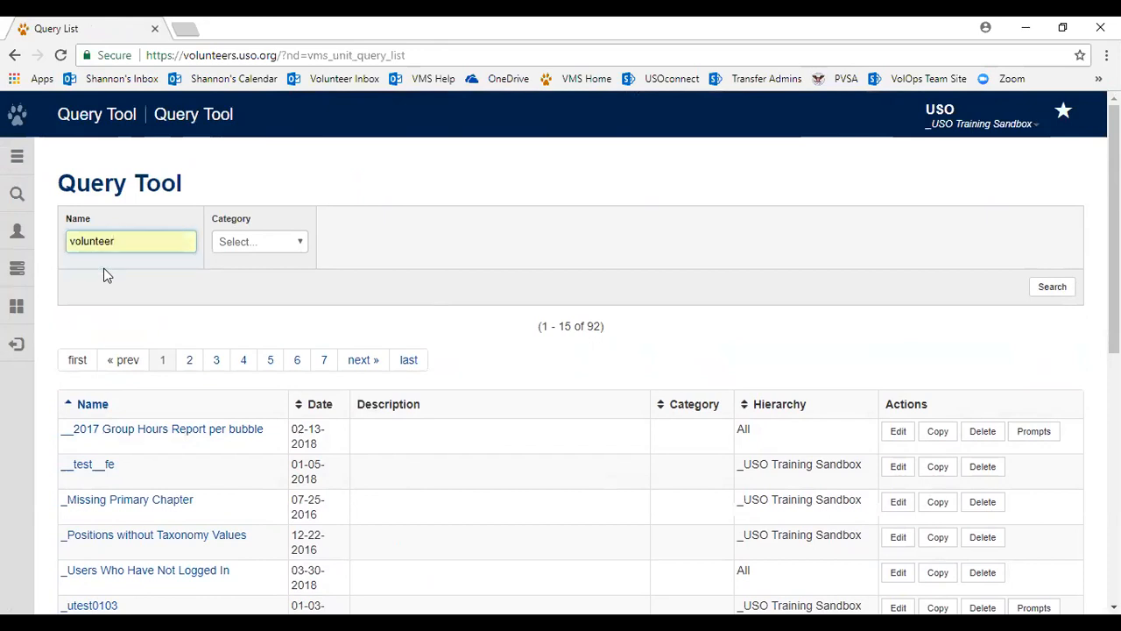
{"action": "left_click", "coordinate": [1051, 286]}
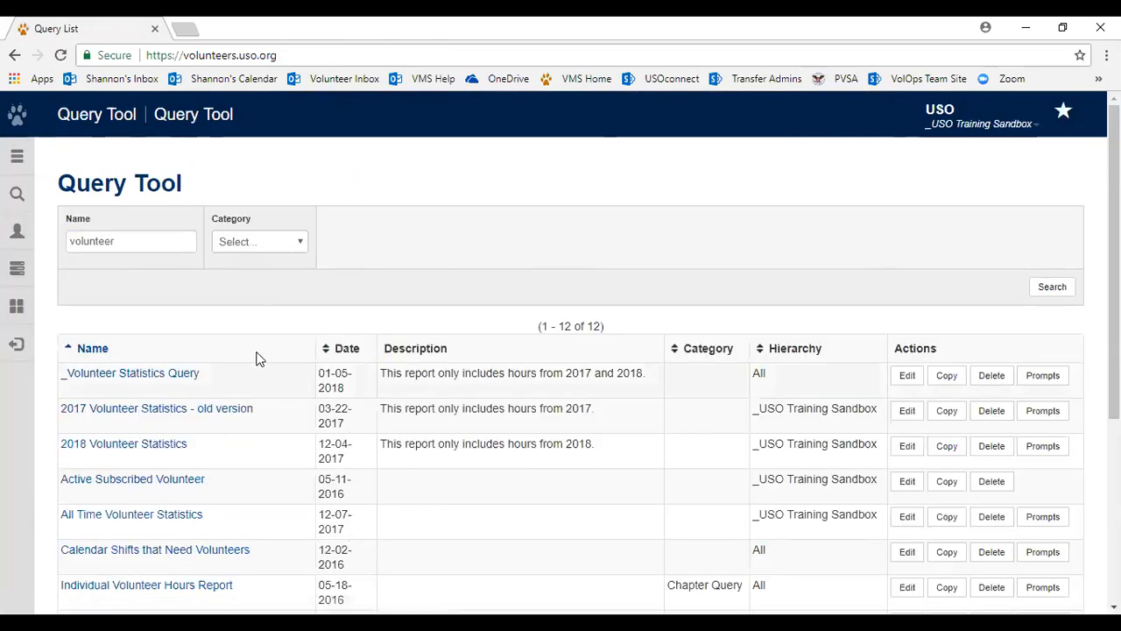
Open _Volunteer Statistics Query and set its start date to 05/01/2018 and end date to 05/31/2018
{"action": "left_click", "coordinate": [178, 379]}
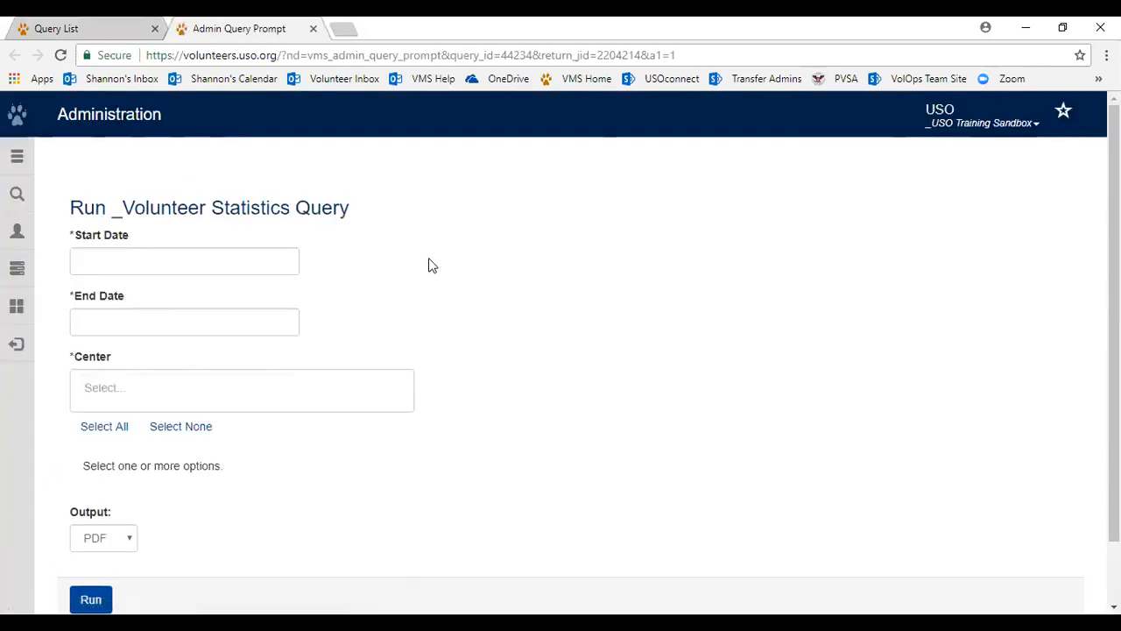
{"action": "key", "text": "Tab"}
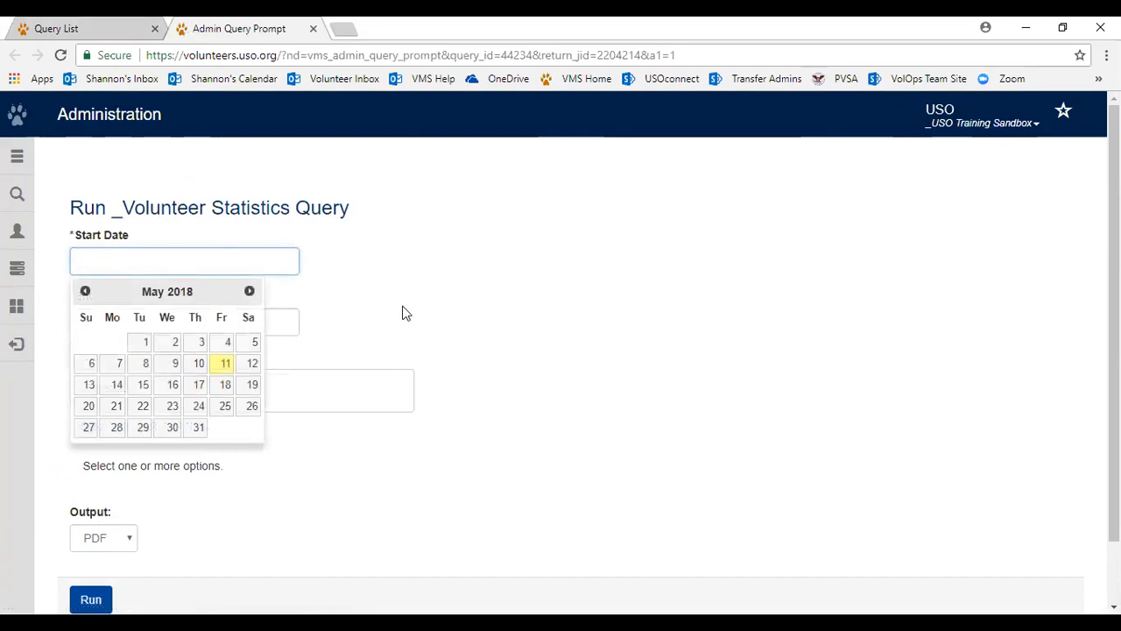
{"action": "left_click", "coordinate": [341, 268]}
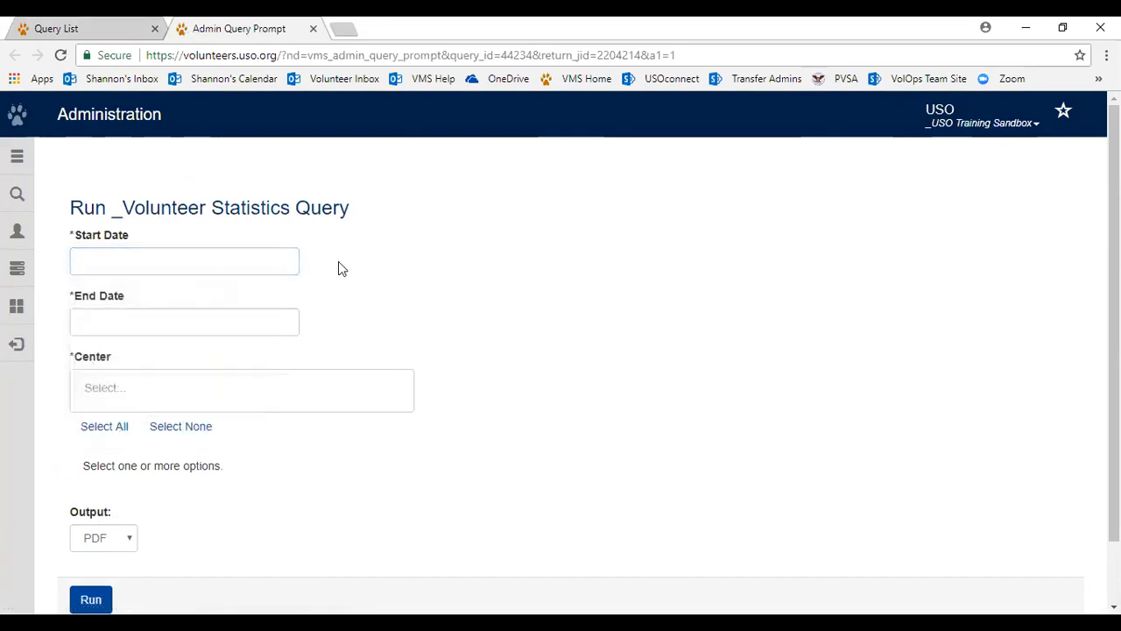
{"action": "key", "text": "Tab"}
{"action": "left_click", "coordinate": [143, 343]}
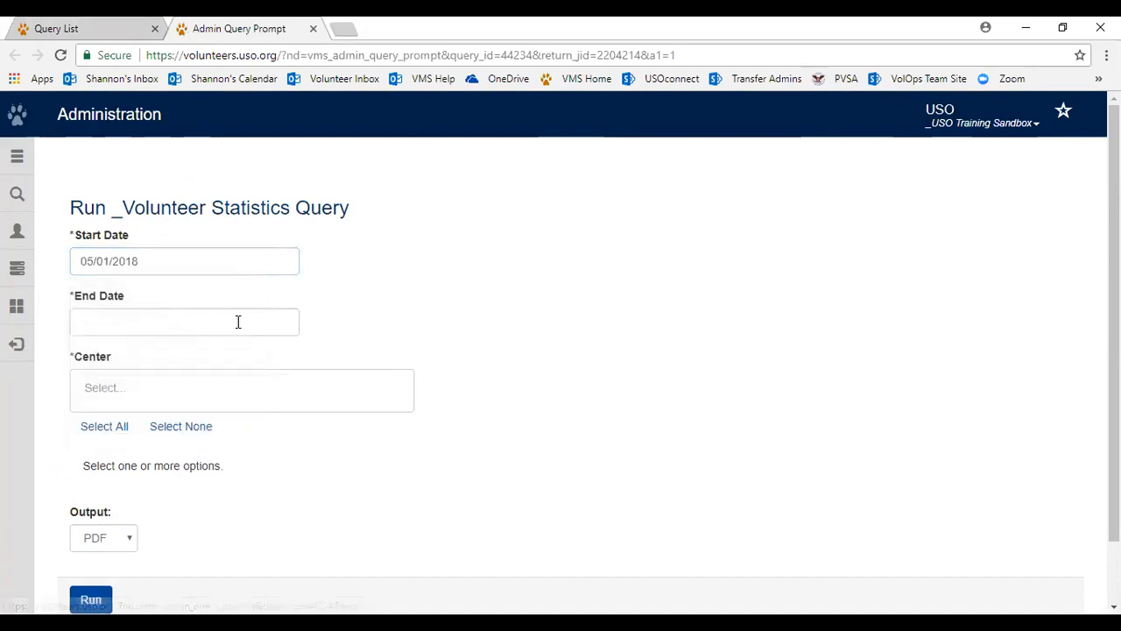
{"action": "left_click", "coordinate": [237, 321]}
{"action": "left_click", "coordinate": [198, 489]}
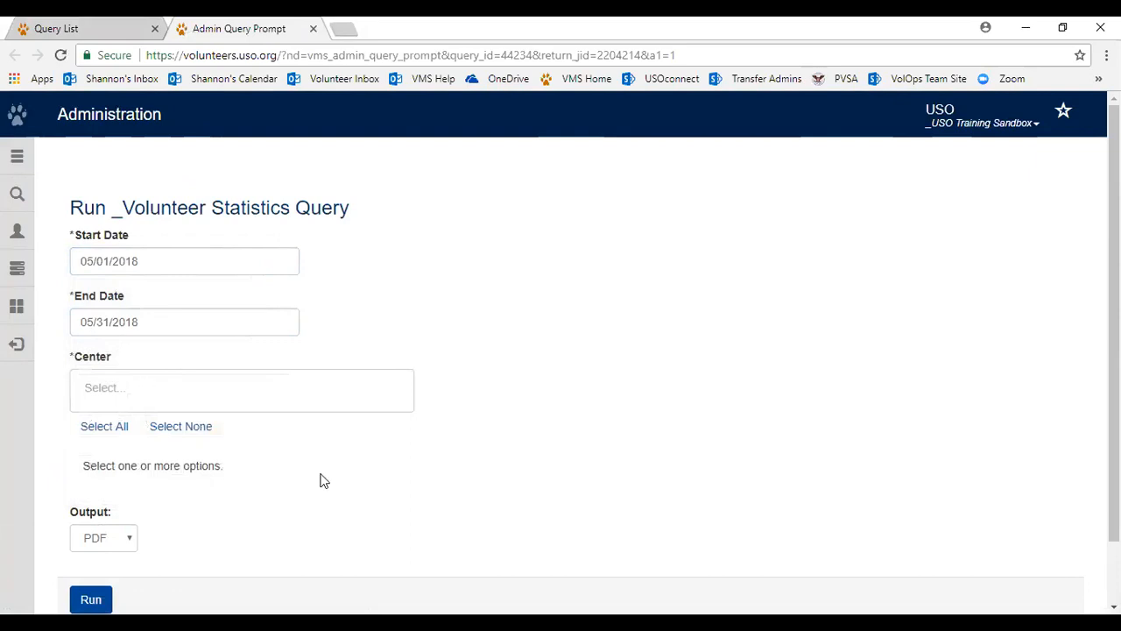
Check the available output formats, keep PDF and run the volunteer statistics query
{"action": "scroll", "coordinate": [271, 530], "scroll_direction": "down", "scroll_amount": 1}
{"action": "left_click", "coordinate": [116, 503]}
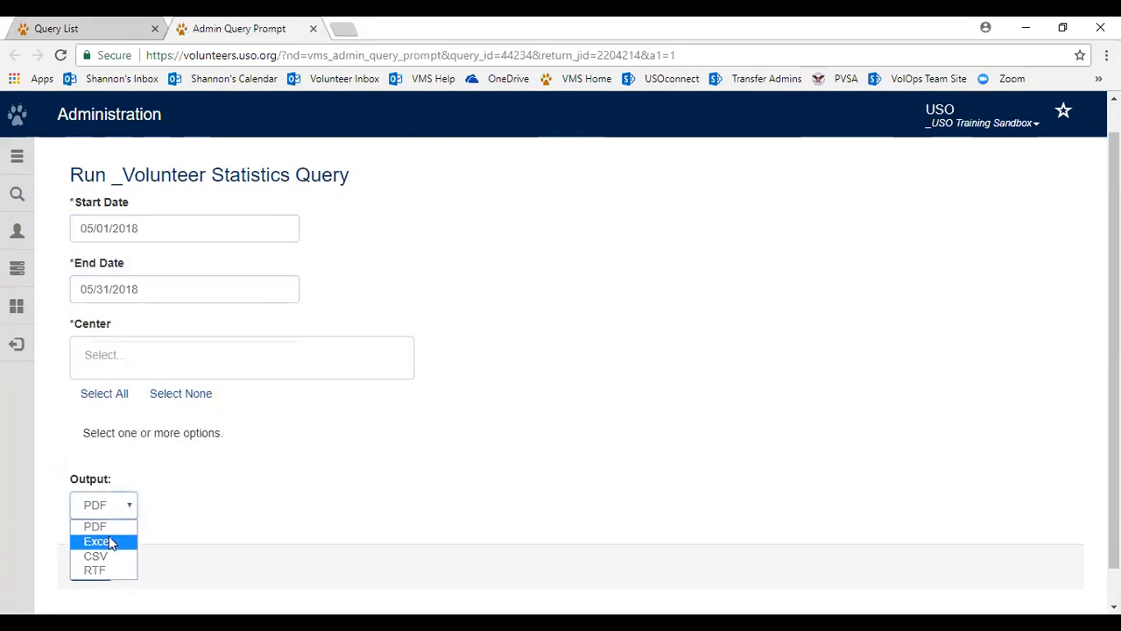
{"action": "left_click", "coordinate": [191, 550]}
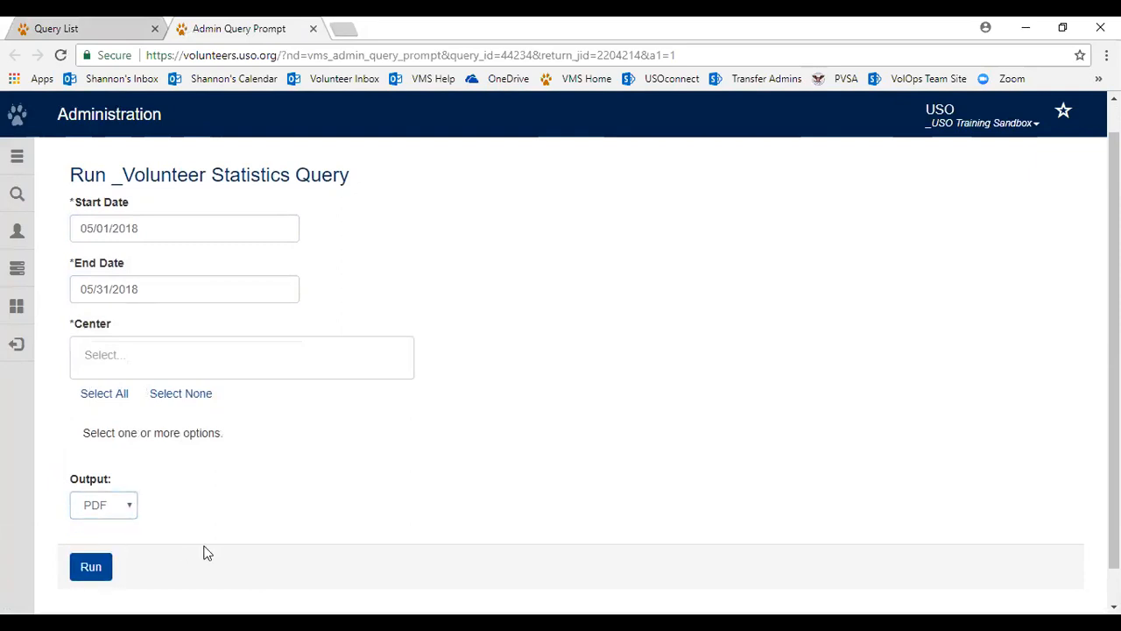
{"action": "left_click", "coordinate": [109, 567]}
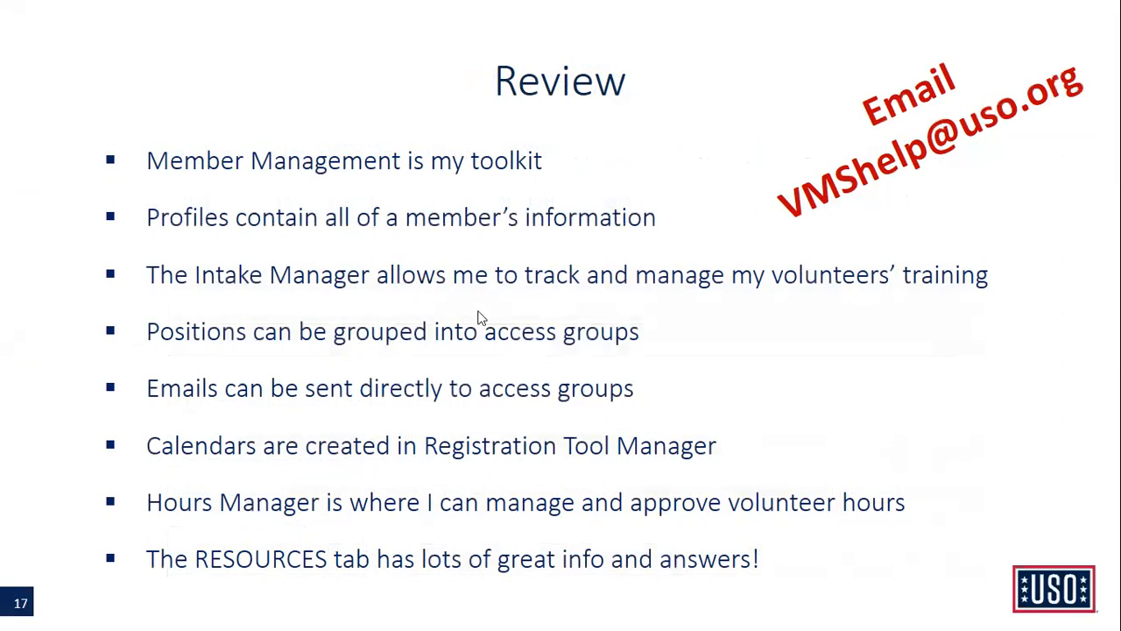
Switch to the USO volunteer site in the browser and open the Quick Reference Guides resource page
{"action": "key", "text": "alt+Tab"}
{"action": "left_click", "coordinate": [16, 350]}
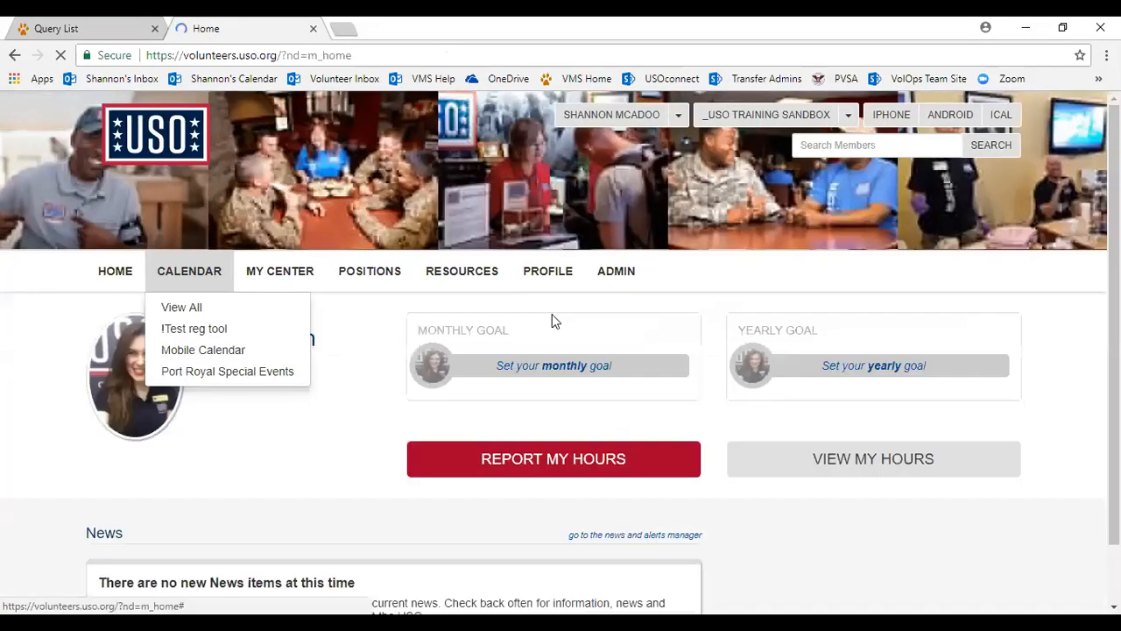
{"action": "mouse_move", "coordinate": [488, 286]}
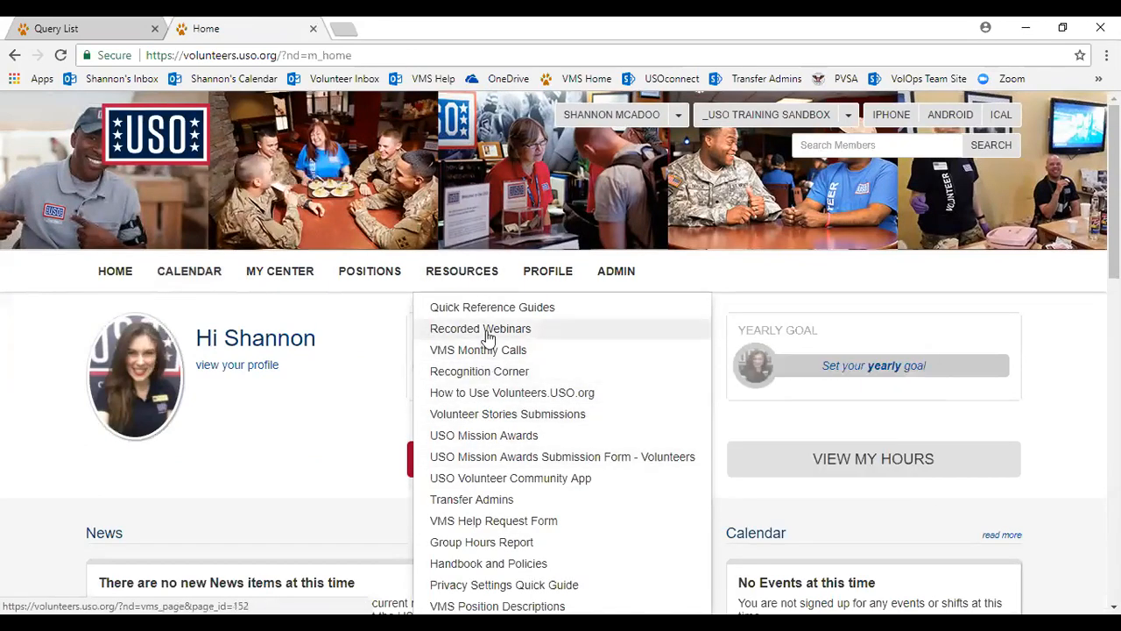
{"action": "left_click", "coordinate": [487, 311]}
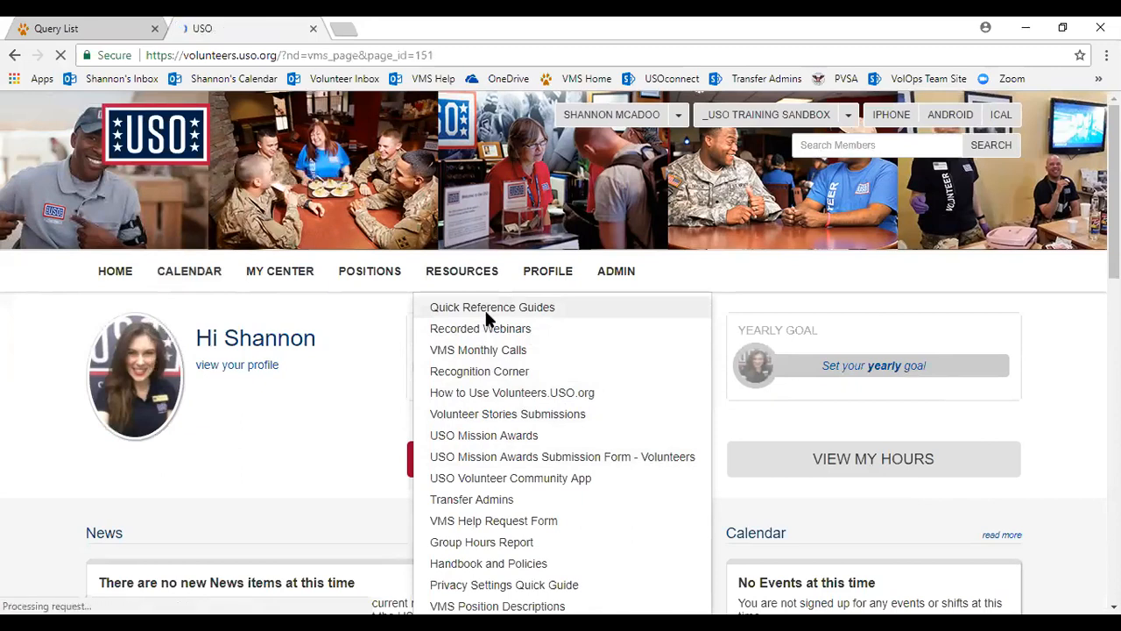
Look over the quick guide and video topics from Onboarding to Power Week and the other resource pages, and return to the Review slide
{"action": "scroll", "coordinate": [560, 414], "scroll_direction": "down", "scroll_amount": 3}
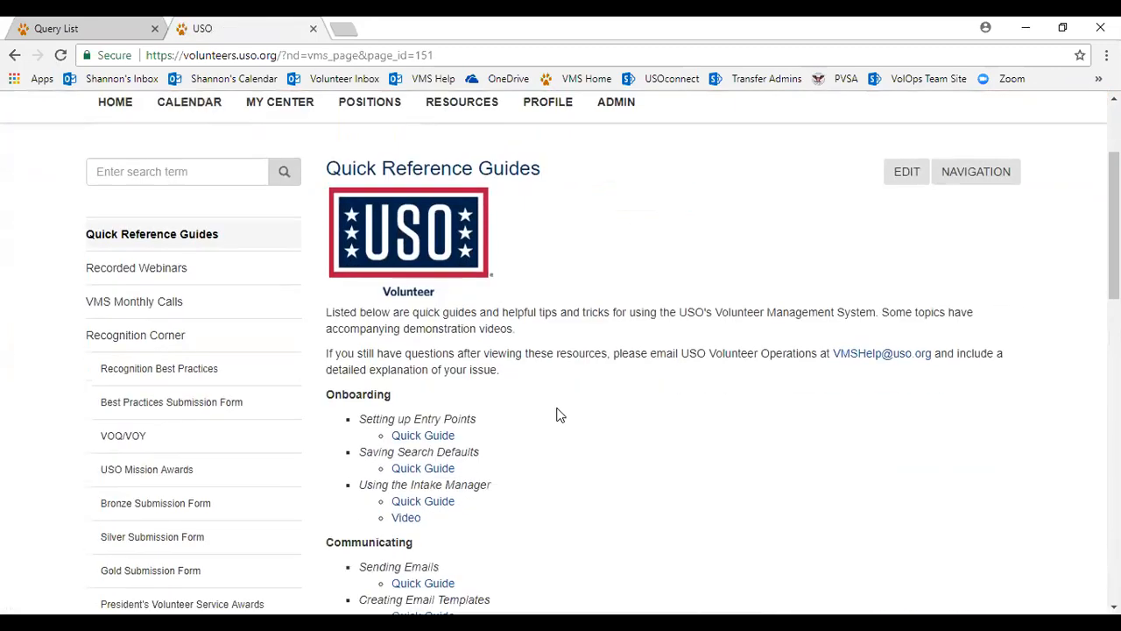
{"action": "scroll", "coordinate": [560, 415], "scroll_direction": "down", "scroll_amount": 3}
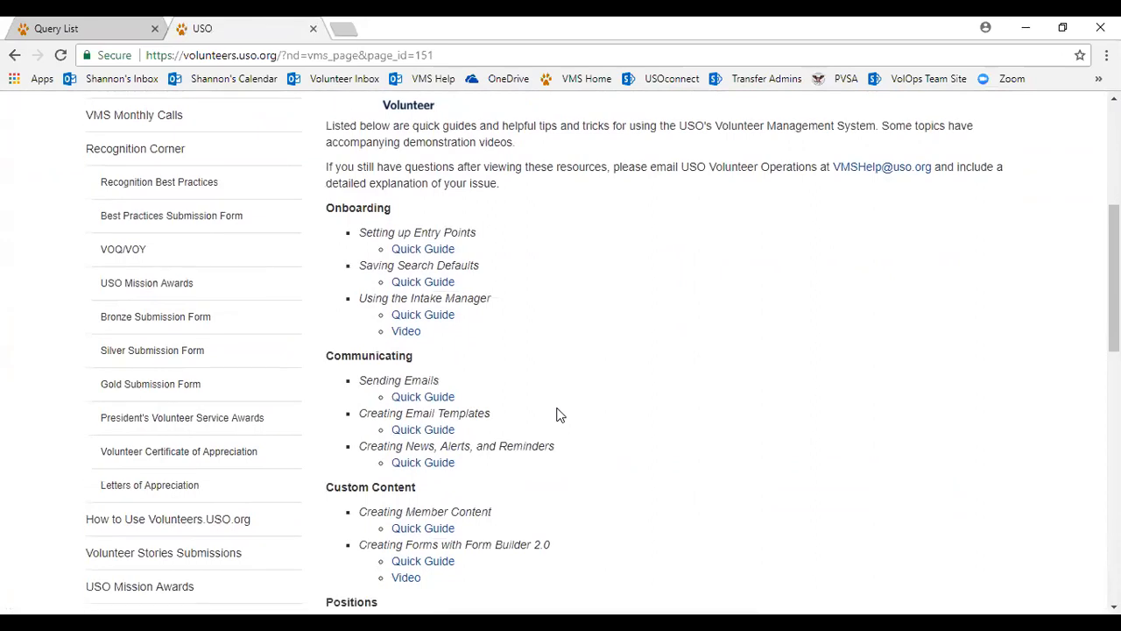
{"action": "scroll", "coordinate": [561, 414], "scroll_direction": "down", "scroll_amount": 3}
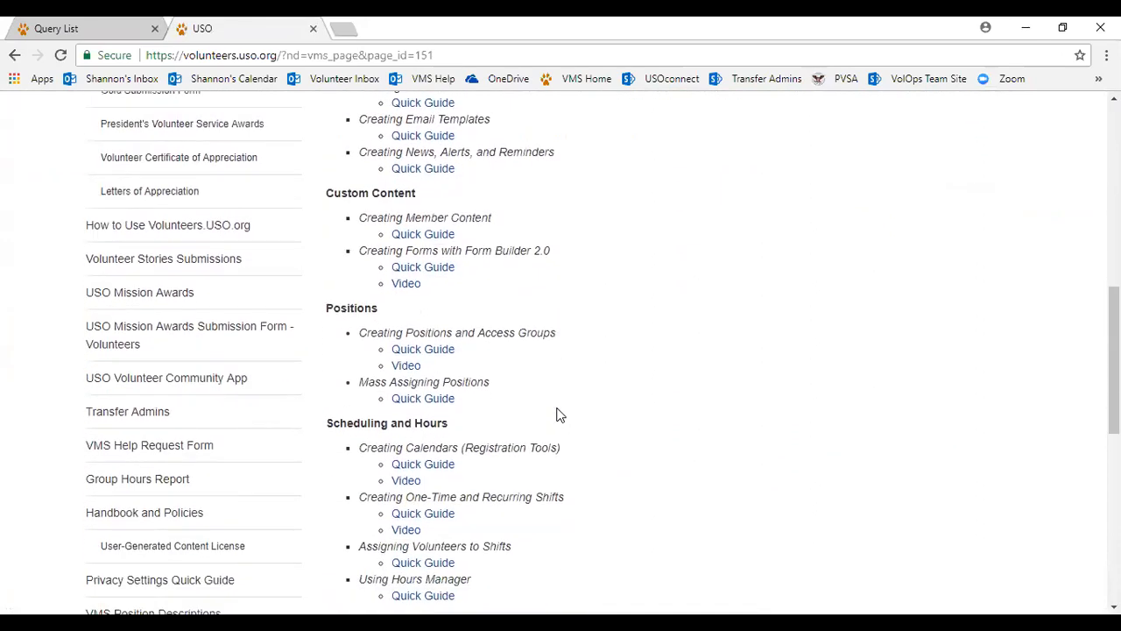
{"action": "scroll", "coordinate": [561, 415], "scroll_direction": "down", "scroll_amount": 1}
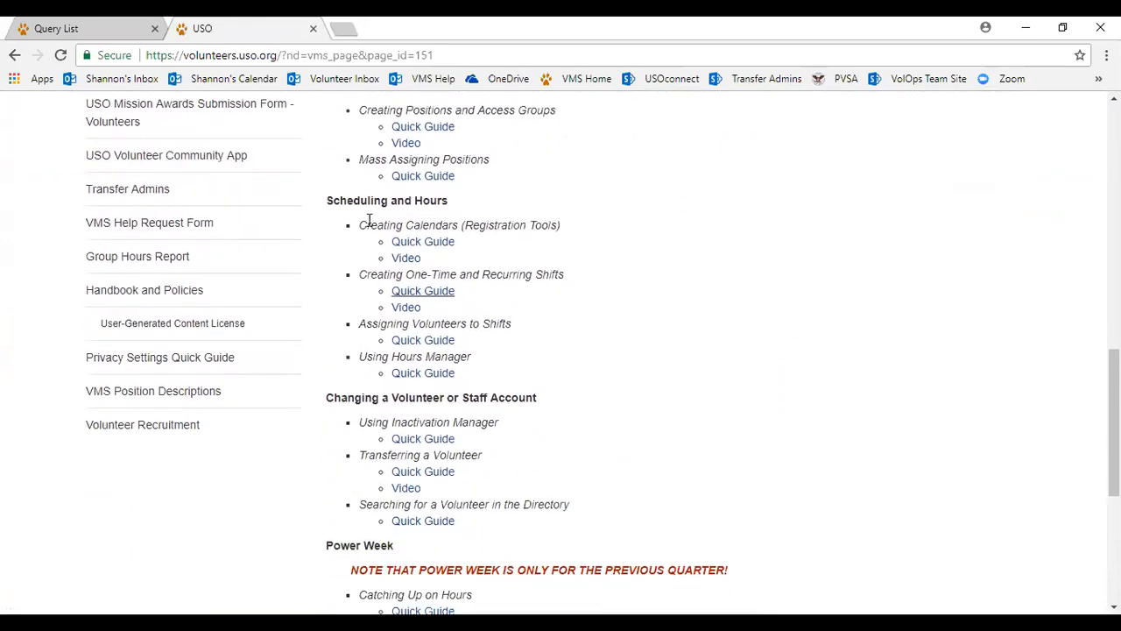
{"action": "right_click", "coordinate": [613, 351]}
{"action": "scroll", "coordinate": [599, 427], "scroll_direction": "up", "scroll_amount": 2}
{"action": "scroll", "coordinate": [599, 422], "scroll_direction": "up", "scroll_amount": 5}
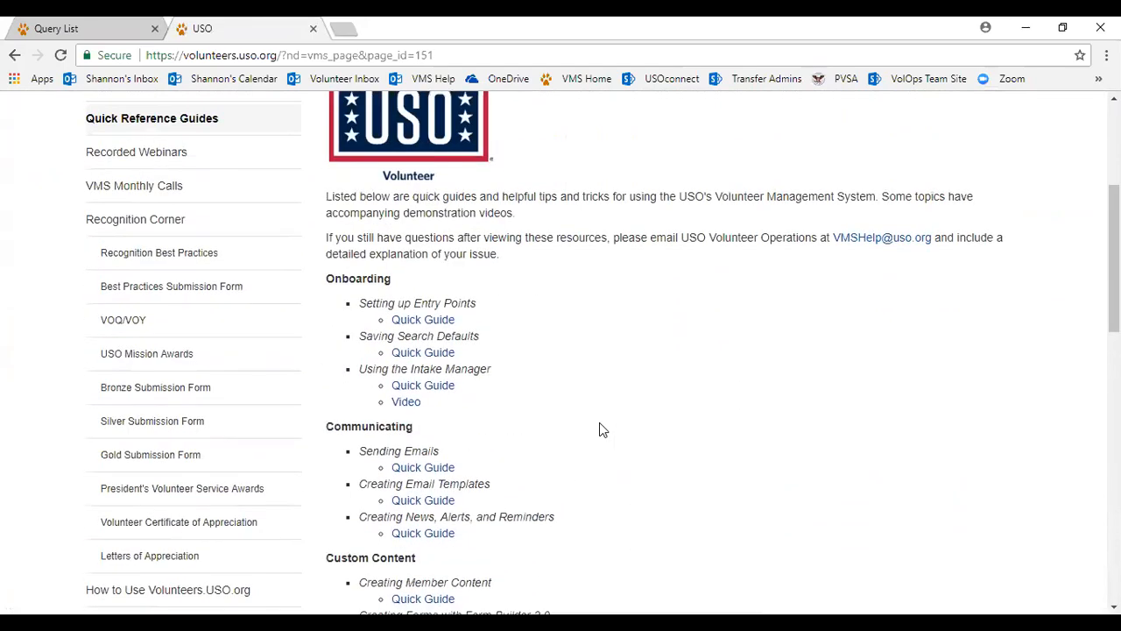
{"action": "scroll", "coordinate": [599, 422], "scroll_direction": "up", "scroll_amount": 1}
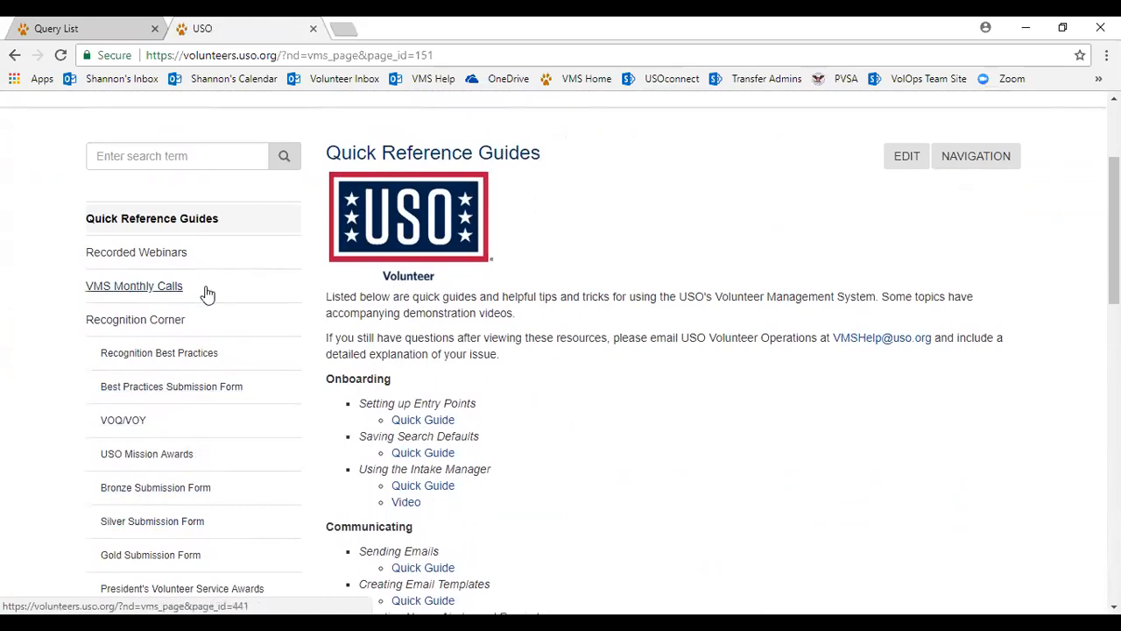
{"action": "scroll", "coordinate": [207, 295], "scroll_direction": "down", "scroll_amount": 1}
{"action": "scroll", "coordinate": [208, 295], "scroll_direction": "up", "scroll_amount": 1}
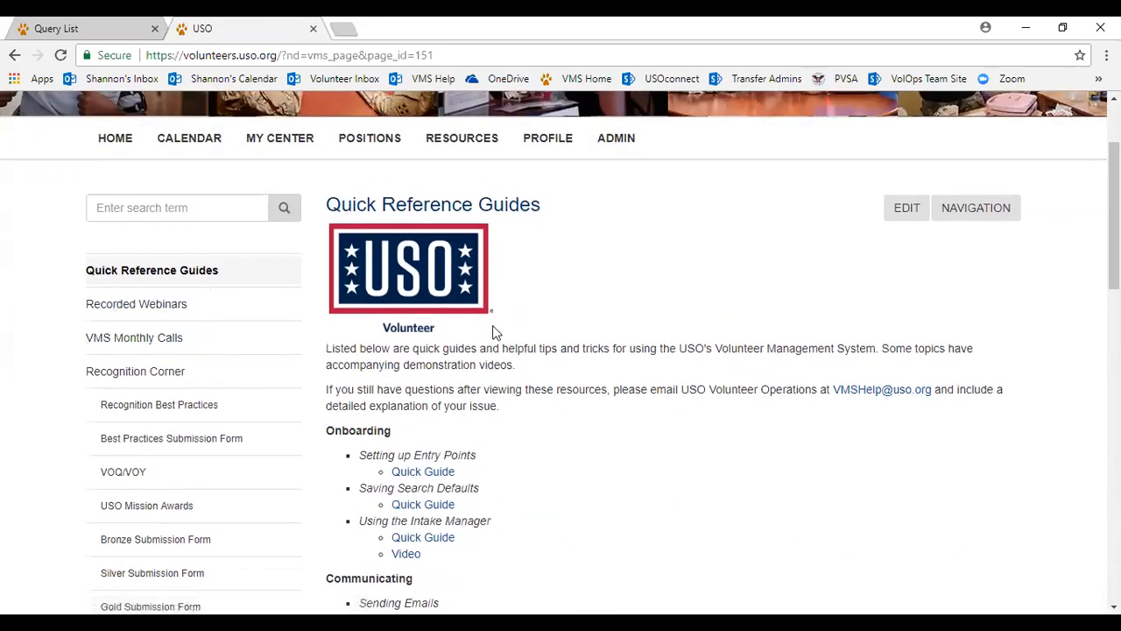
{"action": "scroll", "coordinate": [495, 326], "scroll_direction": "down", "scroll_amount": 1}
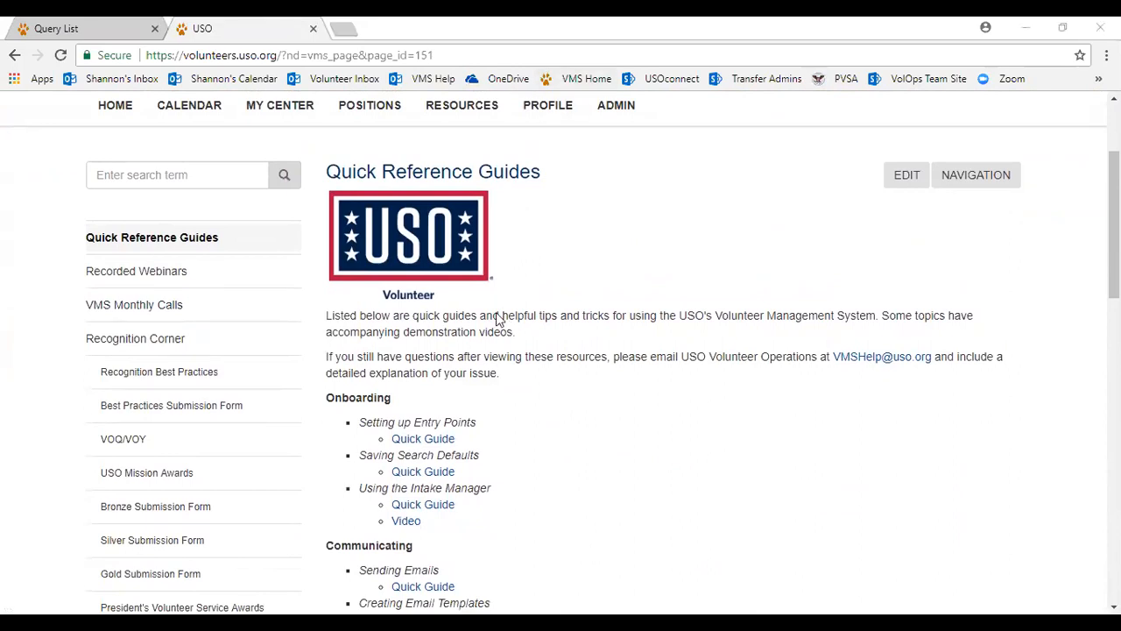
{"action": "key", "text": "alt+Tab"}
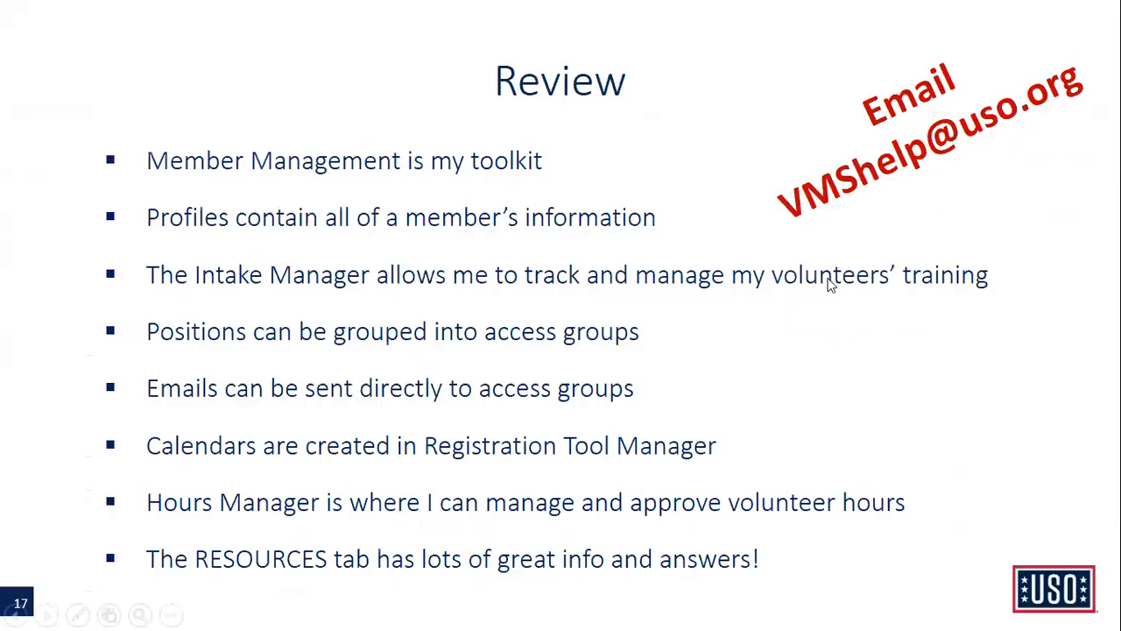